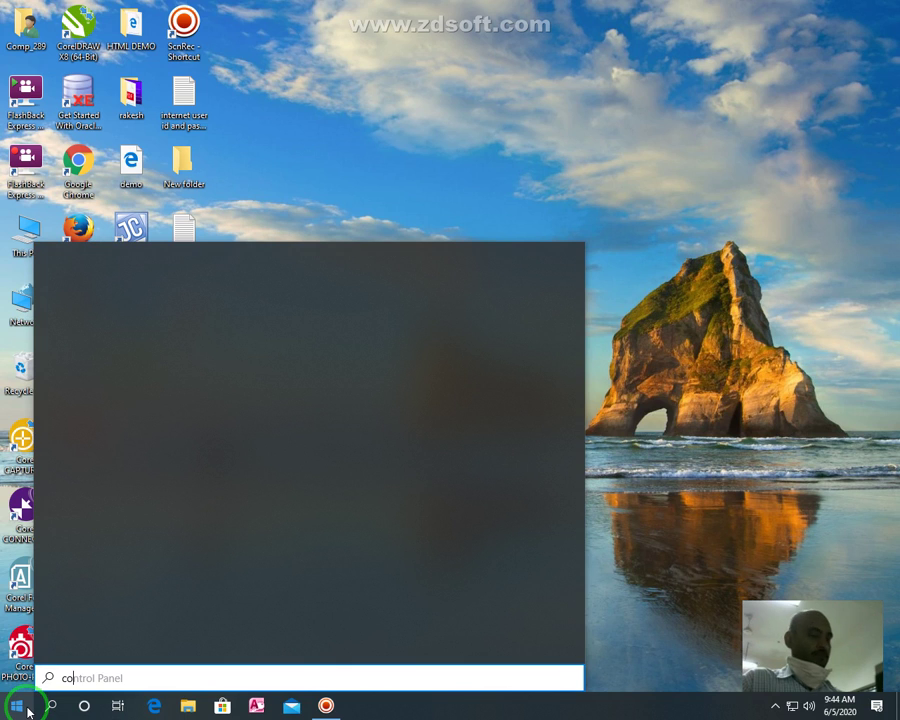
Open Backup and Restore (Windows 7) from the Control Panel
type("n")
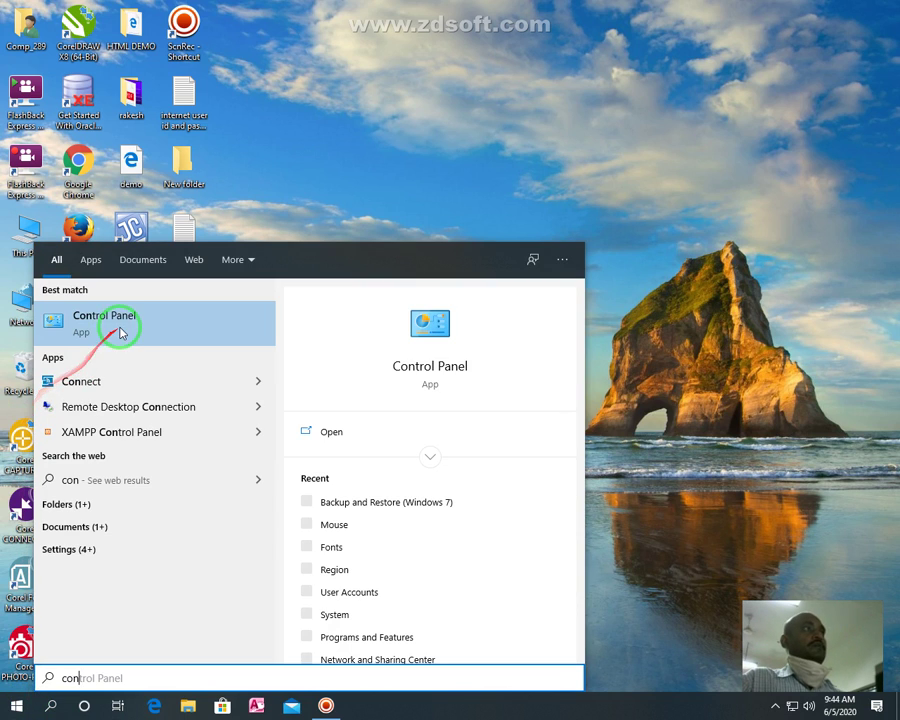
left_click(127, 327)
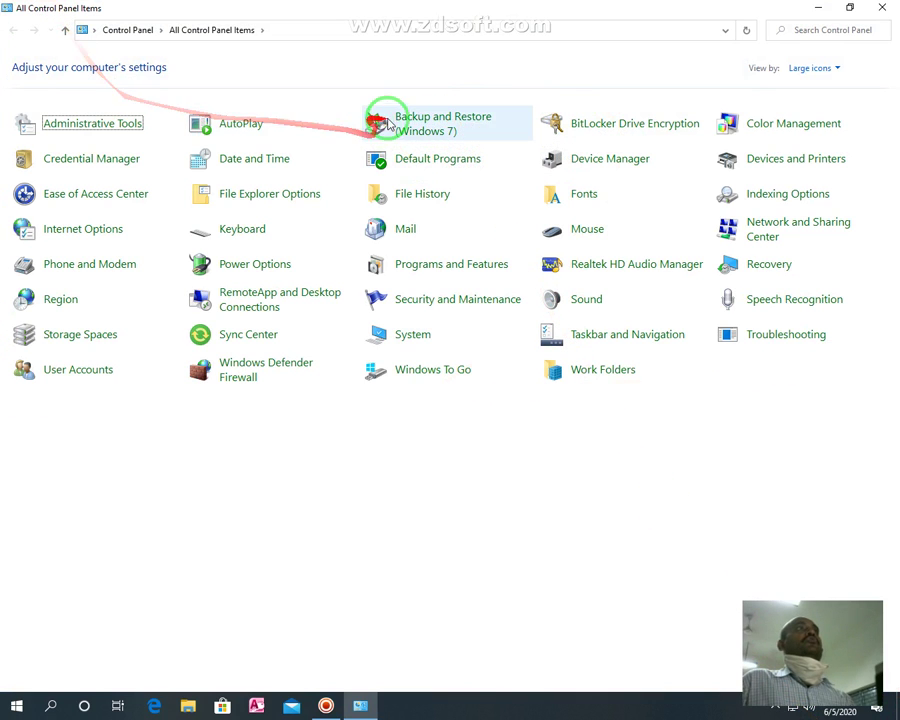
left_click(620, 126)
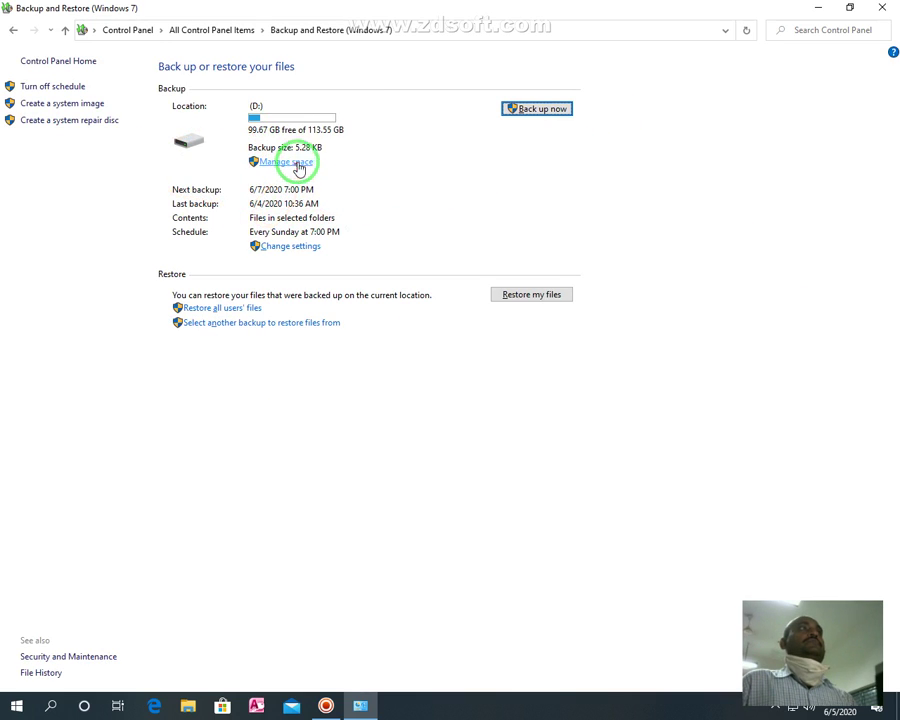
Start a backup to drive D: and view its progress details
left_click(537, 112)
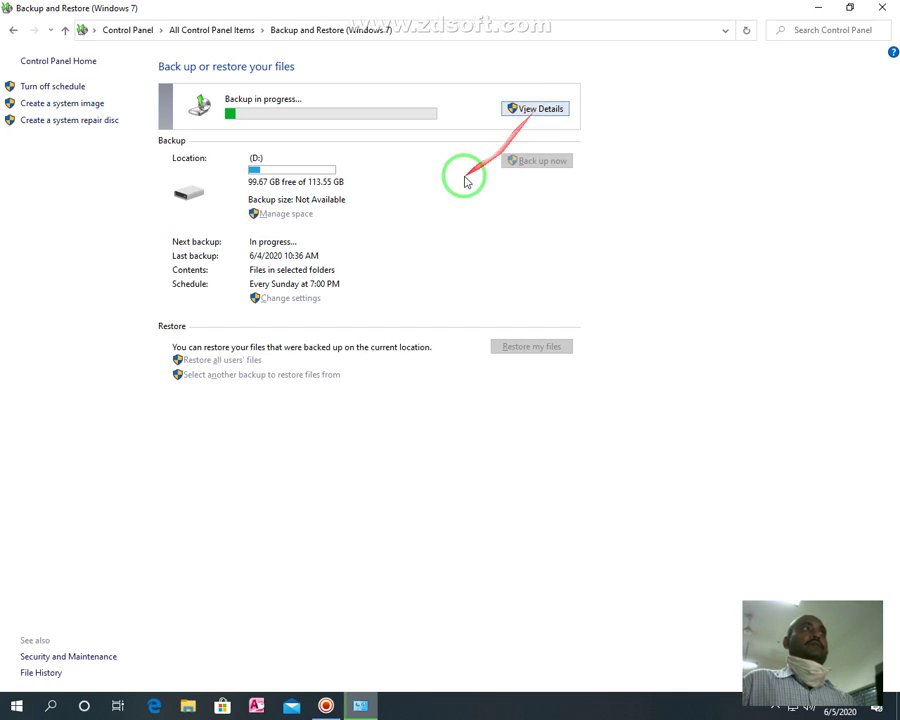
left_click(520, 112)
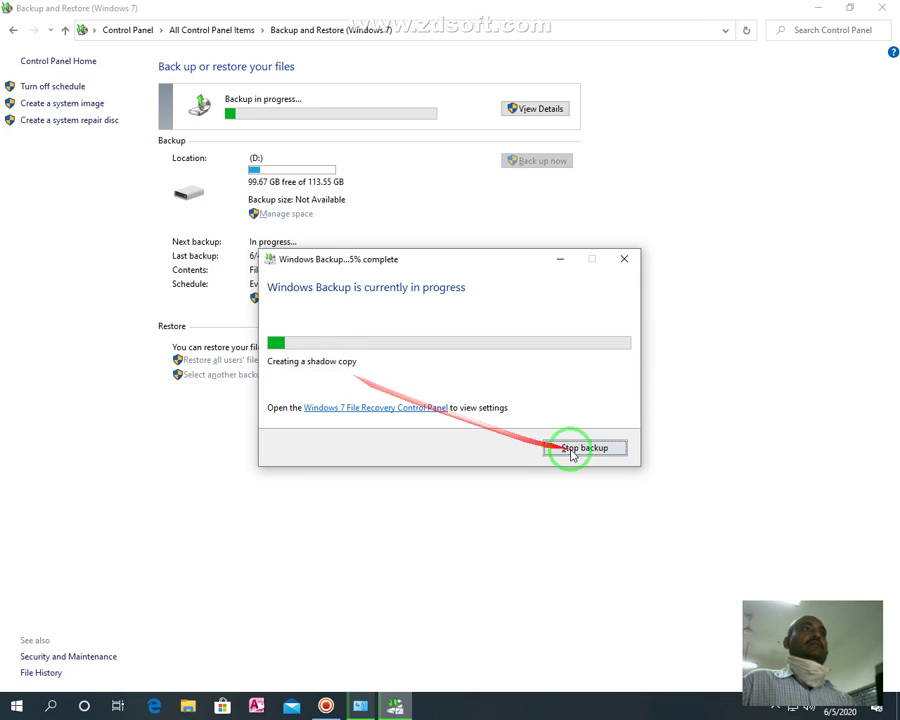
left_click(624, 264)
left_click(530, 106)
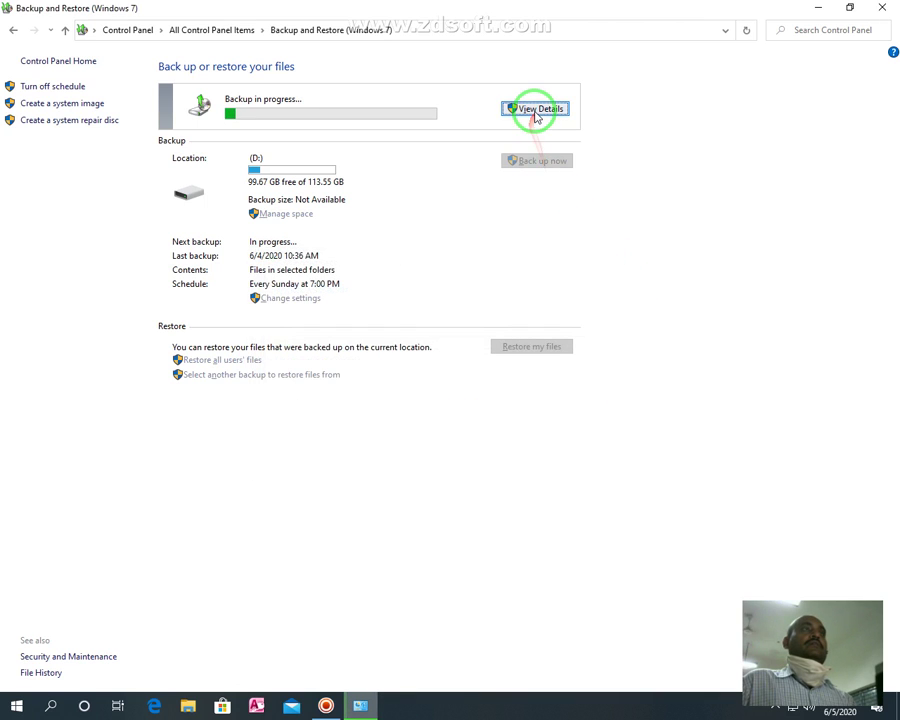
Stop the running backup, confirm the cancellation and close its progress window
left_click(574, 446)
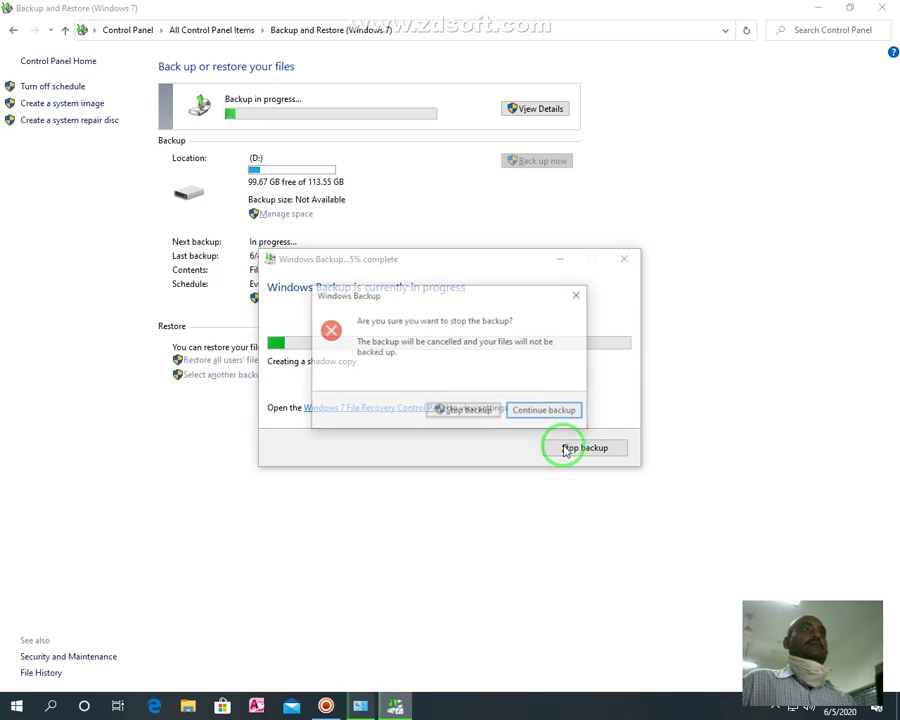
left_click(476, 412)
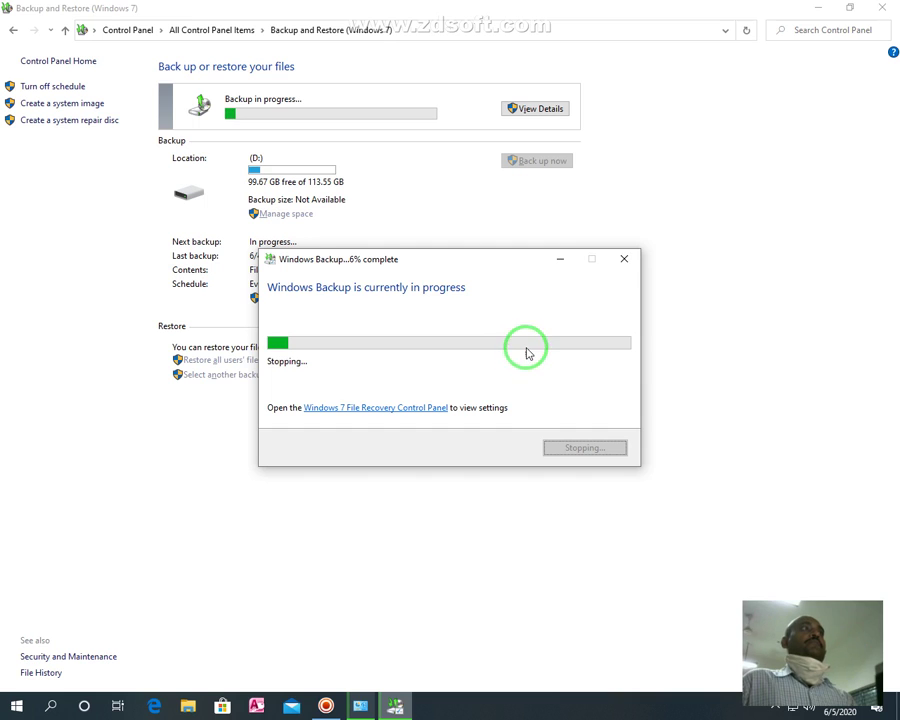
left_click(623, 262)
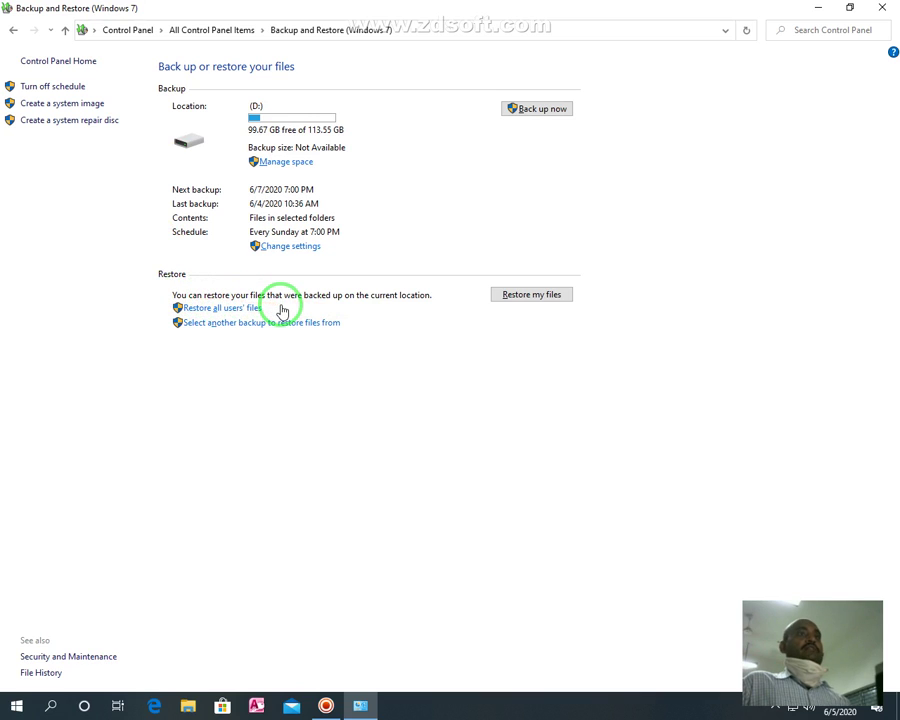
left_click_drag(830, 644, 835, 612)
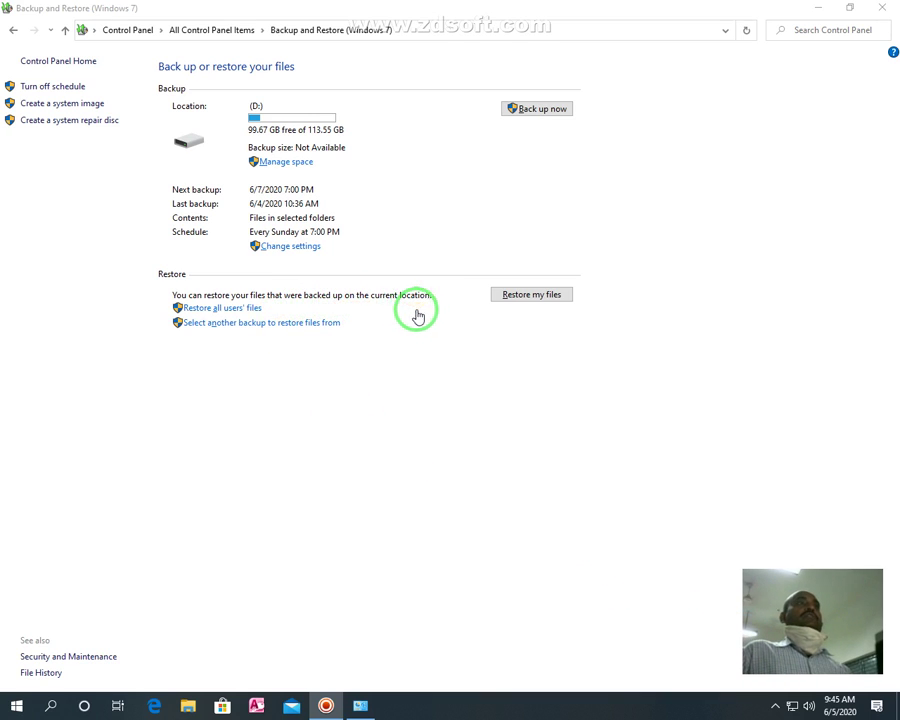
left_click(525, 297)
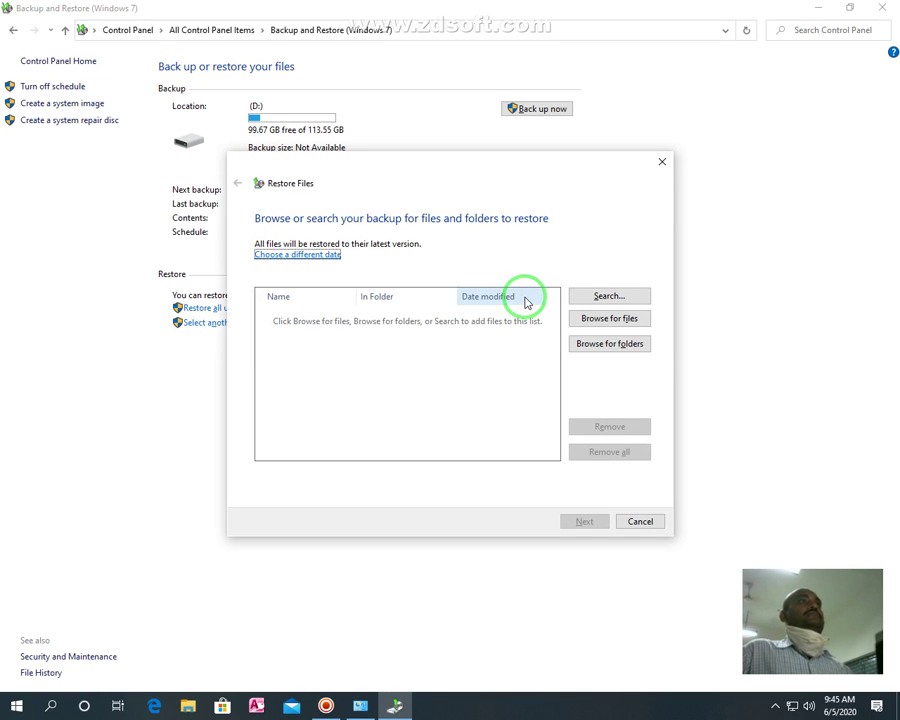
left_click(645, 521)
Check Local Disk (D:) in This PC for the SICS_289 backup folder
left_click(818, 7)
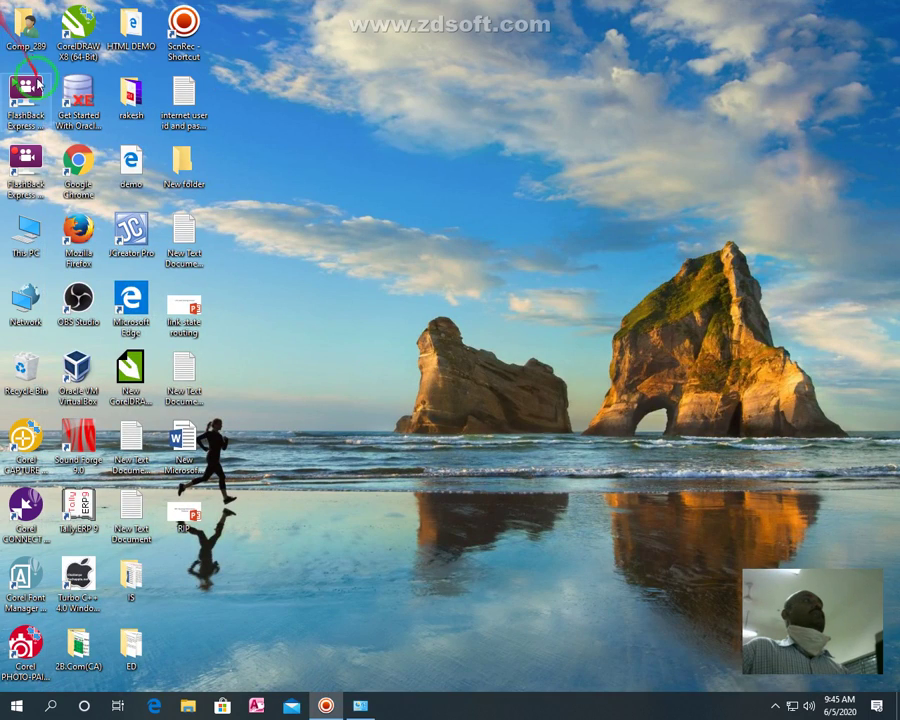
double_click(29, 236)
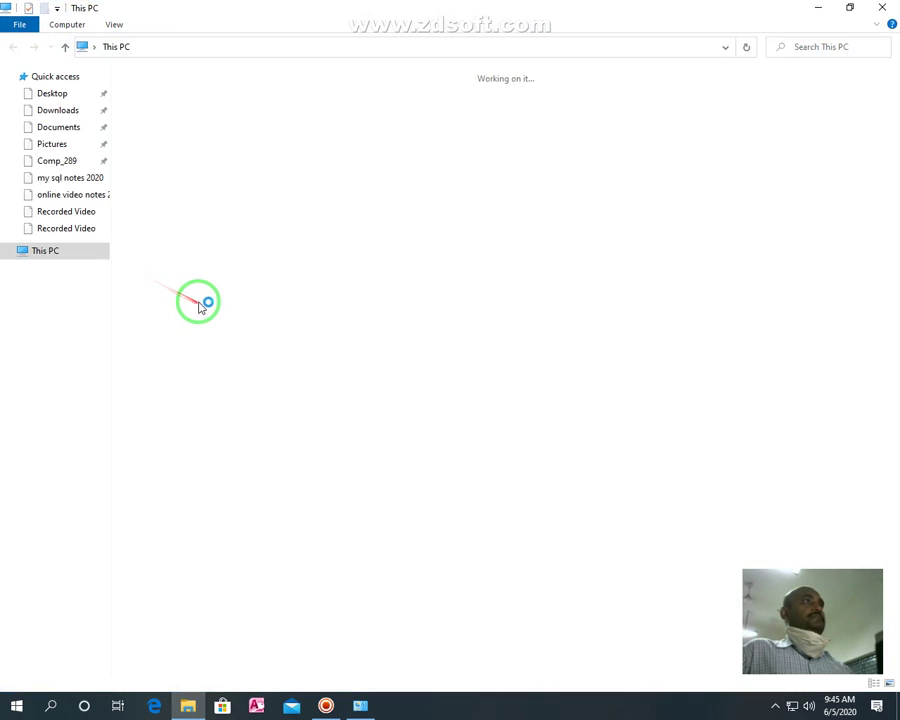
left_click(372, 216)
double_click(372, 216)
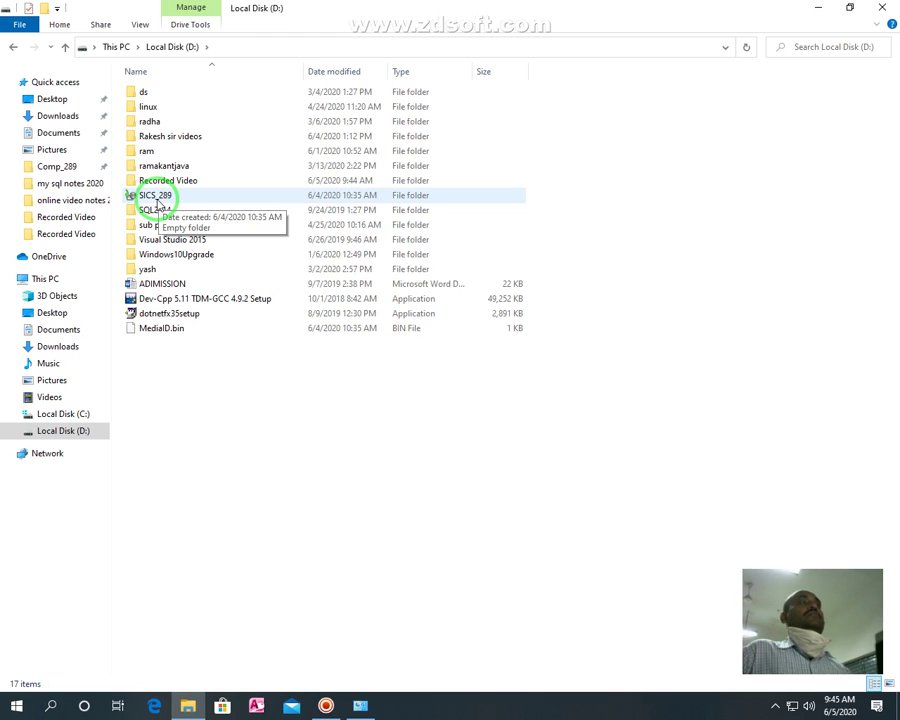
left_click(882, 7)
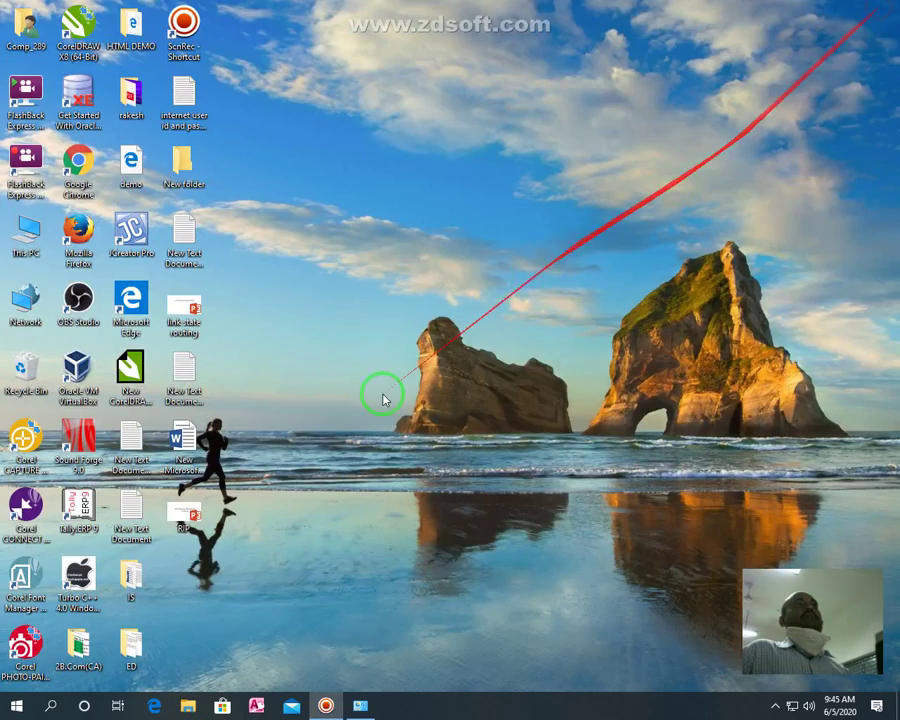
Start restoring files in Backup and Restore and choose the 6/4/2020 10:27:23 AM backup version
left_click(362, 706)
left_click(538, 302)
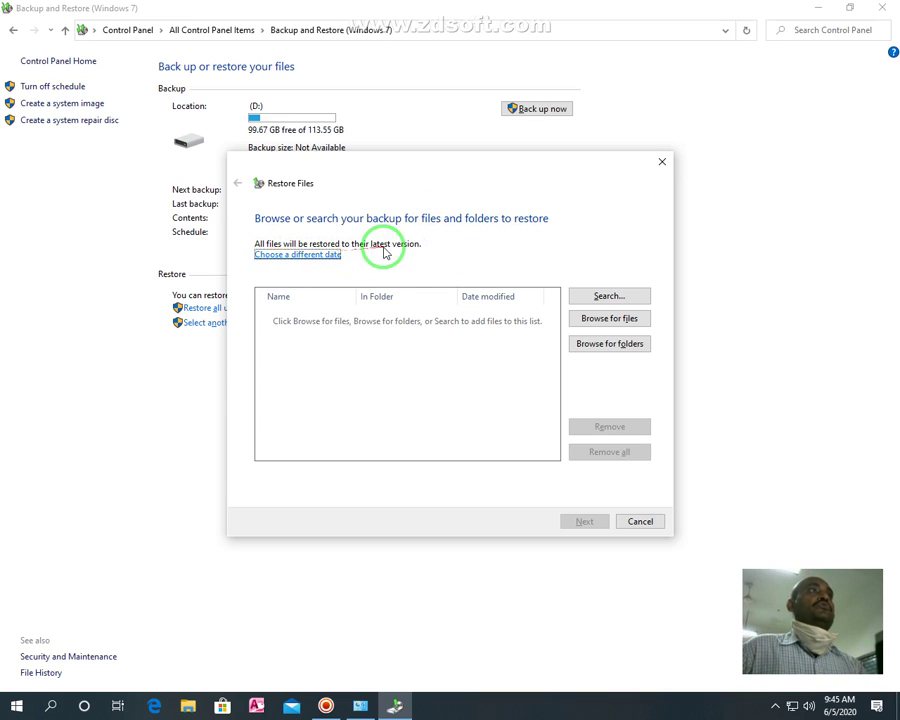
left_click(300, 256)
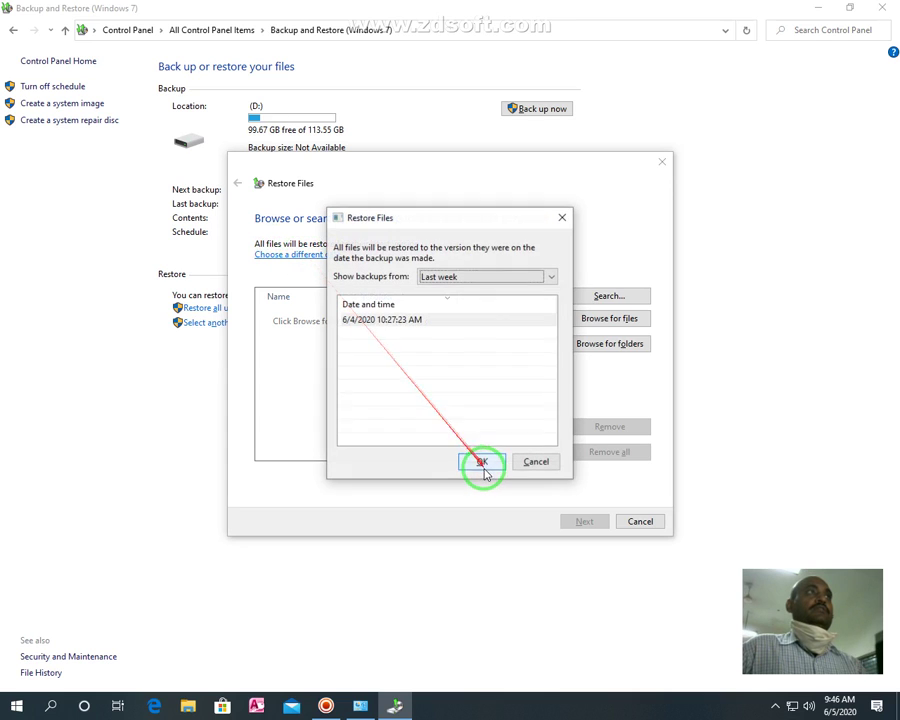
left_click(367, 322)
left_click(483, 462)
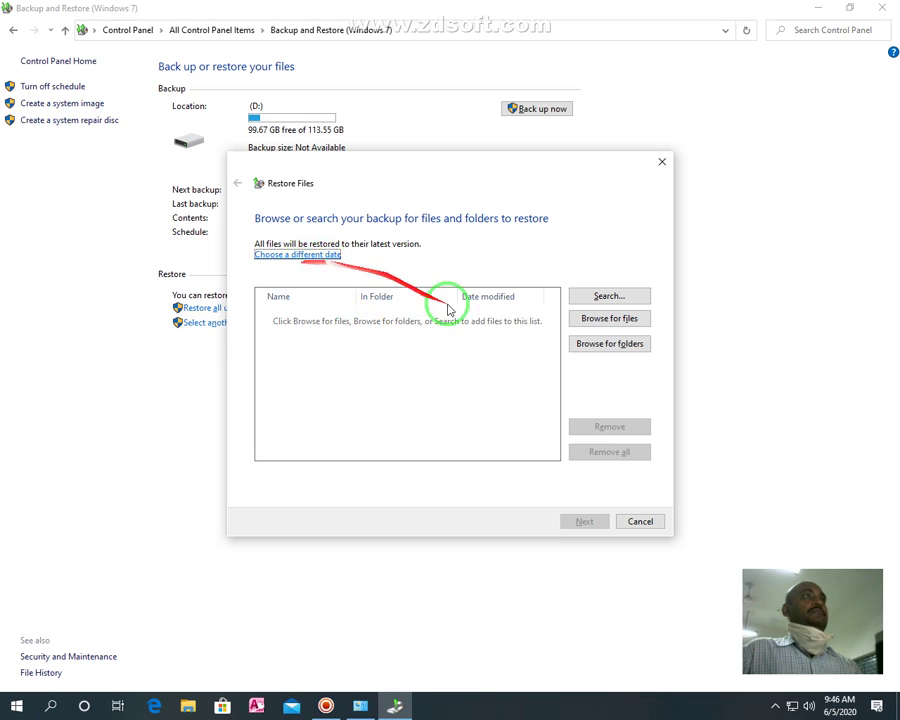
Browse the backup for files and open the user folder inside Backup of C:
left_click(620, 296)
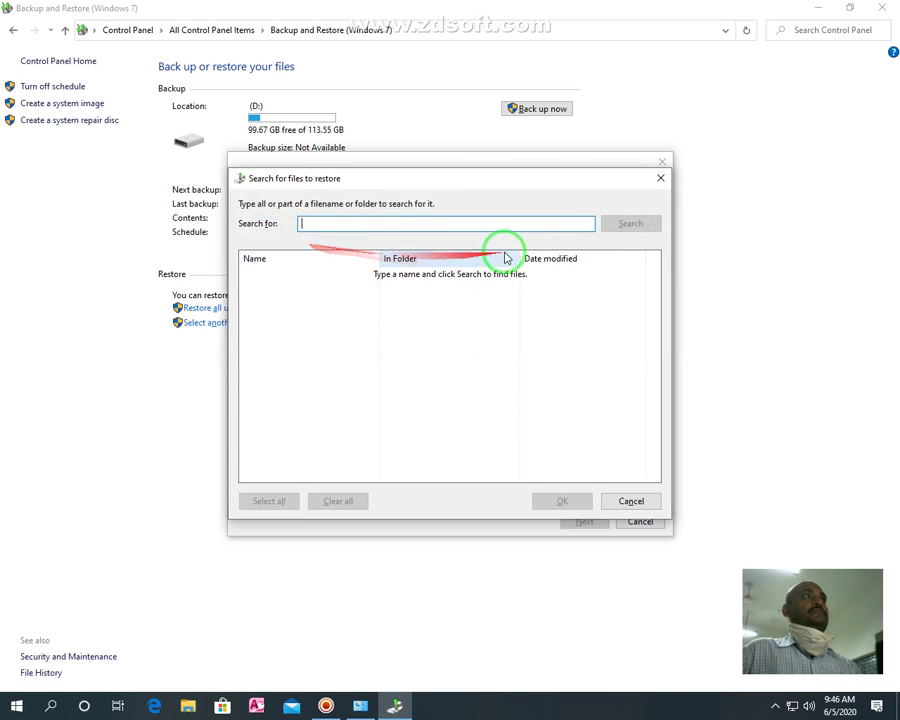
left_click(630, 501)
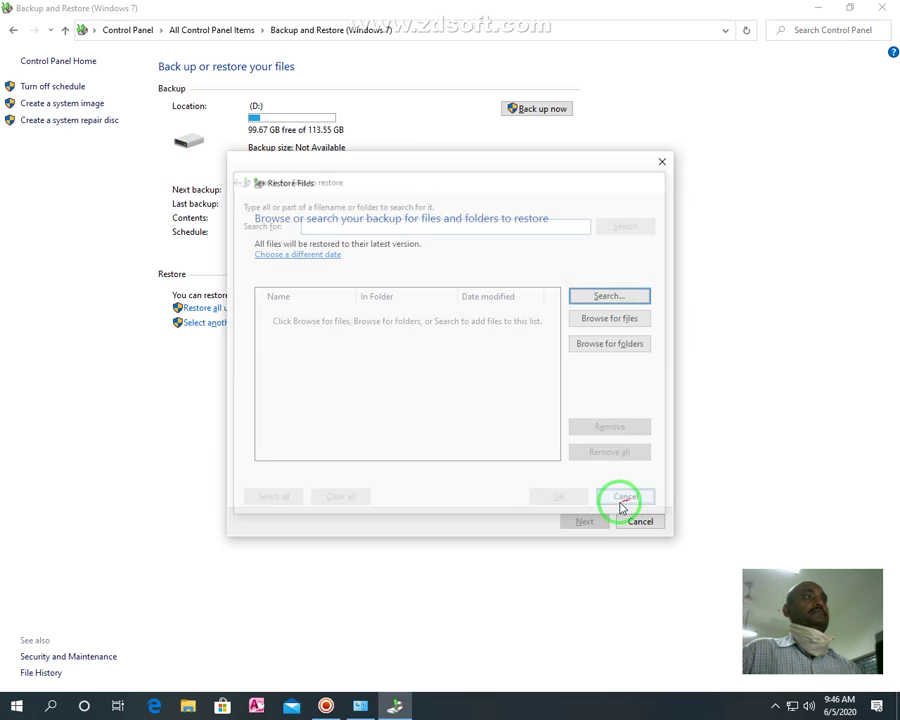
left_click(604, 328)
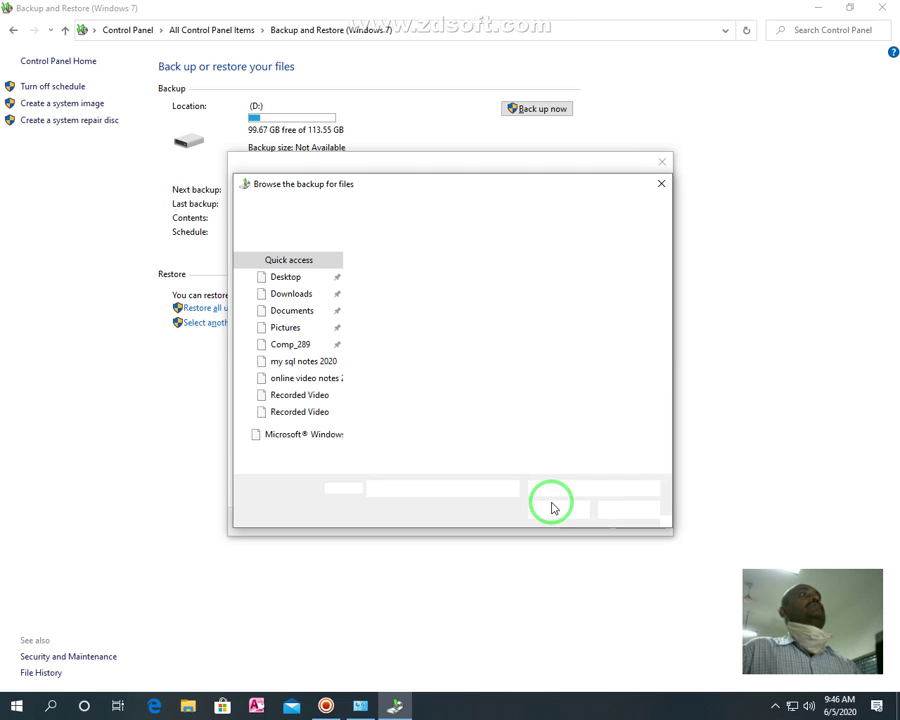
left_click(421, 280)
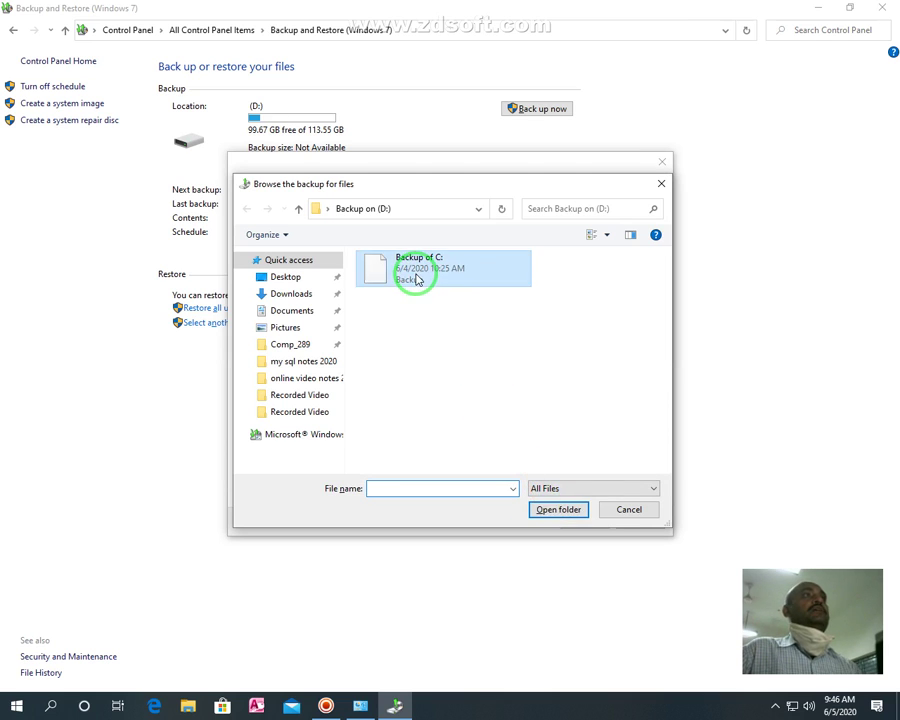
left_click(545, 510)
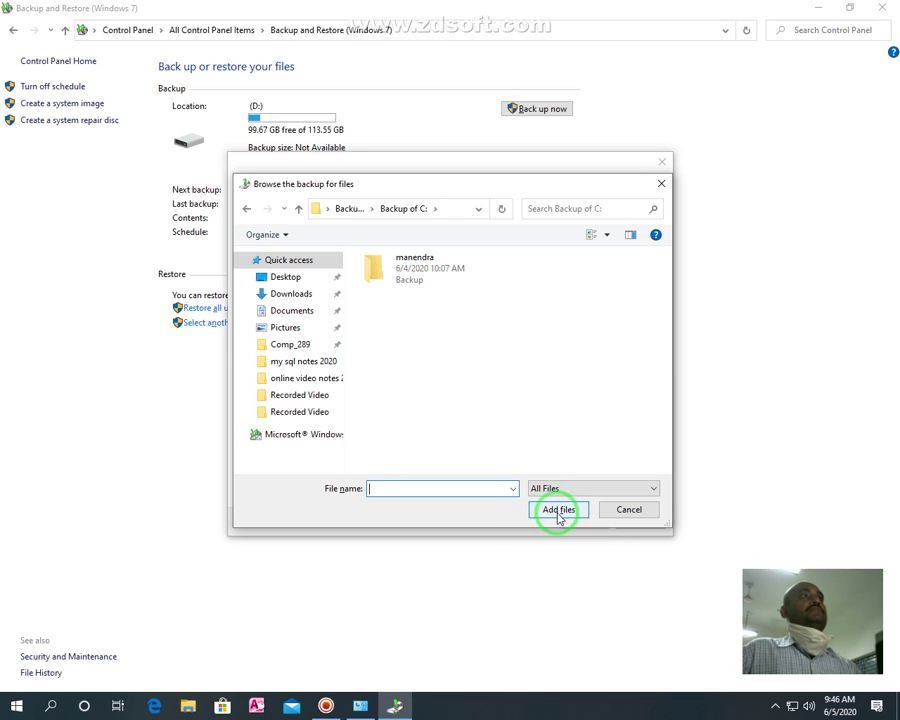
left_click(428, 266)
left_click(552, 516)
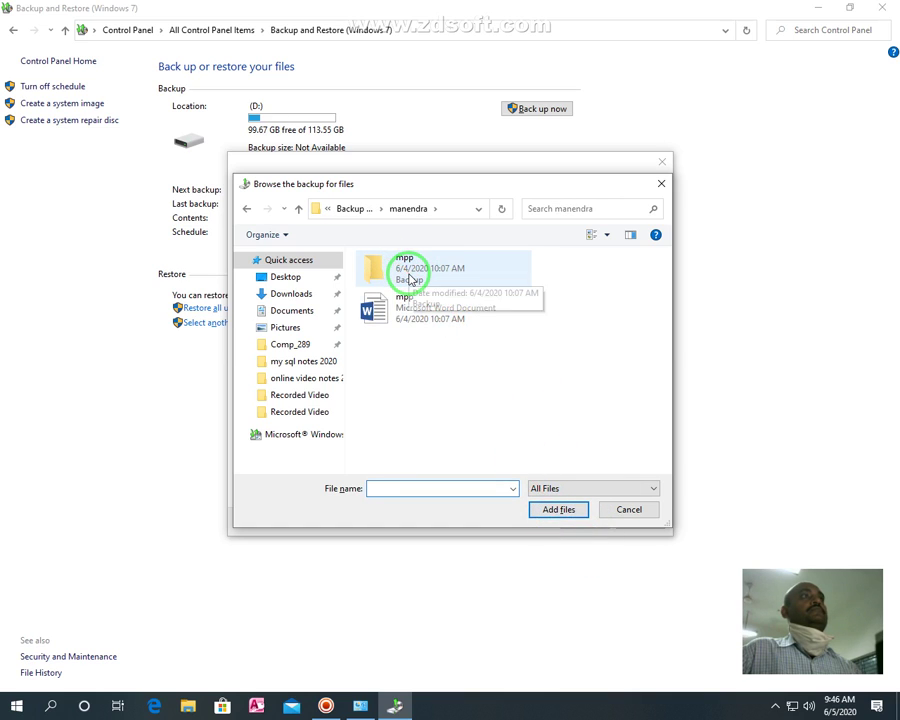
Check the mpp subfolder, return to its parent folder and add the mpp Word document to the restore list
left_click(410, 278)
left_click(563, 512)
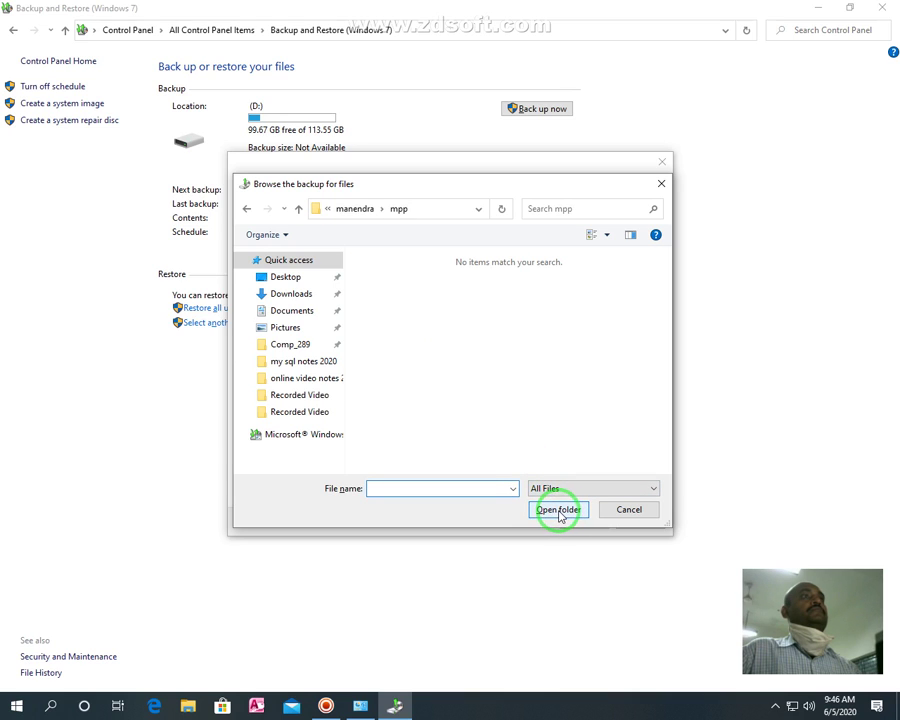
left_click(246, 209)
left_click(398, 308)
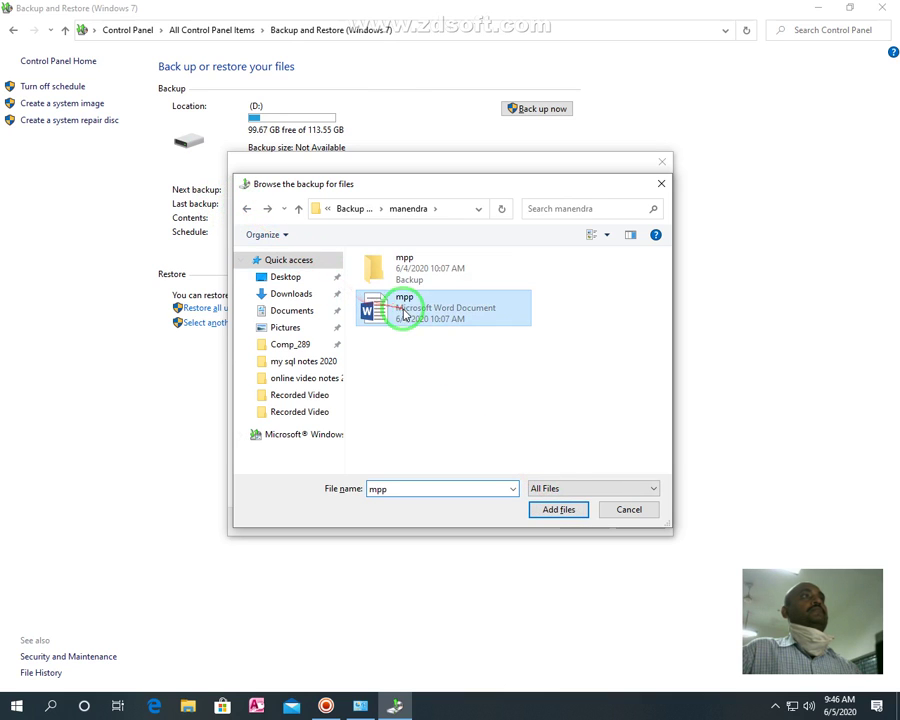
left_click(566, 509)
left_click(300, 323)
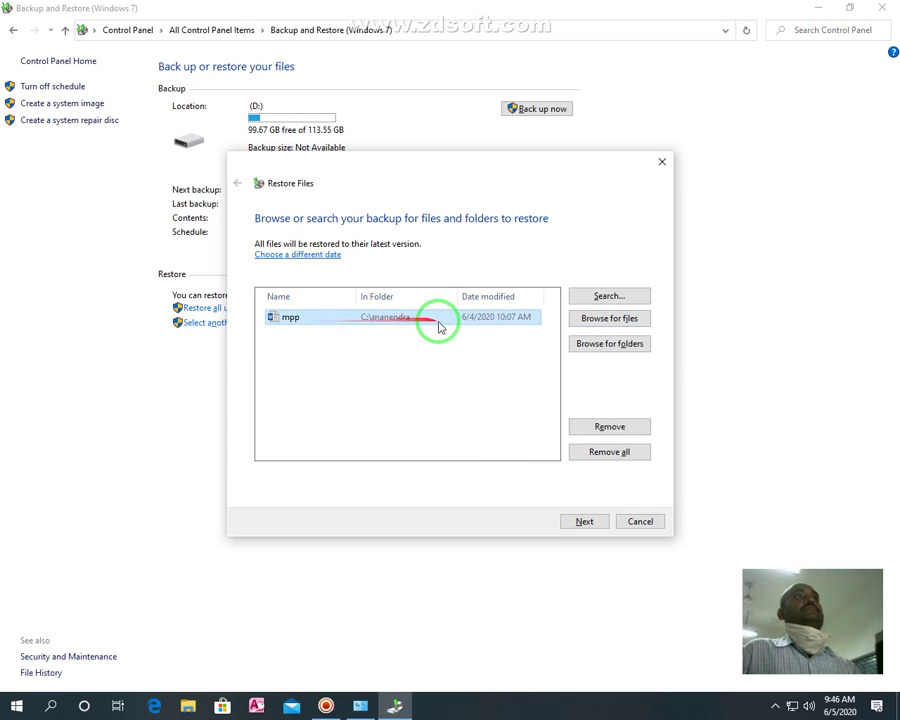
Proceed to the restore destination, choose a custom location instead of the original one and browse for a folder
left_click(588, 522)
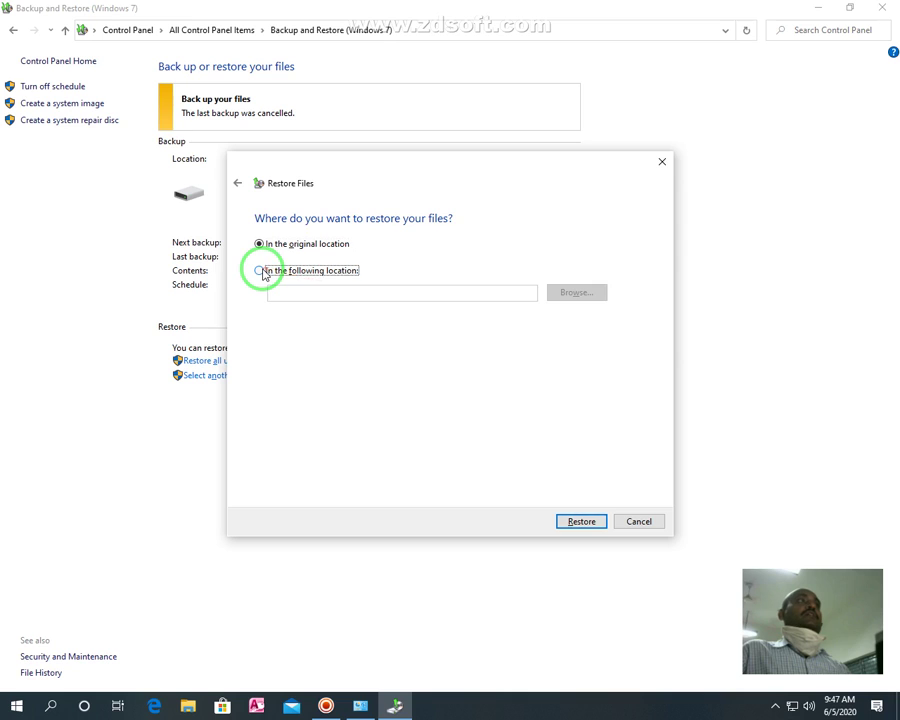
left_click(261, 271)
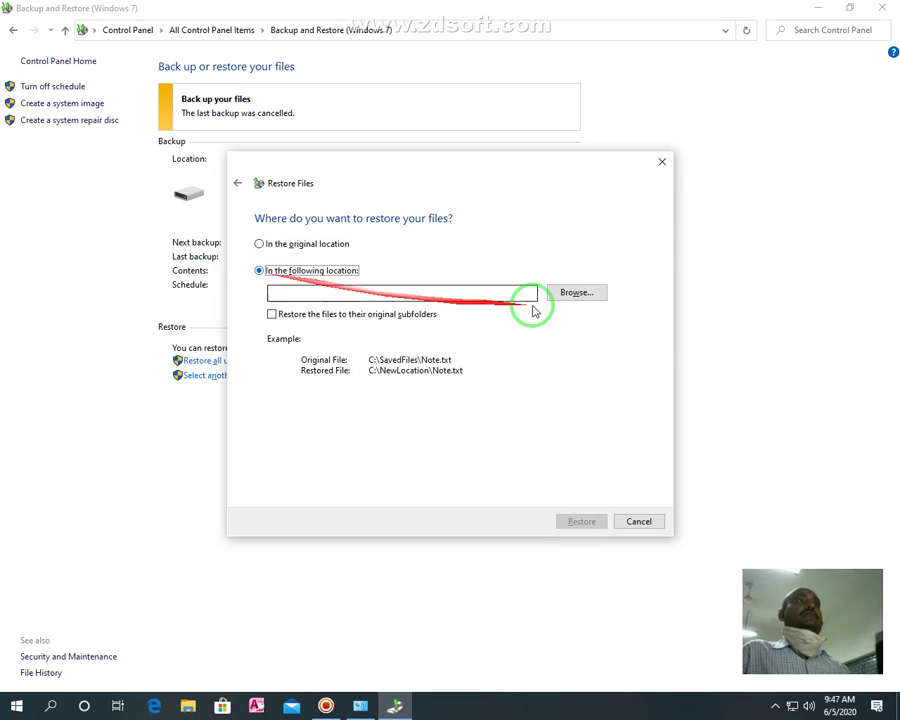
left_click(576, 293)
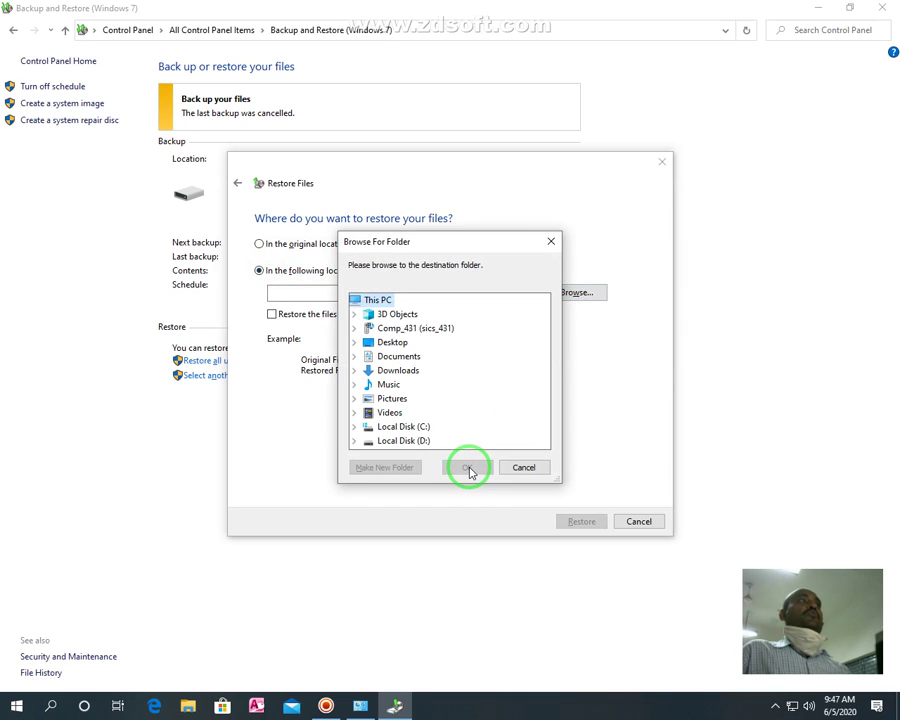
Minimize the Backup and Restore window and open Local Disk (D:) in File Explorer
left_click(16, 706)
left_click(760, 233)
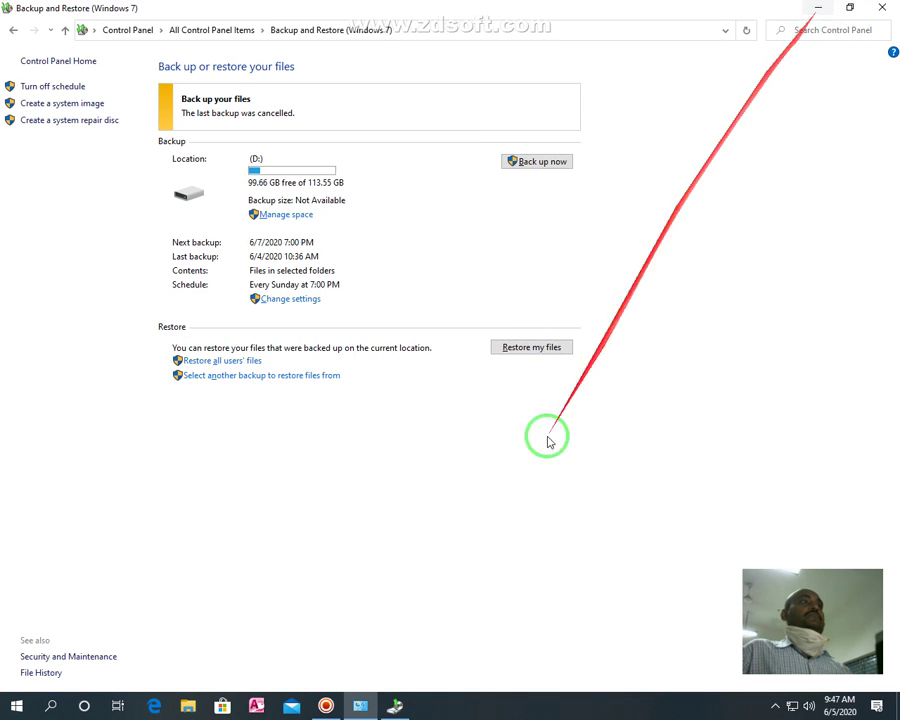
left_click(817, 10)
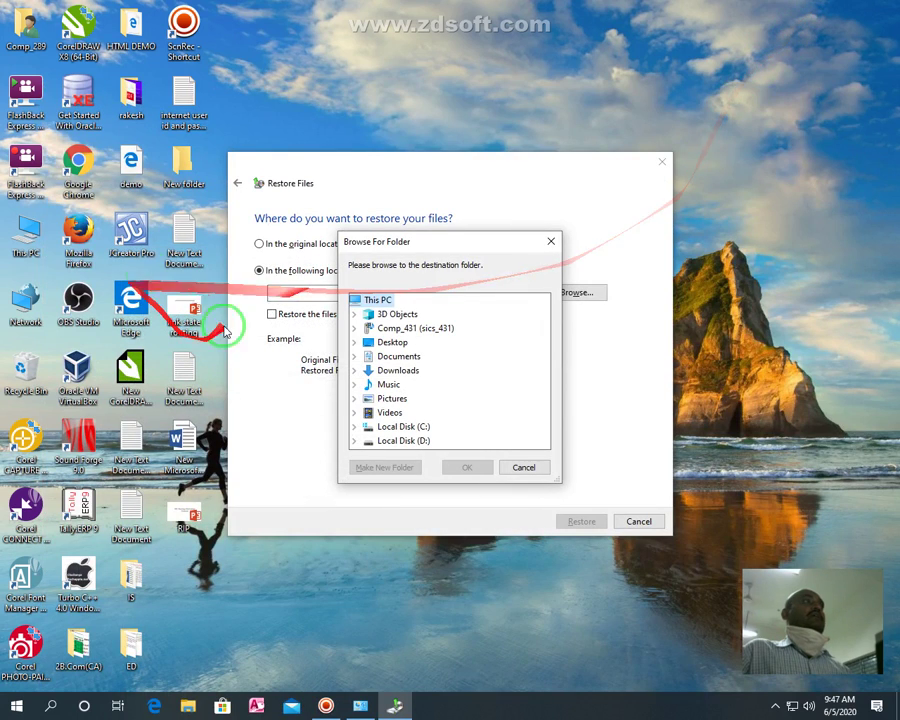
double_click(28, 250)
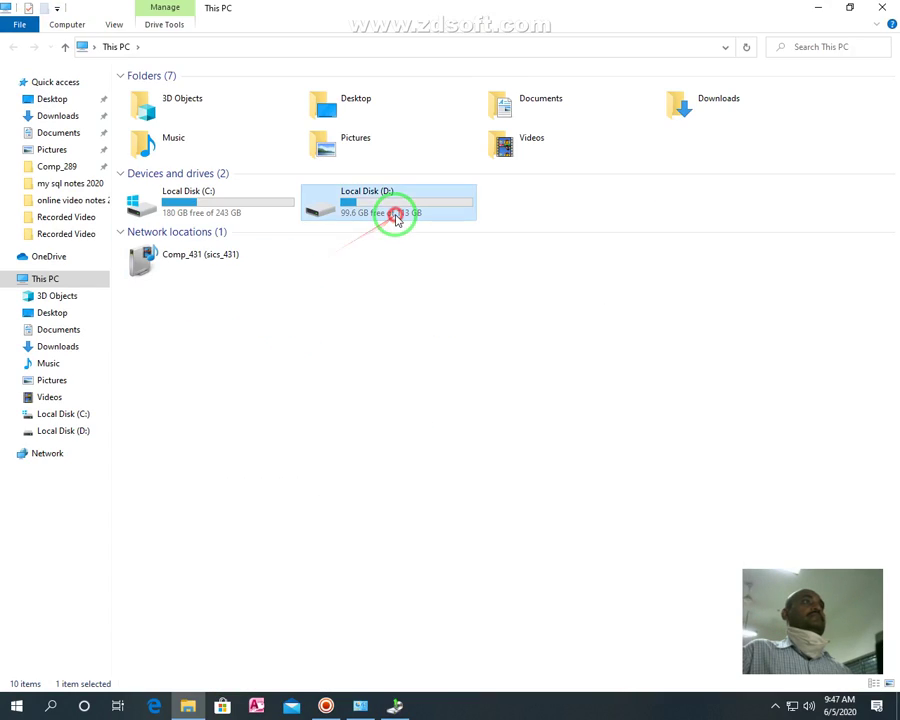
double_click(397, 208)
Create a new folder named mpp on Local Disk (D:) and close the File Explorer window
right_click(443, 410)
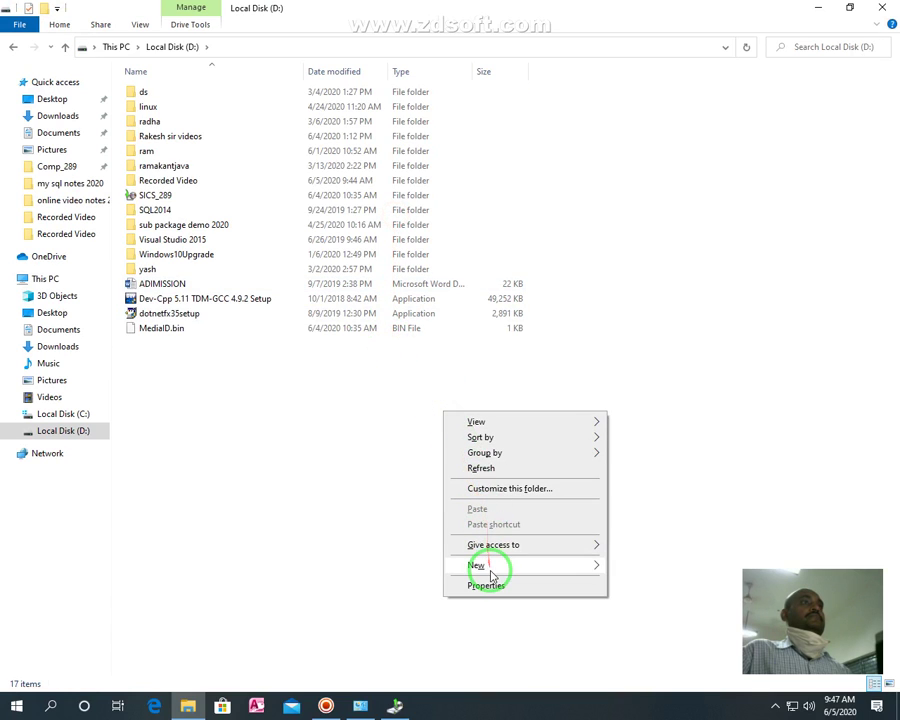
left_click(580, 568)
left_click(641, 390)
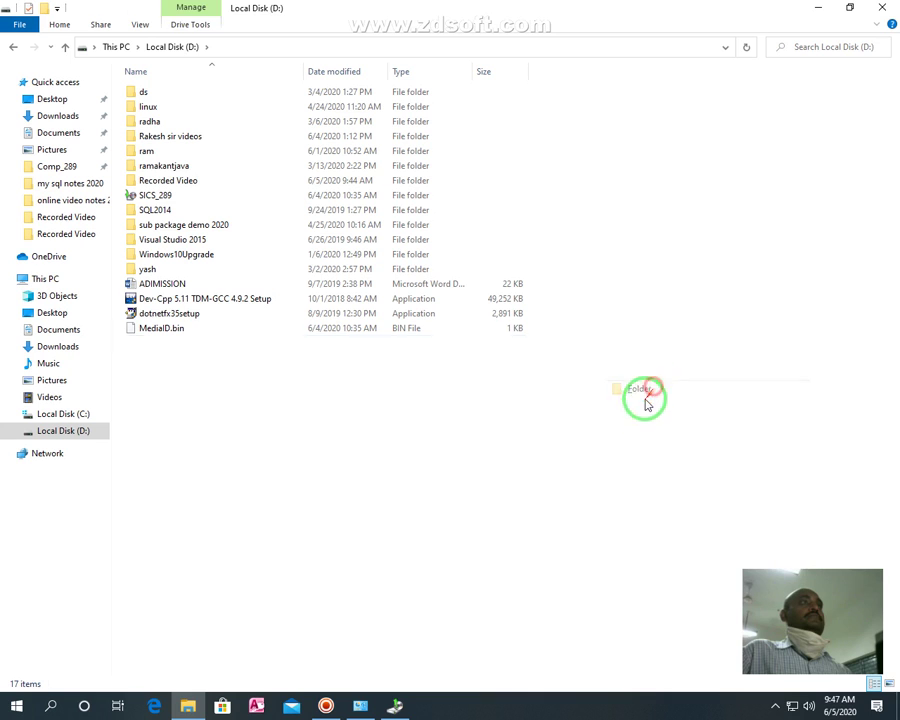
type("mpp")
left_click(350, 505)
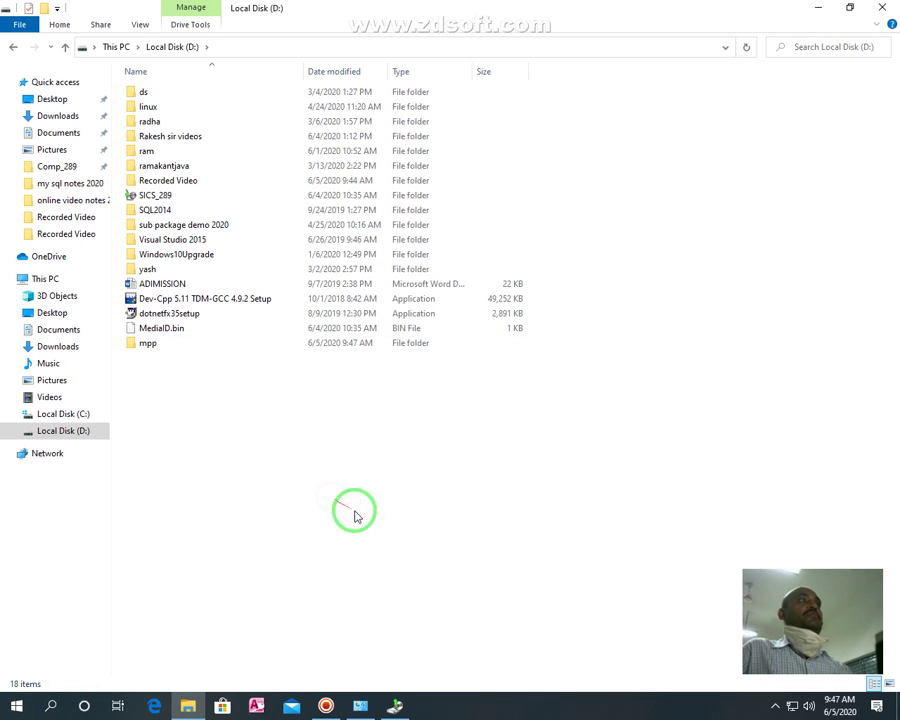
left_click(881, 8)
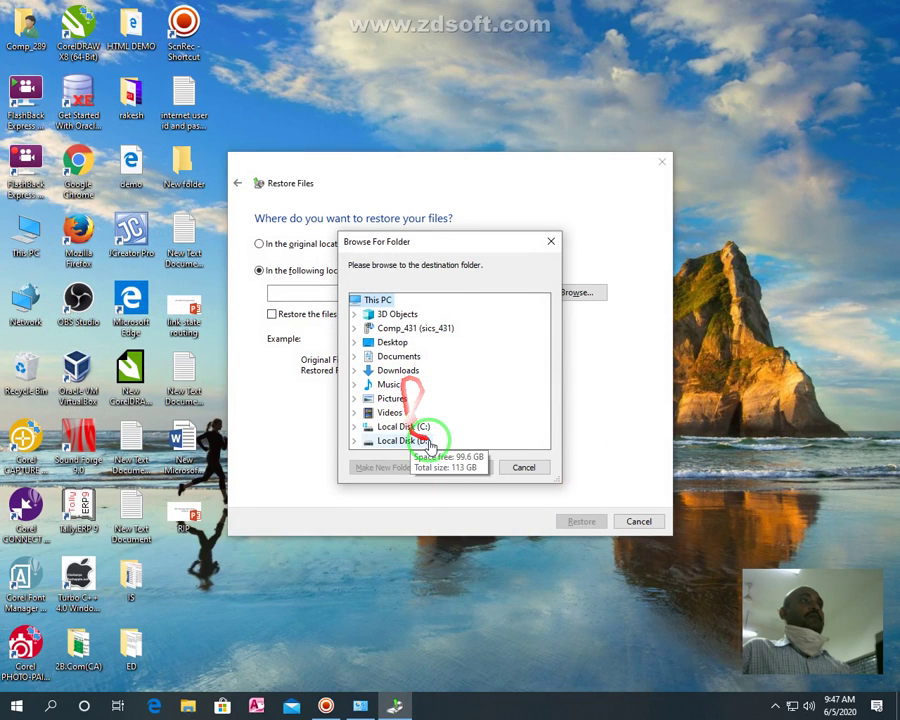
Select the mpp folder on Local Disk (D:) as the restore destination
left_click(354, 441)
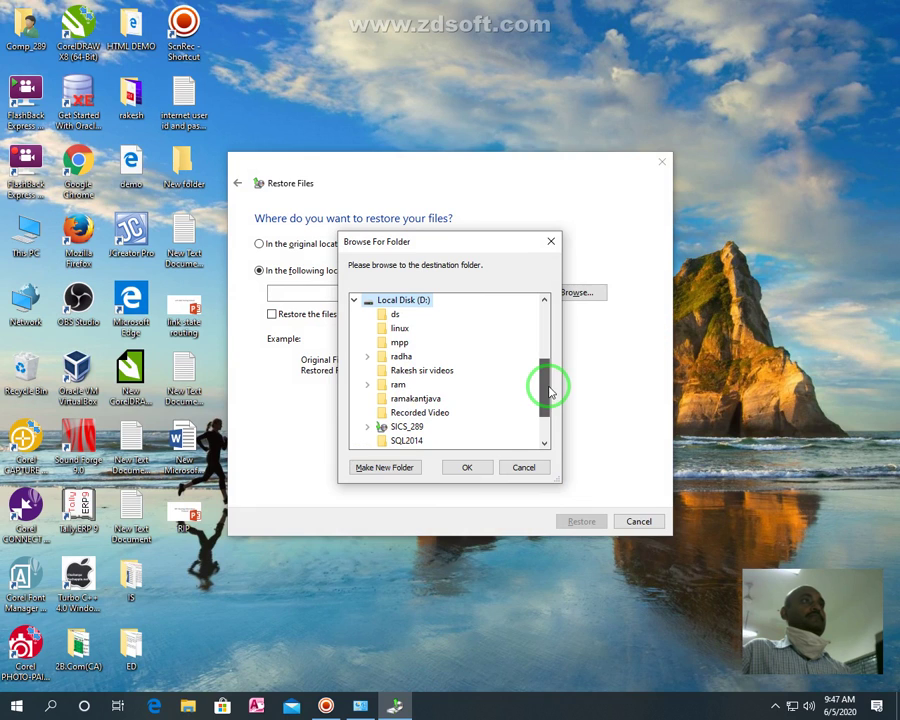
left_click_drag(549, 392, 543, 381)
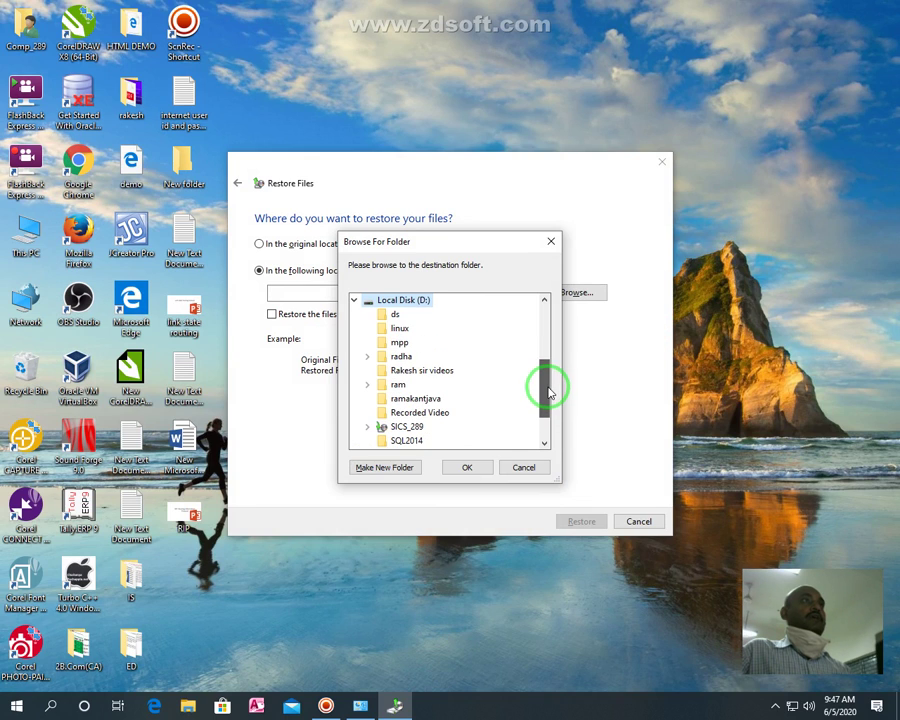
left_click(402, 345)
left_click(466, 467)
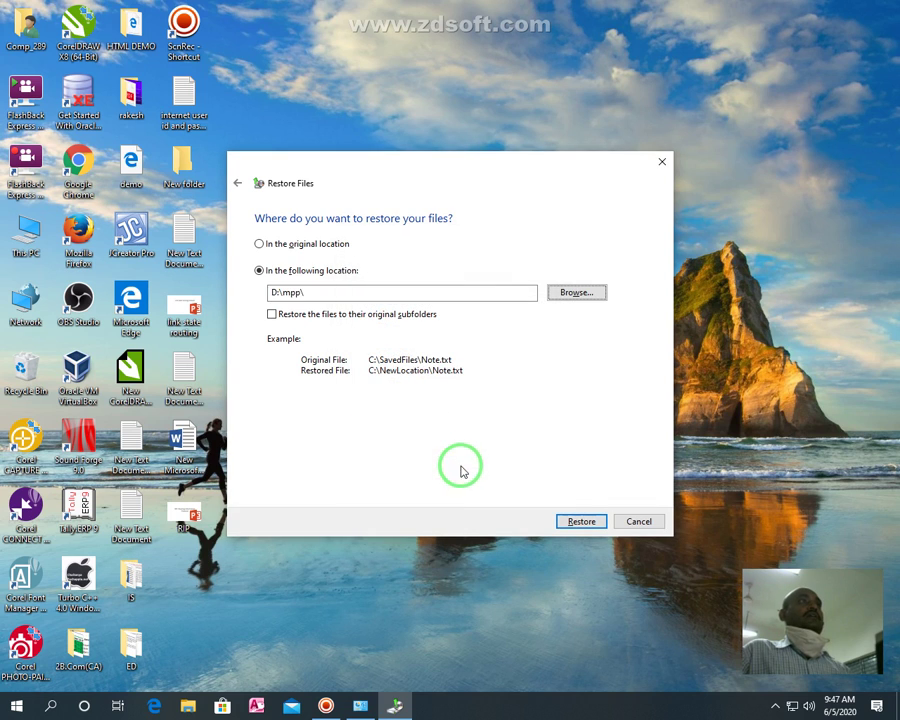
Enable restoring the files to their original subfolders and start the restore
mouse_move(289, 312)
left_mouse_down()
mouse_move(404, 326)
mouse_move(281, 288)
left_mouse_up()
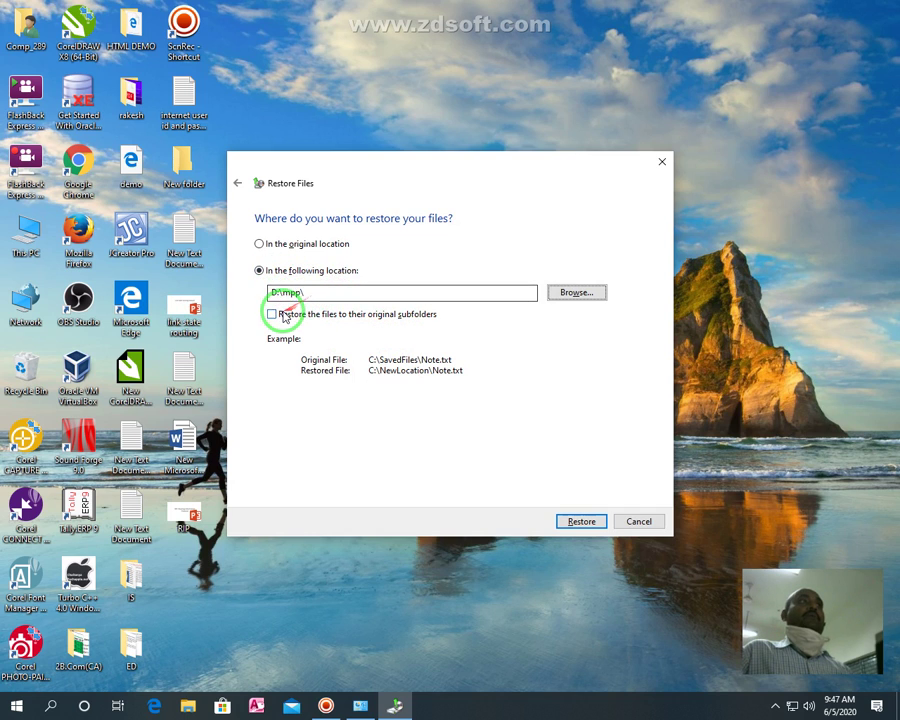
left_click(271, 314)
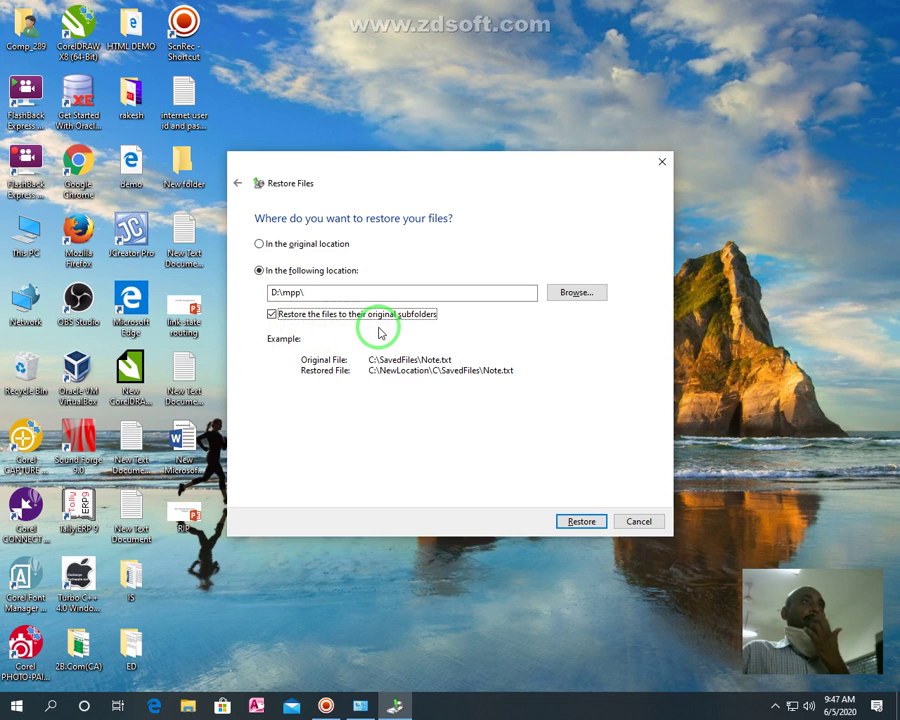
left_click(581, 521)
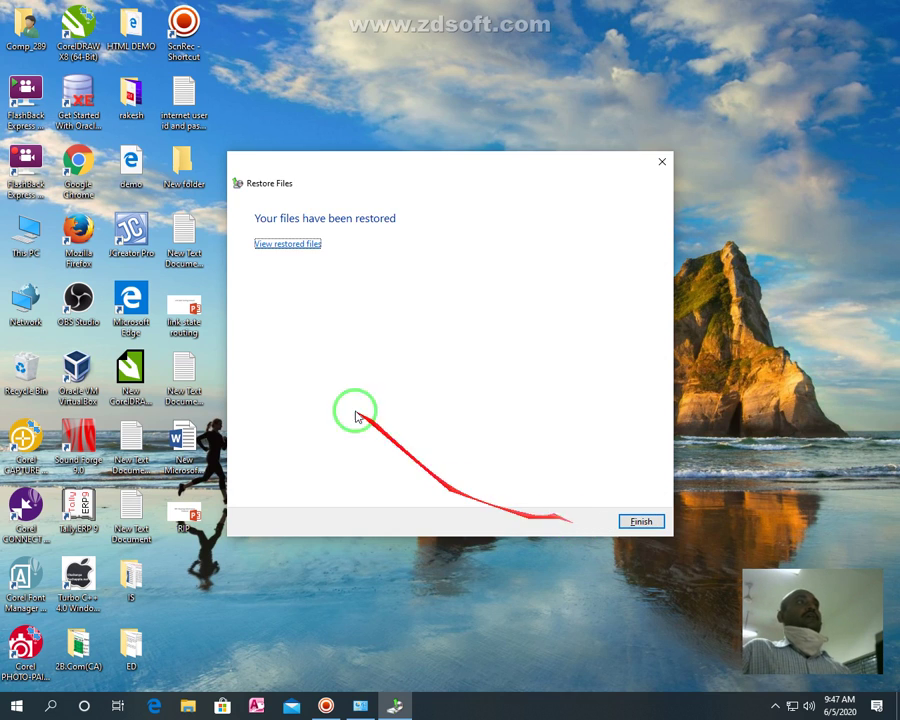
View the restored files, open the mpp document inside the C folder's subfolder, then finish the restore wizard and close Word
left_click(288, 244)
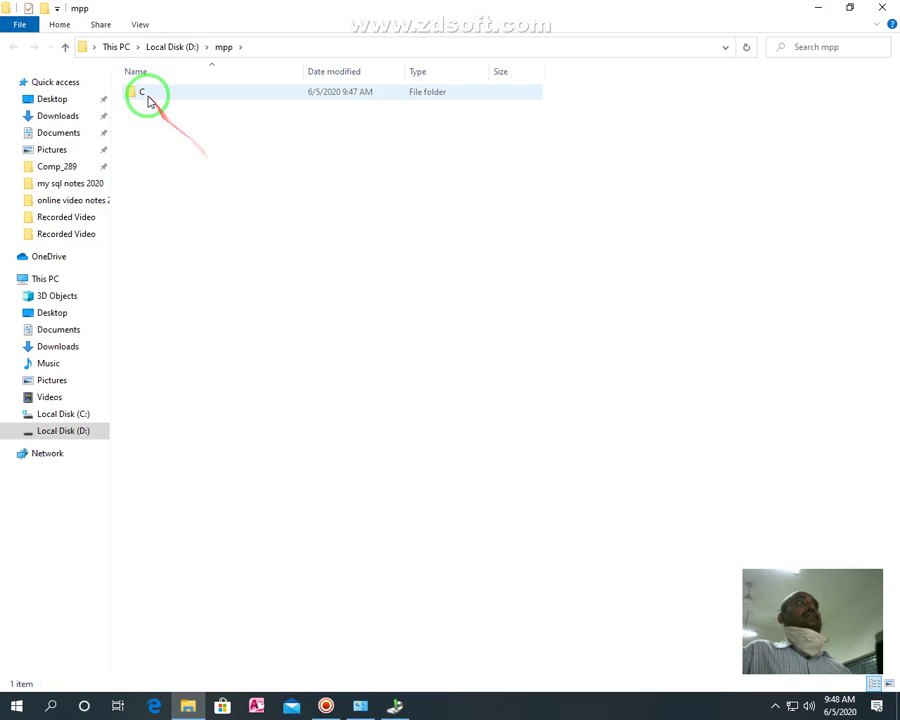
double_click(142, 94)
double_click(160, 95)
double_click(152, 95)
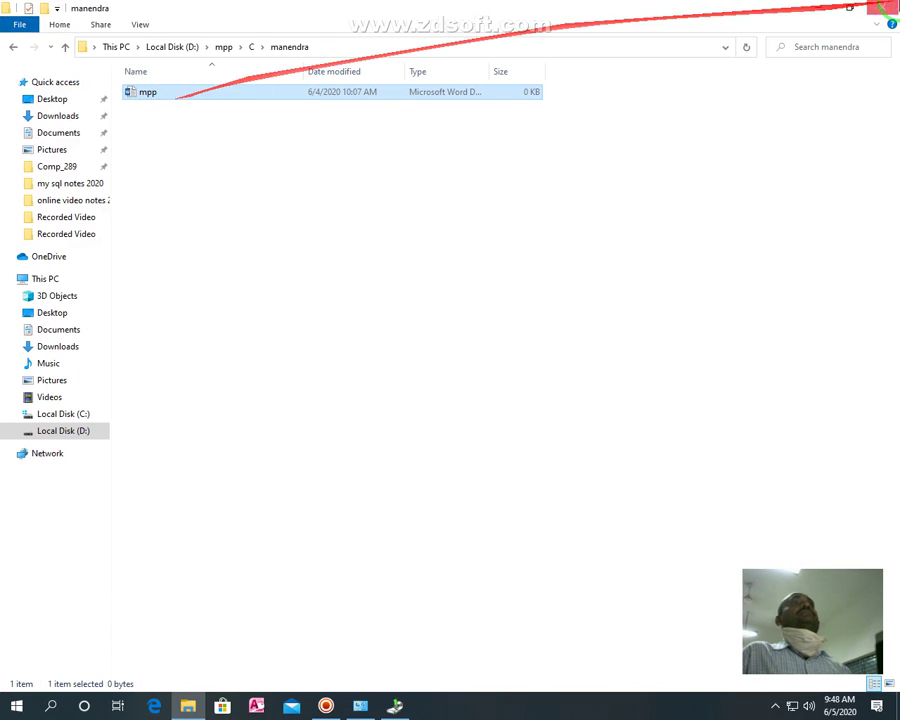
left_click(881, 8)
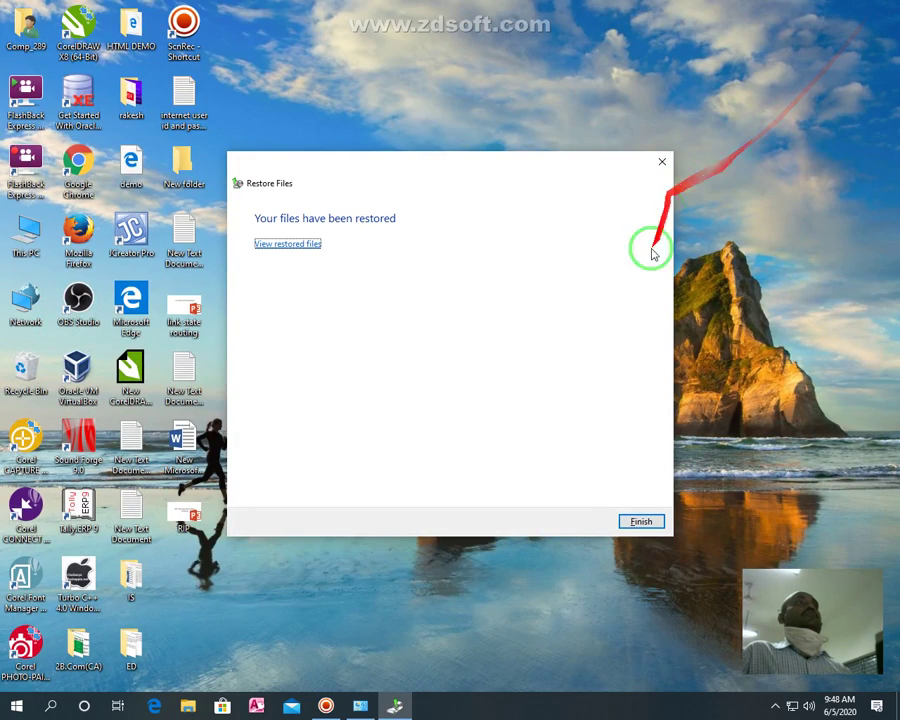
left_click(641, 521)
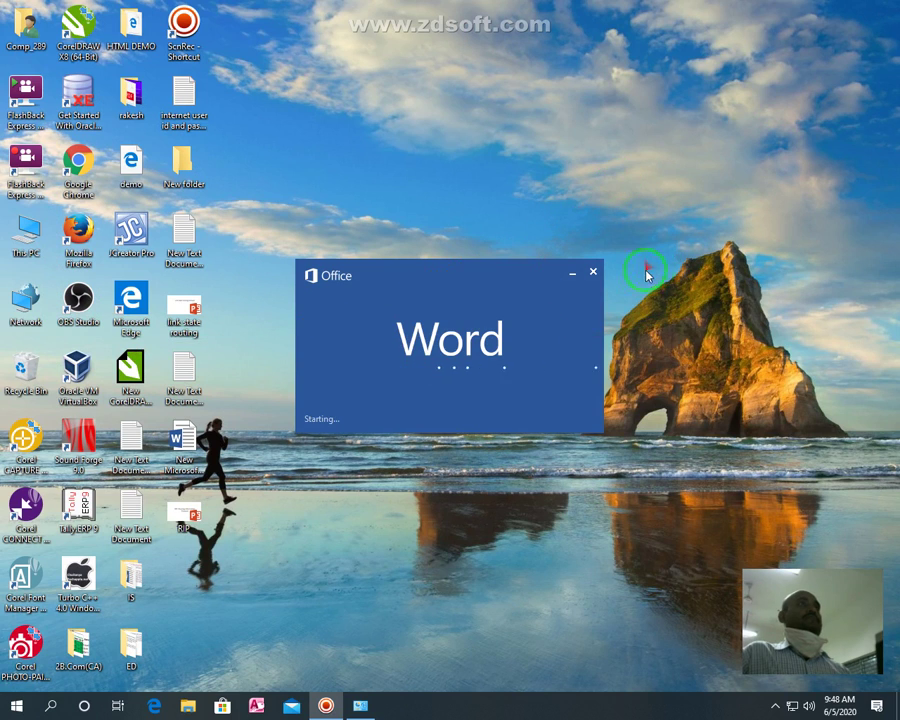
left_click(595, 272)
Check the restored mpp Word document by browsing through D:\mpp\C to its subfolder in File Explorer, and close the window
double_click(26, 232)
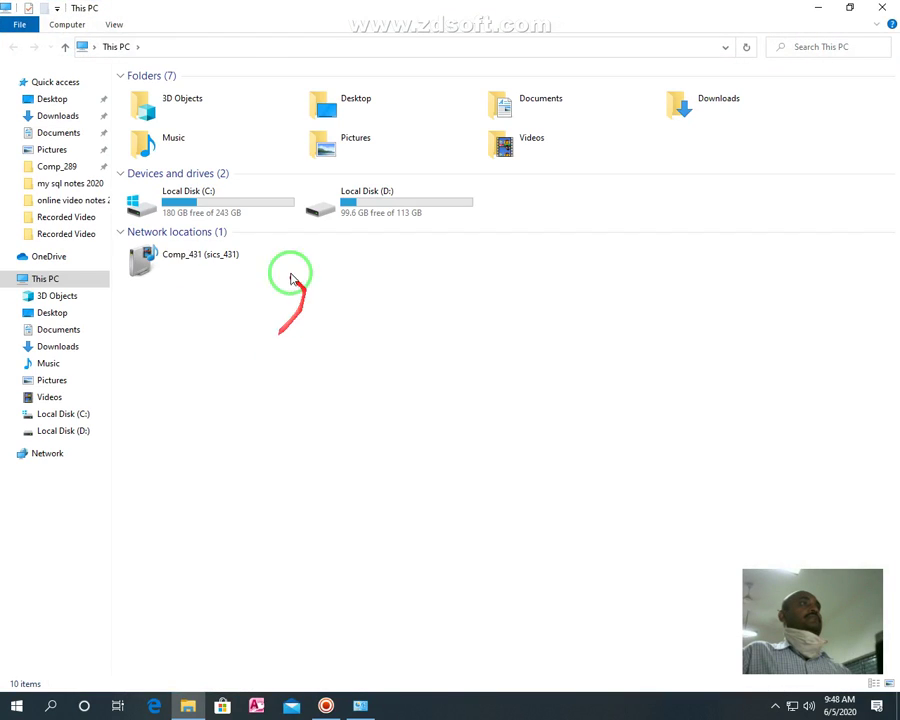
double_click(367, 214)
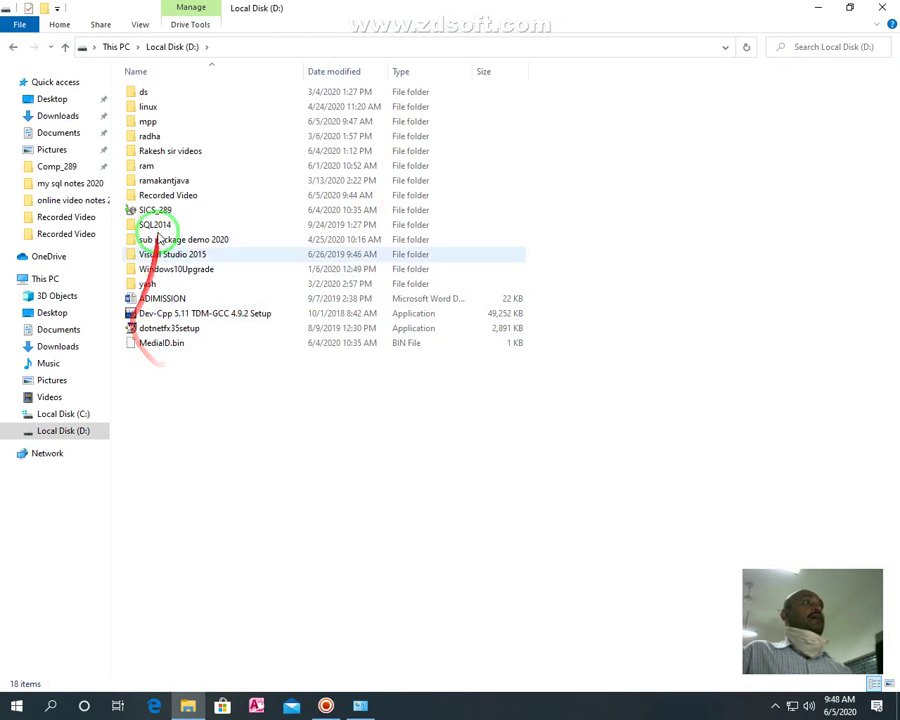
left_click(147, 122)
double_click(147, 122)
left_click(143, 92)
double_click(143, 92)
double_click(156, 97)
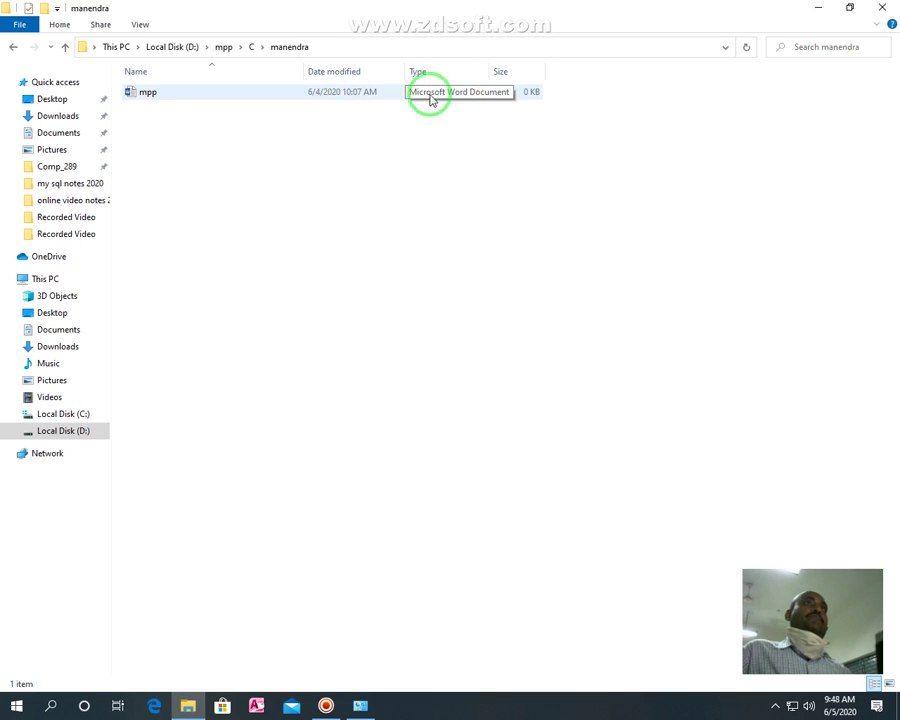
left_click(882, 7)
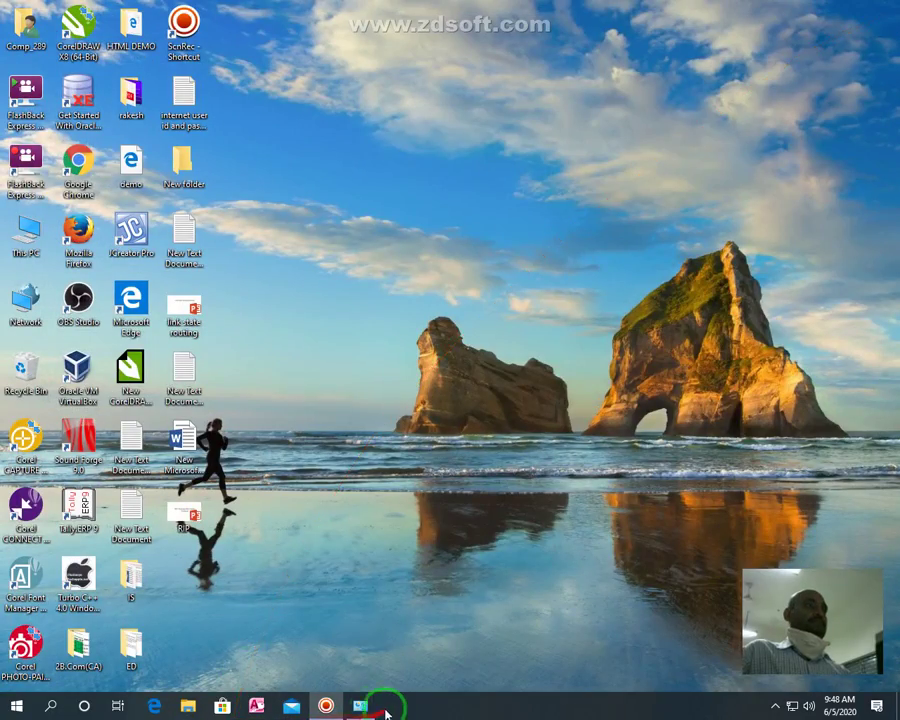
Close the minimized Backup and Restore window and reopen Backup and Restore (Windows 7) from Control Panel
left_click(355, 702)
left_click(882, 7)
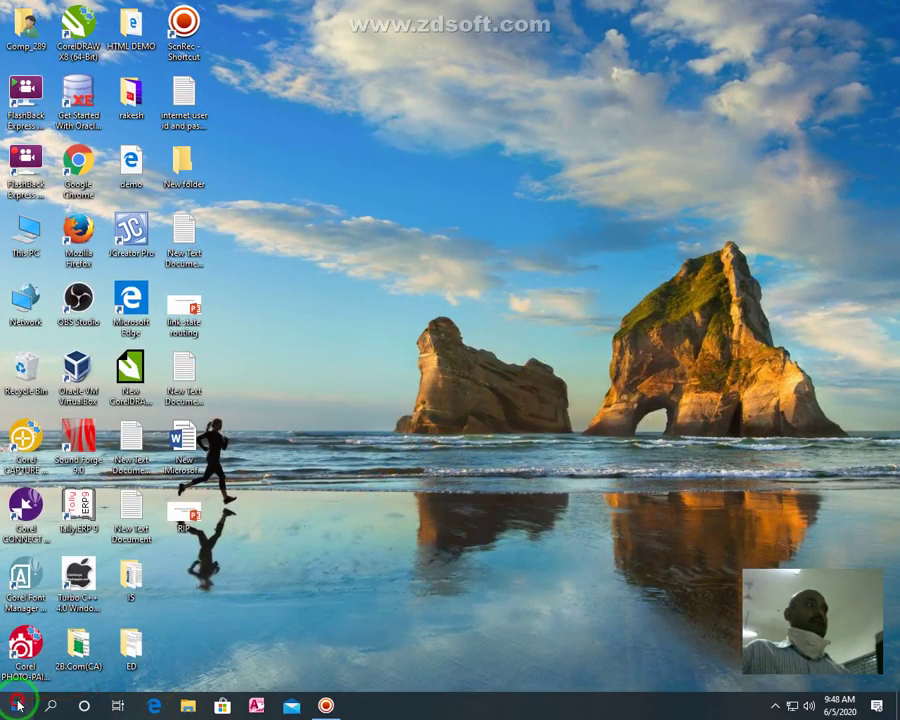
left_click(18, 706)
type("co")
left_click(124, 314)
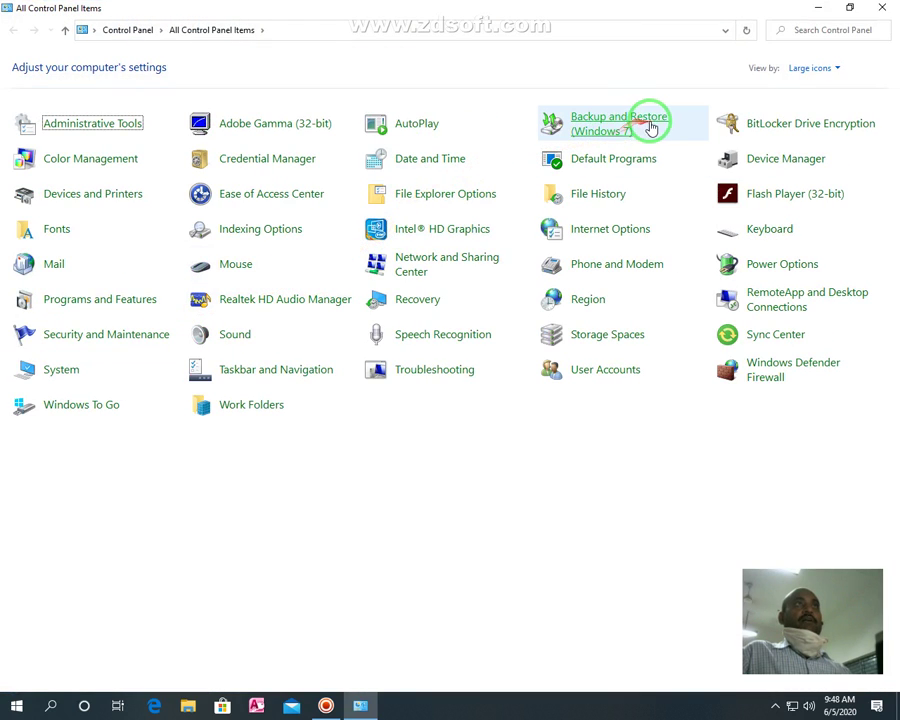
left_click(620, 126)
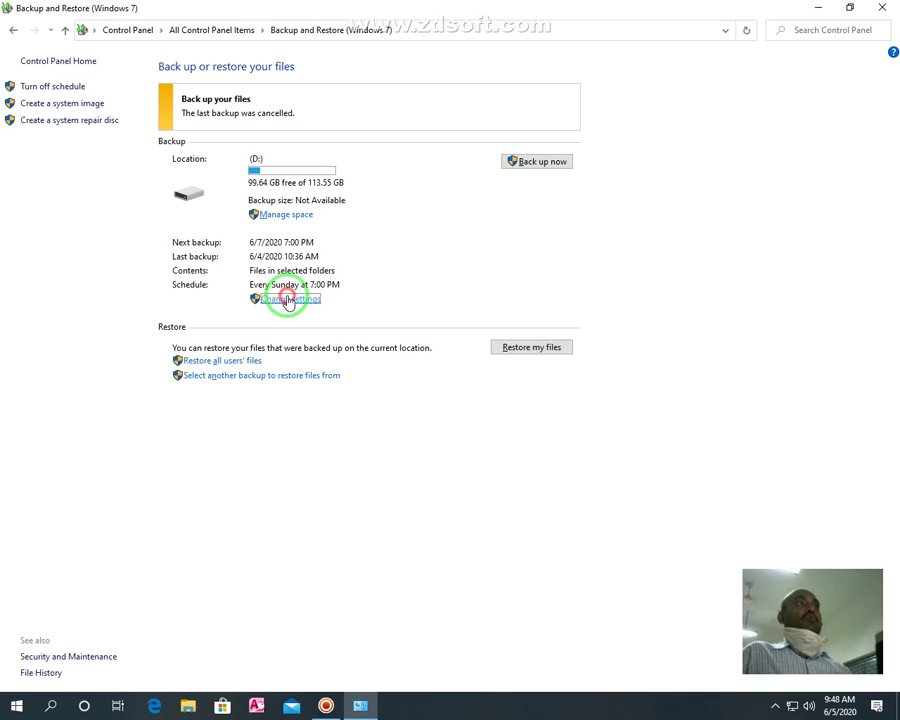
Set up the backup on Local Disk (D:) with Let me choose and the user-named folder on C: selected, and save the settings
left_click(287, 300)
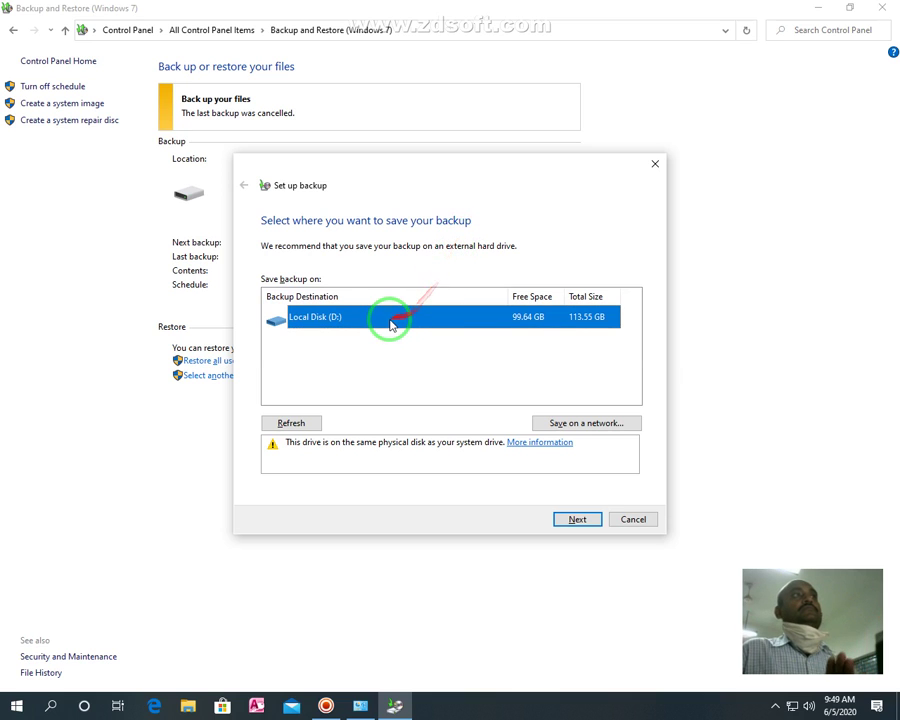
left_click(578, 519)
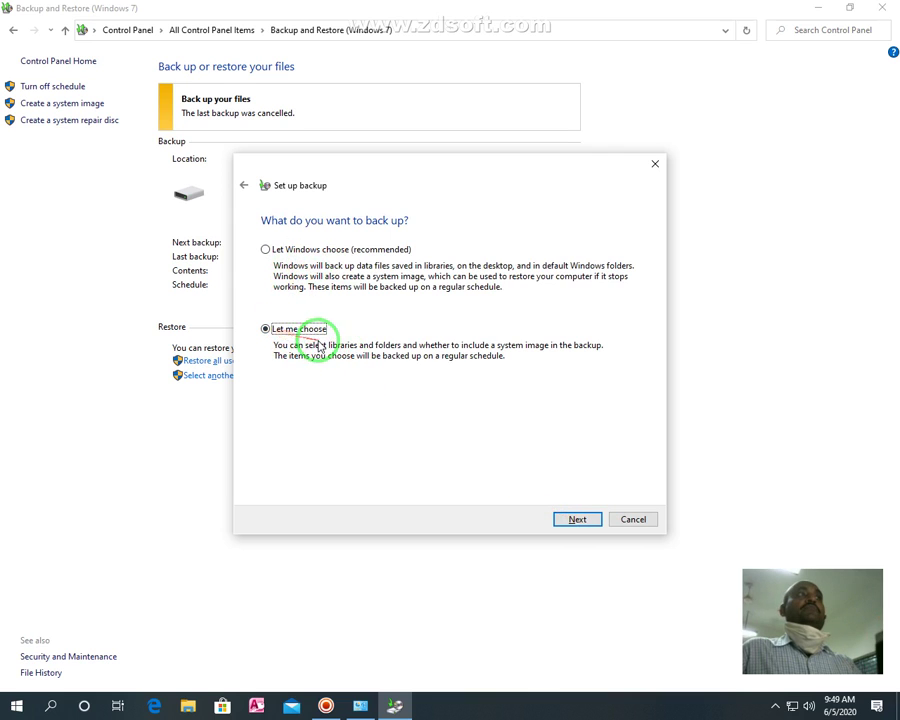
left_click(569, 521)
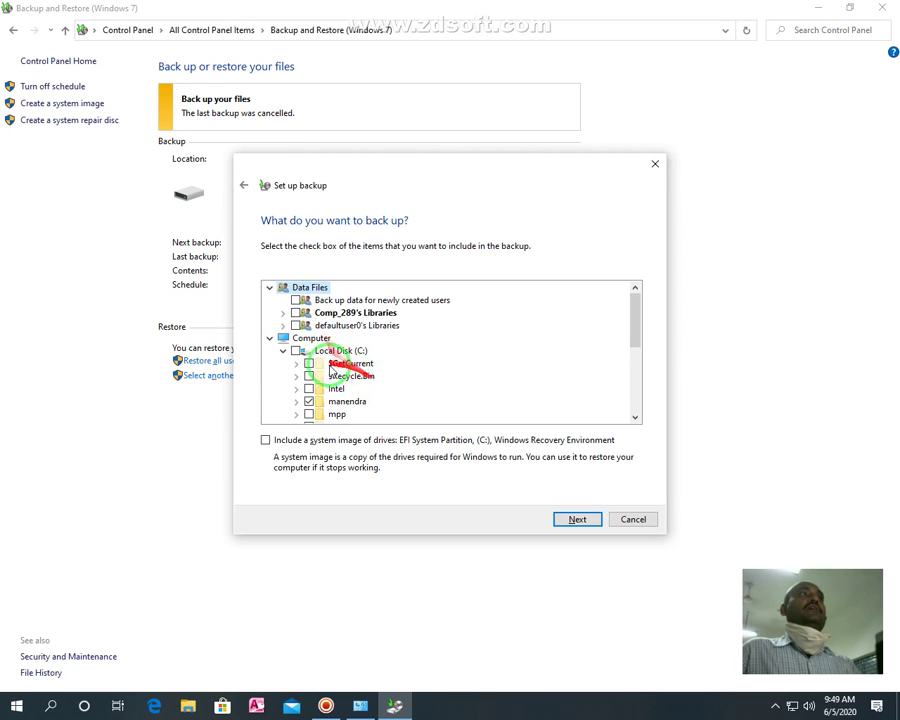
left_click(310, 402)
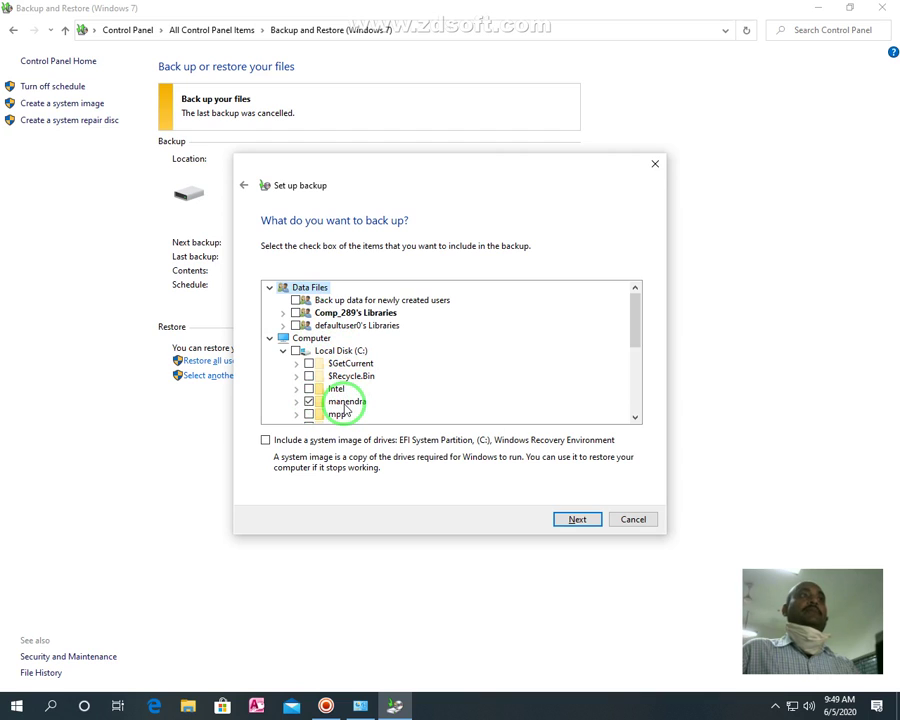
left_click(576, 521)
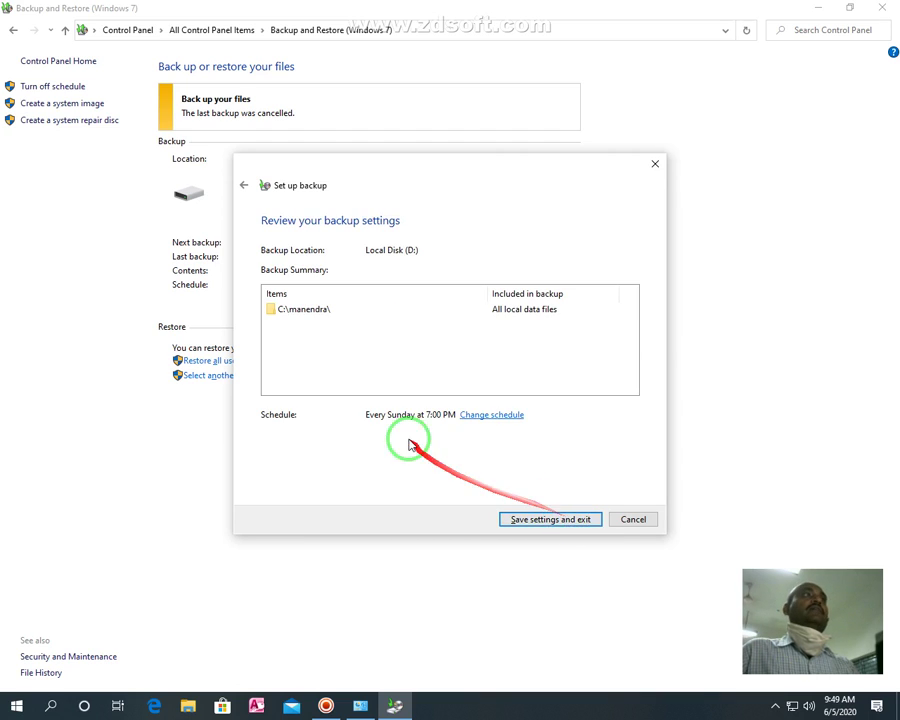
left_click(555, 522)
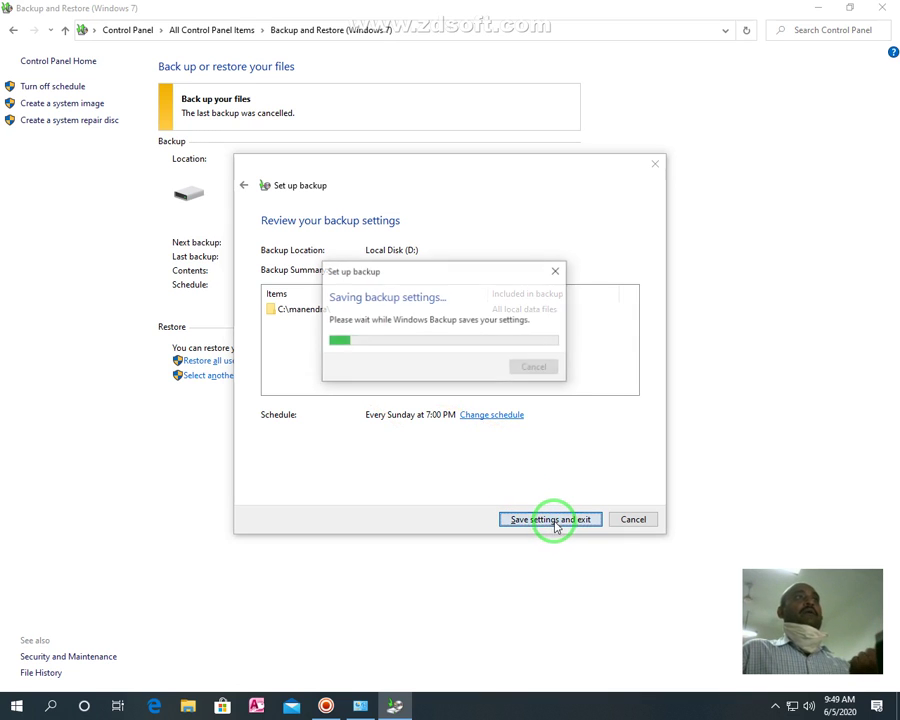
Select the SICS_289 backup on Local Disk (D:) to restore files from and choose its 6/4/2020 10:27:23 AM version
key("super+Down")
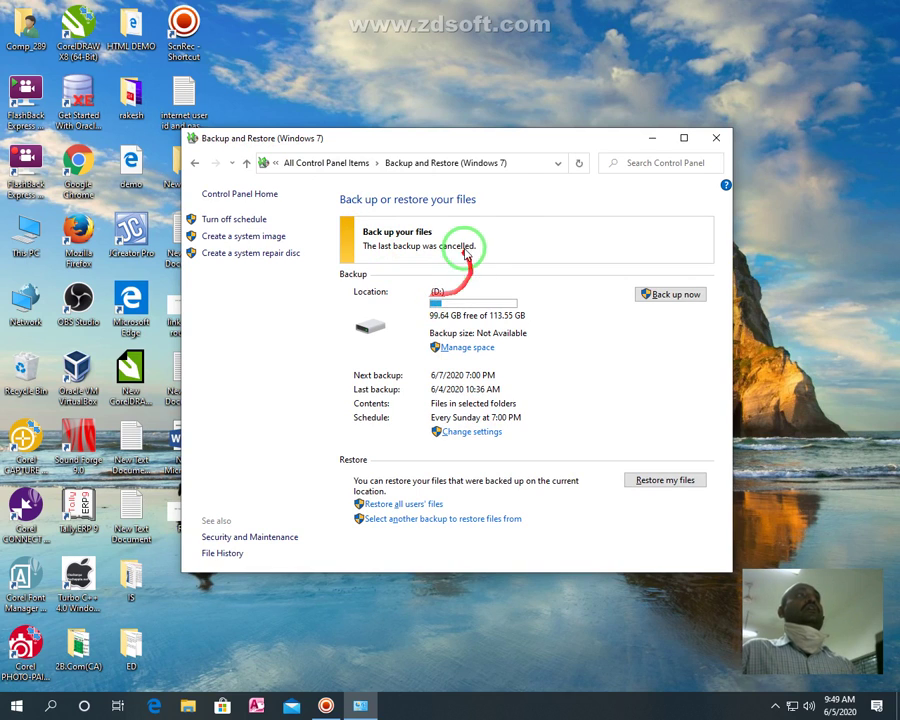
left_click(413, 527)
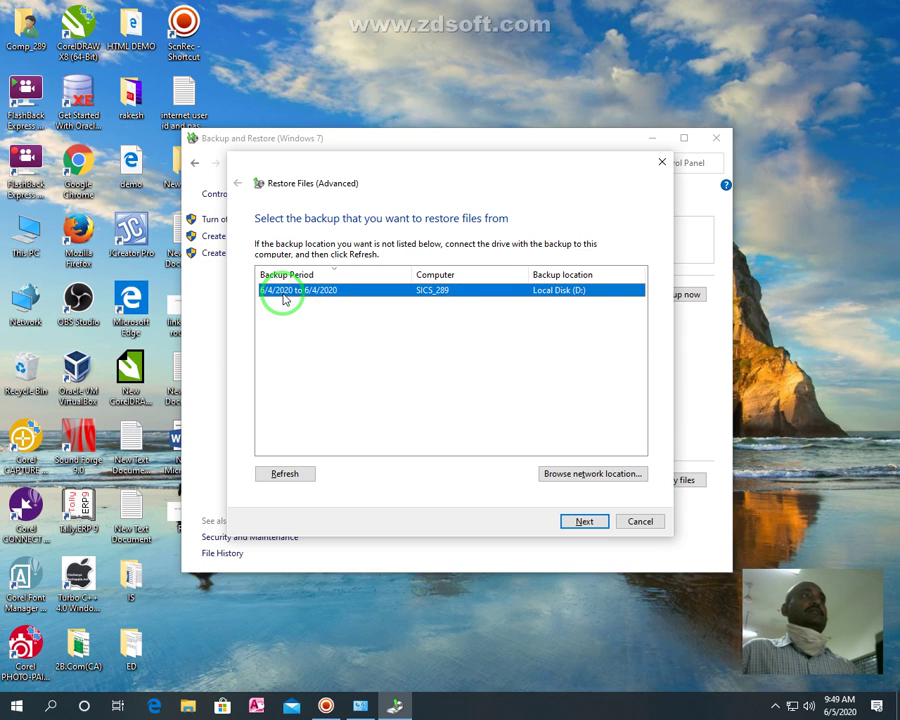
left_click(582, 521)
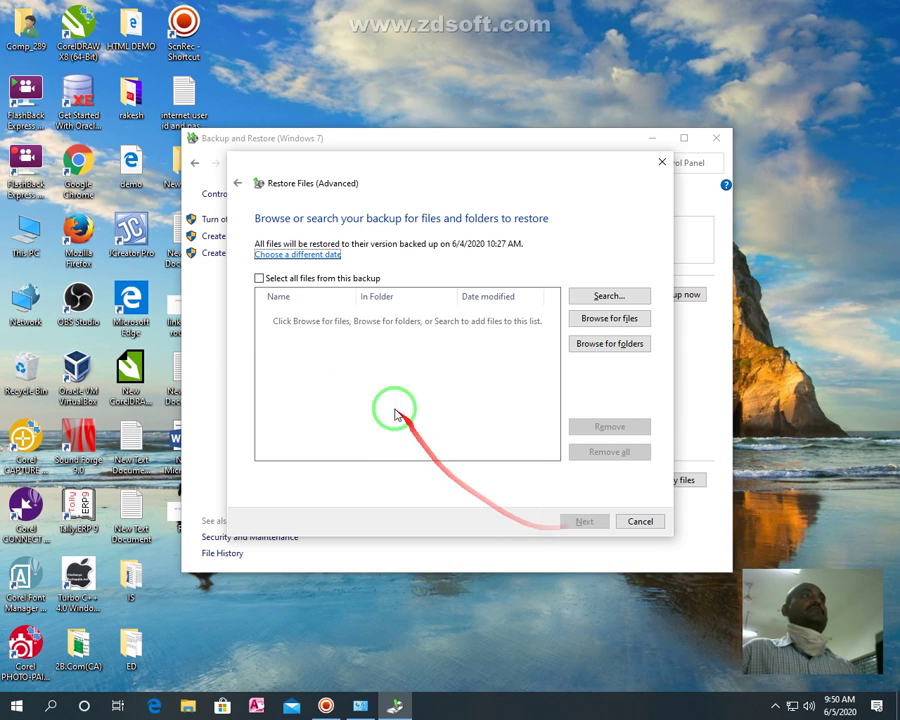
left_click(265, 254)
left_click(378, 320)
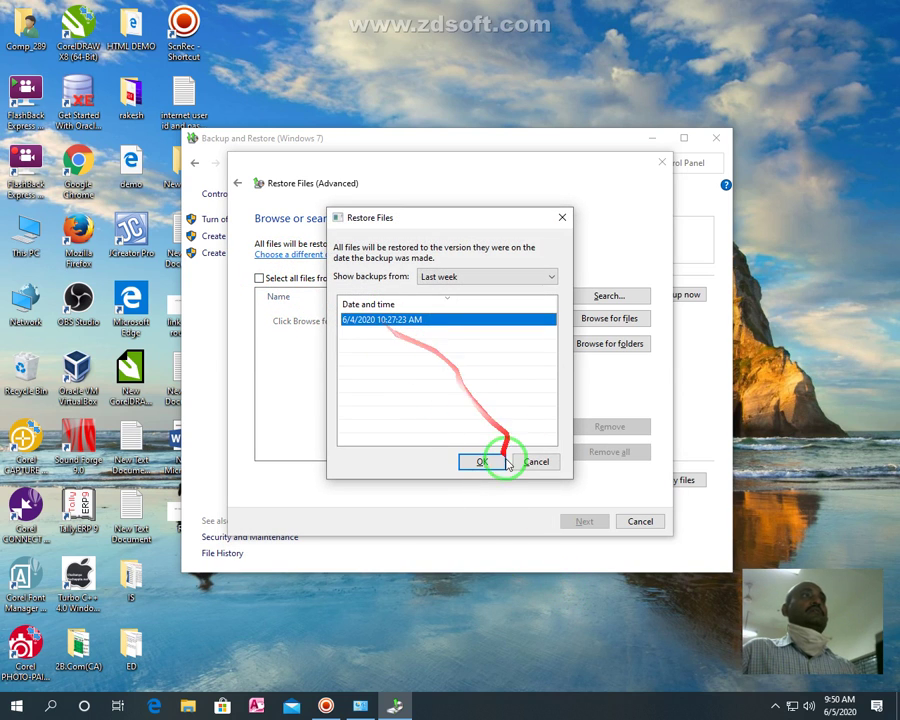
left_click(488, 462)
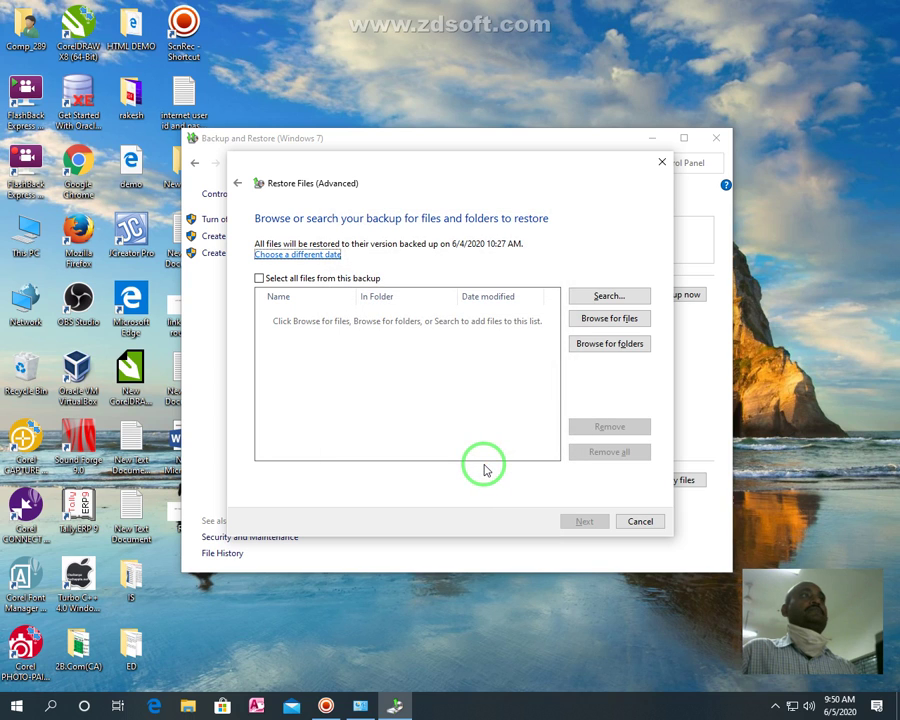
Add the Backup of C: folder to the list of items to restore and continue to the restore location
left_click(262, 282)
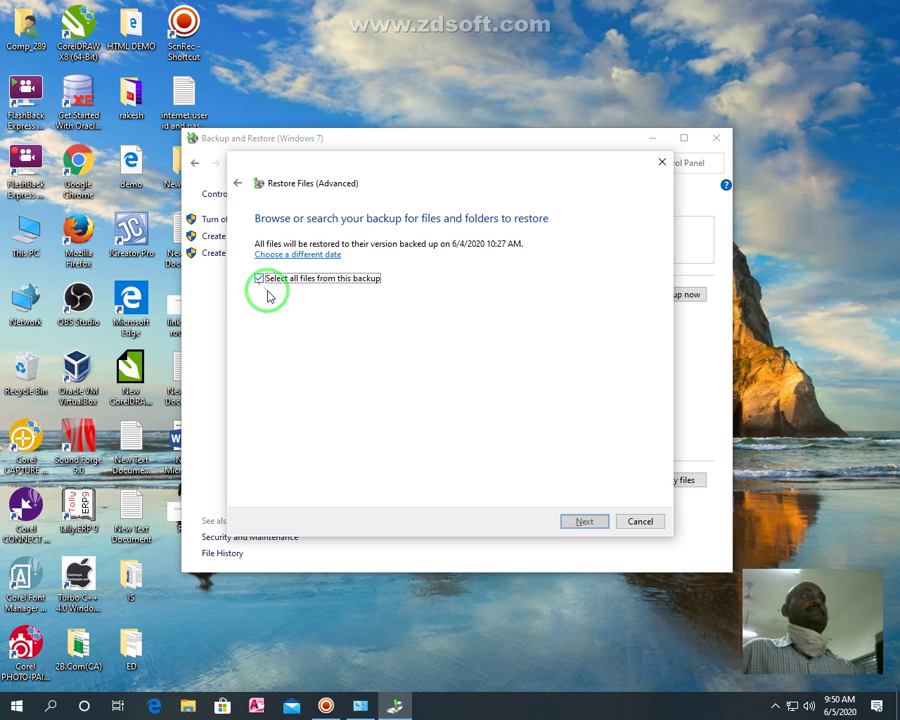
left_click(264, 285)
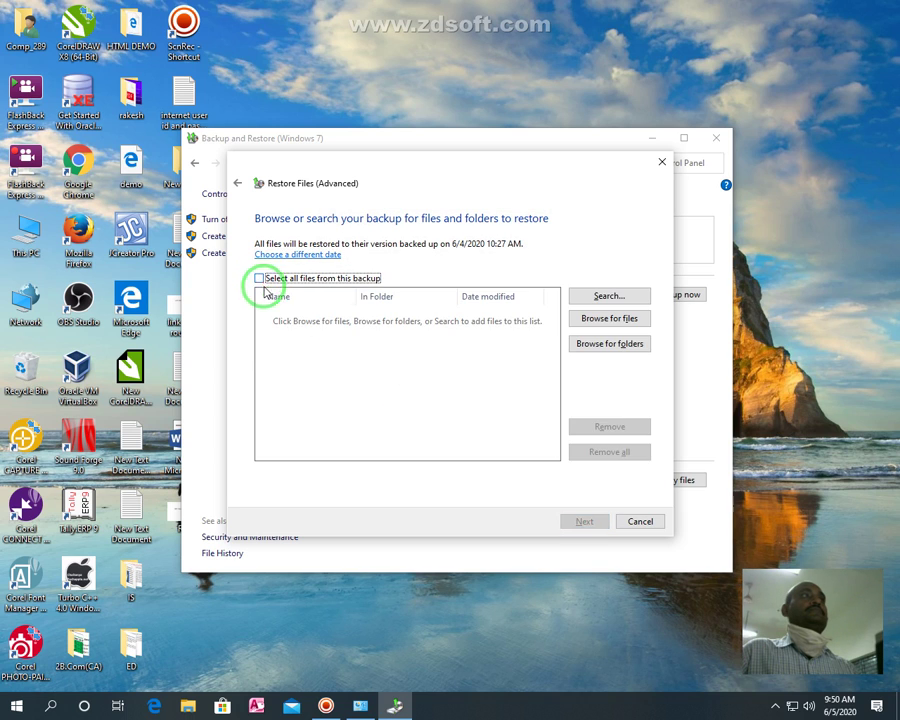
left_click(604, 344)
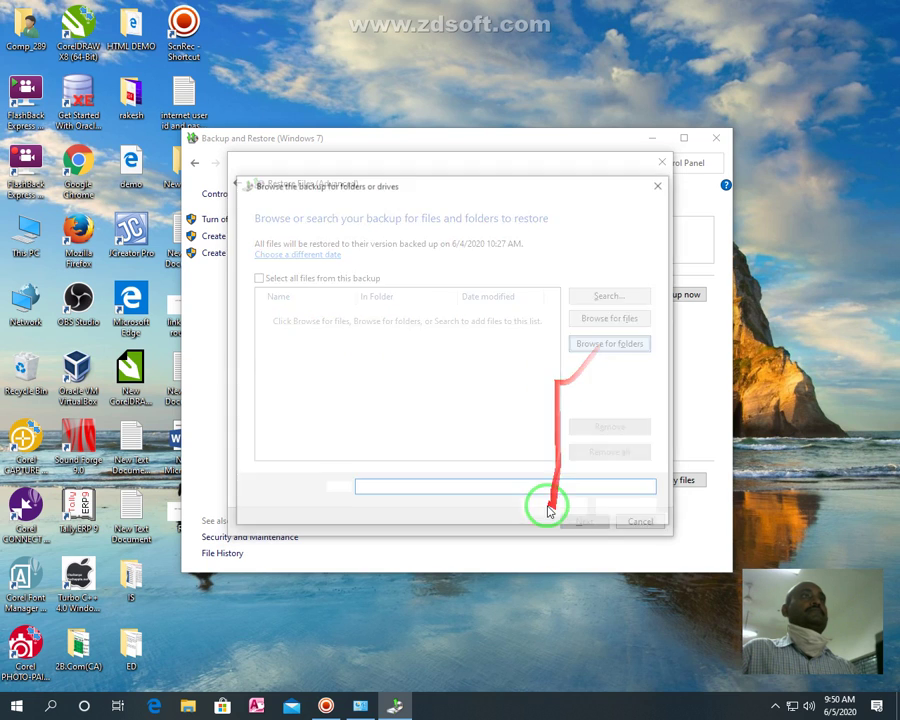
left_click(430, 295)
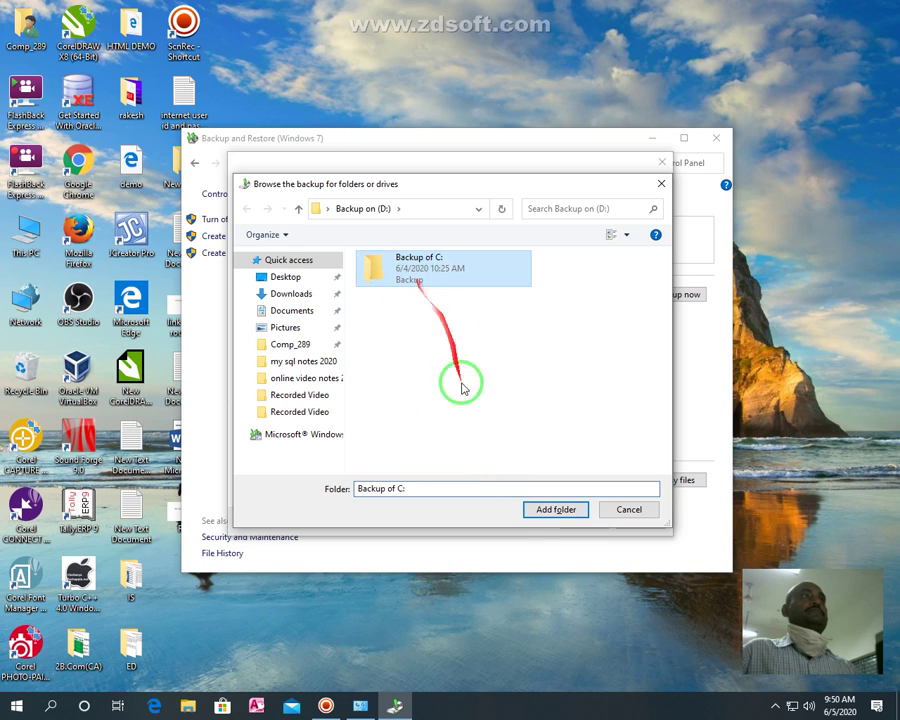
left_click(546, 509)
left_click(300, 317)
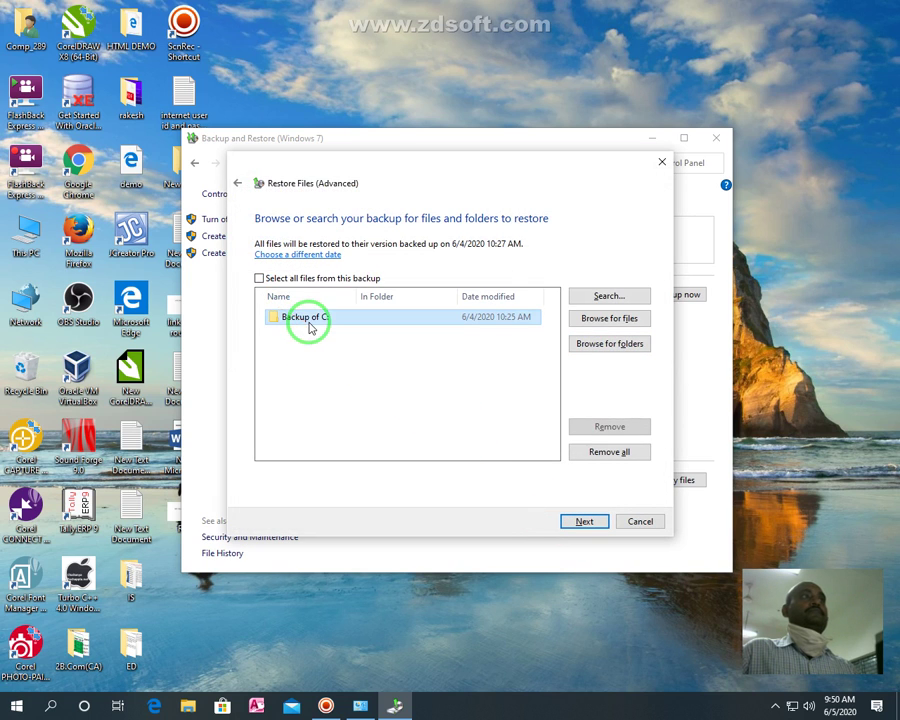
left_click(586, 522)
Restore the files in the original location using Copy and Replace for mpp.docx, finish, and close Backup and Restore
left_click(276, 241)
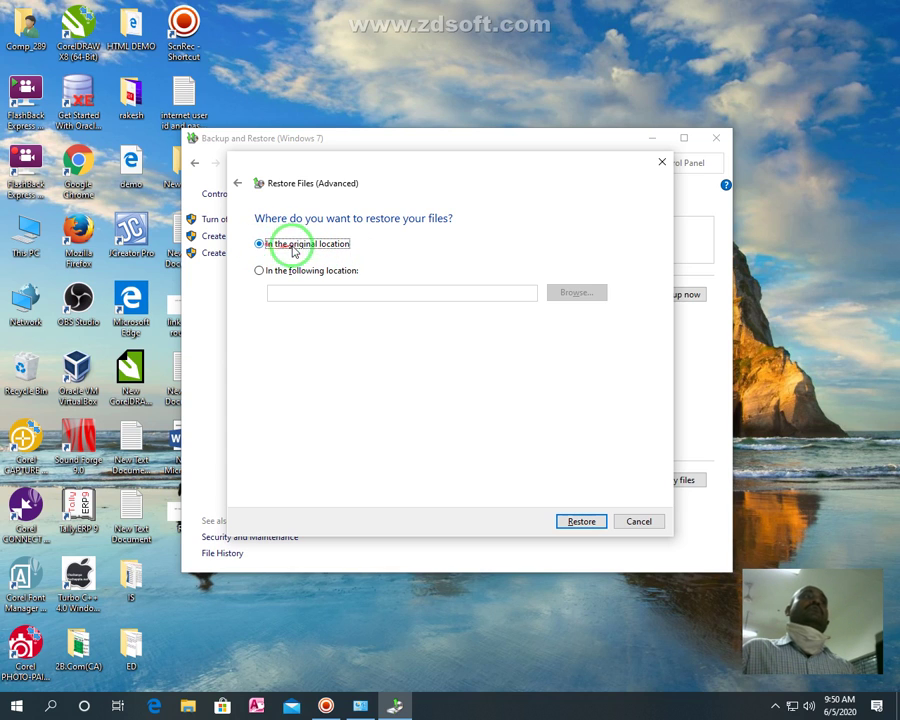
left_click(258, 270)
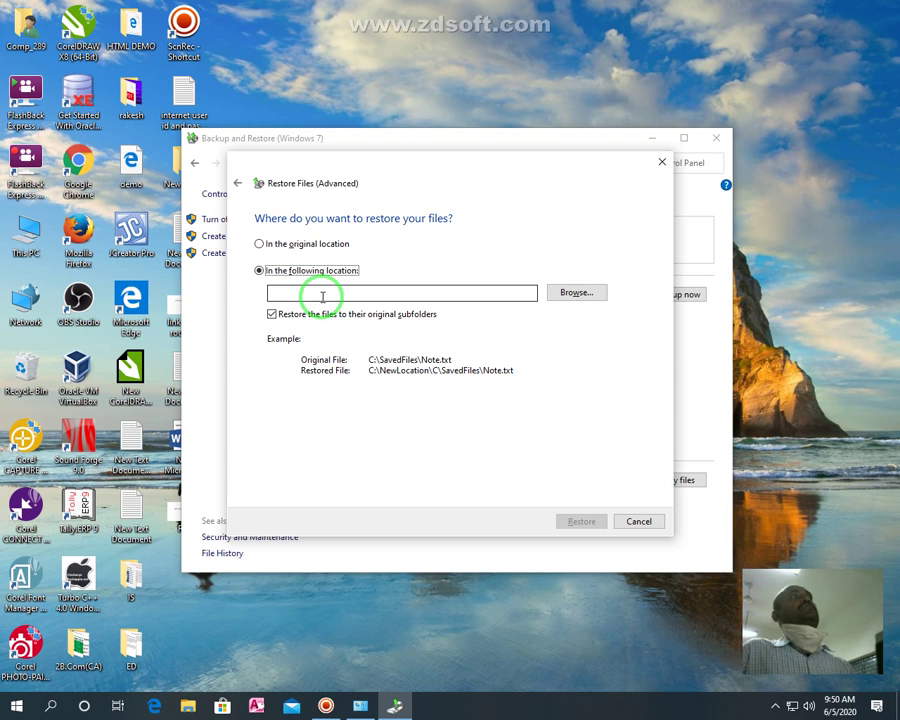
left_click(261, 245)
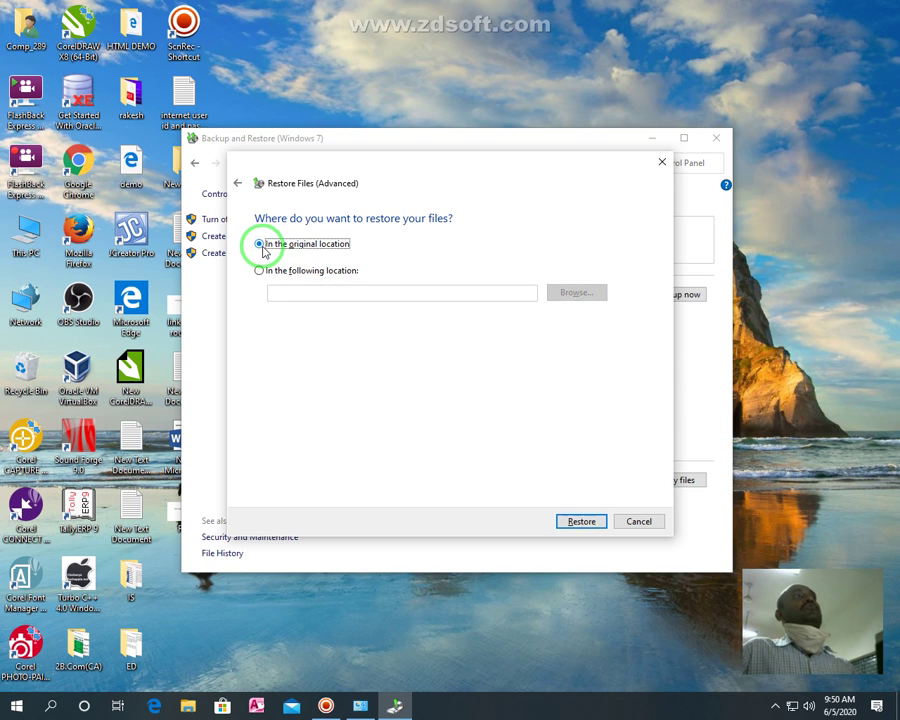
left_click(581, 520)
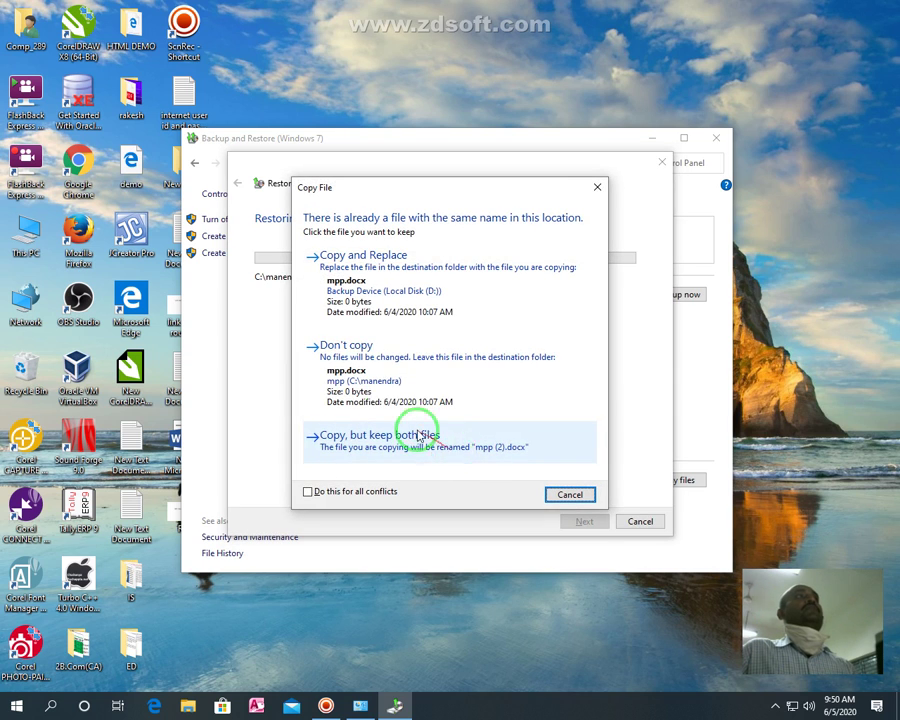
left_click(321, 262)
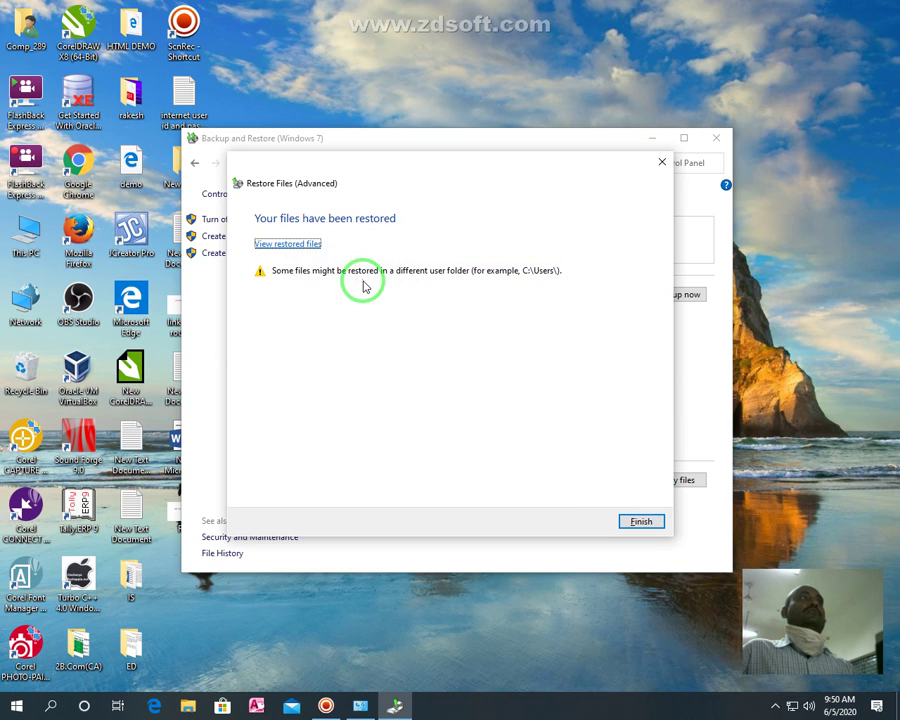
left_click(644, 521)
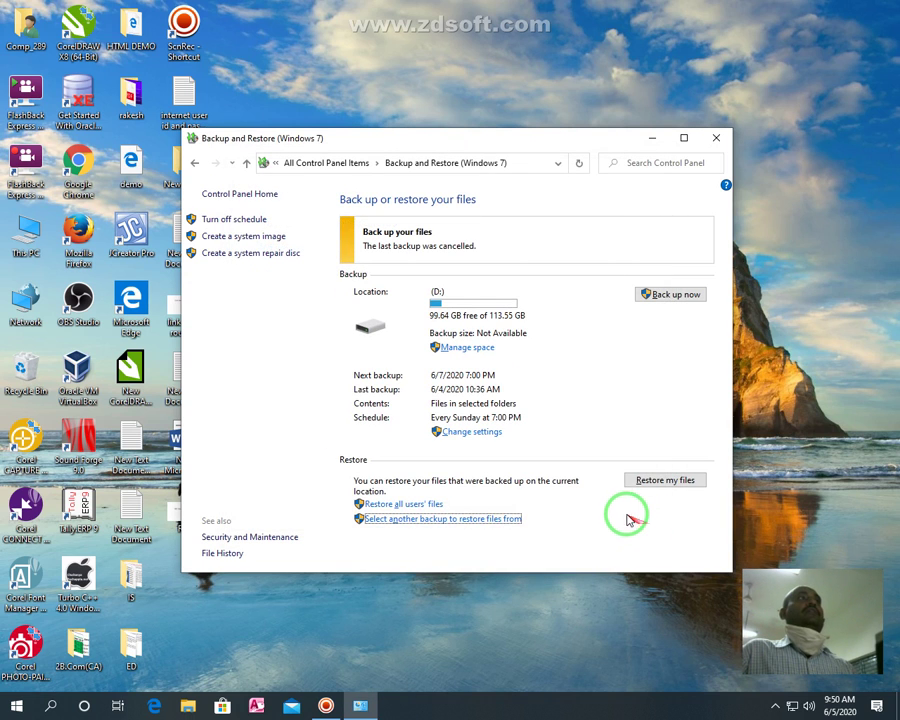
left_click(716, 138)
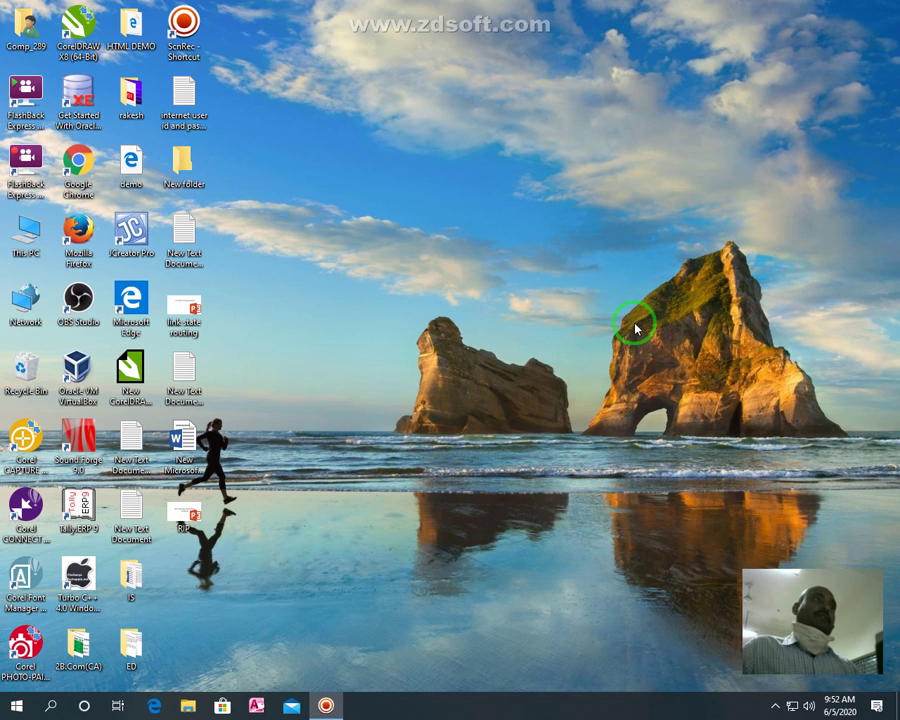
Search Windows for "systm", open System Configuration to view its General startup selection, and close it
left_click(46, 707)
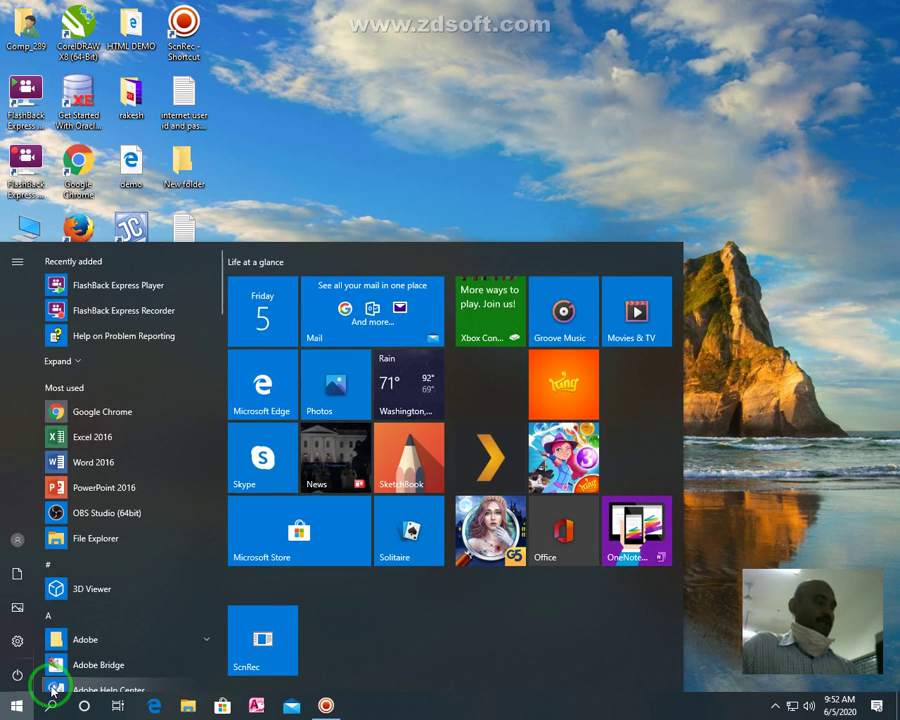
type("s")
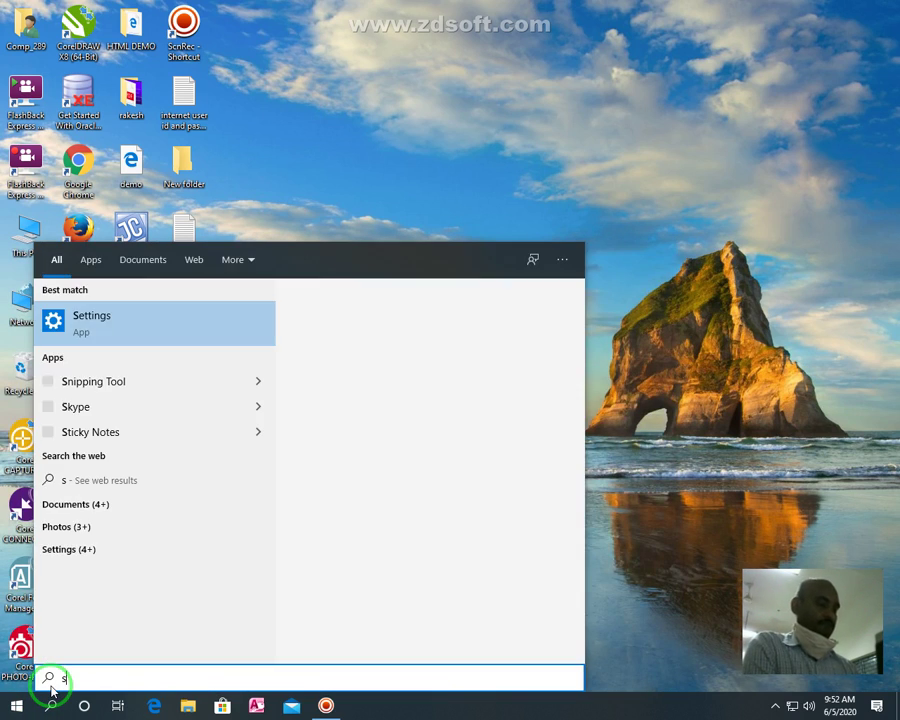
type("yst")
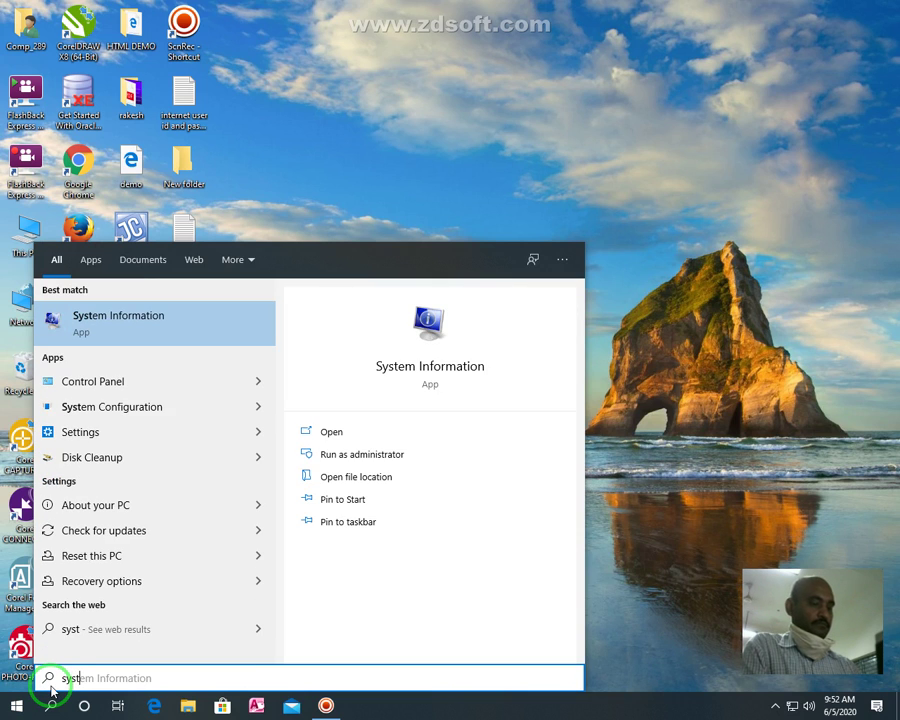
type("m")
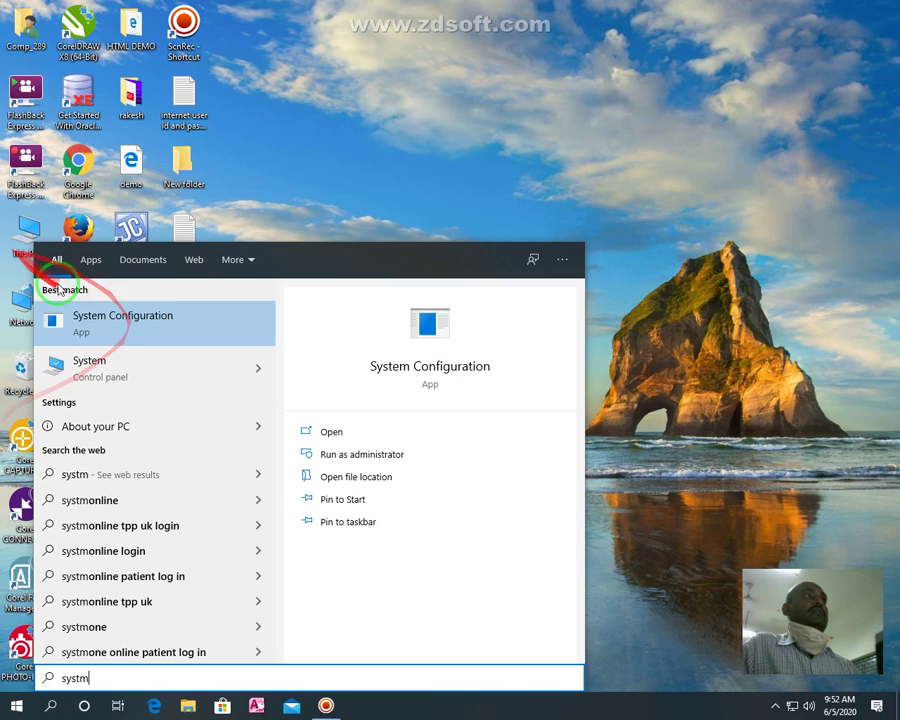
left_click(100, 317)
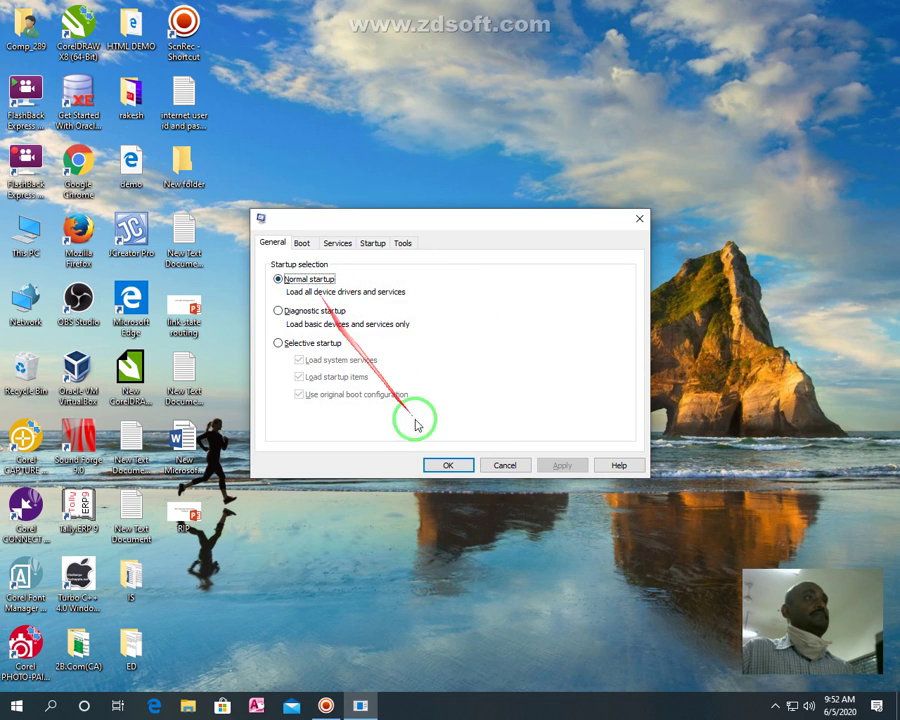
left_click(453, 466)
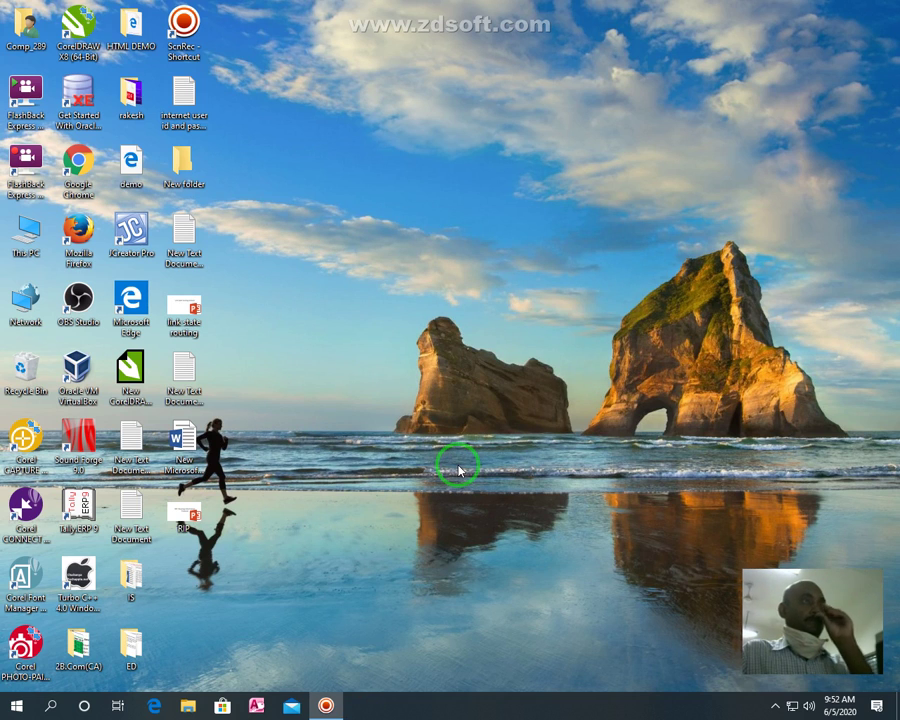
right_click(372, 378)
left_click(396, 422)
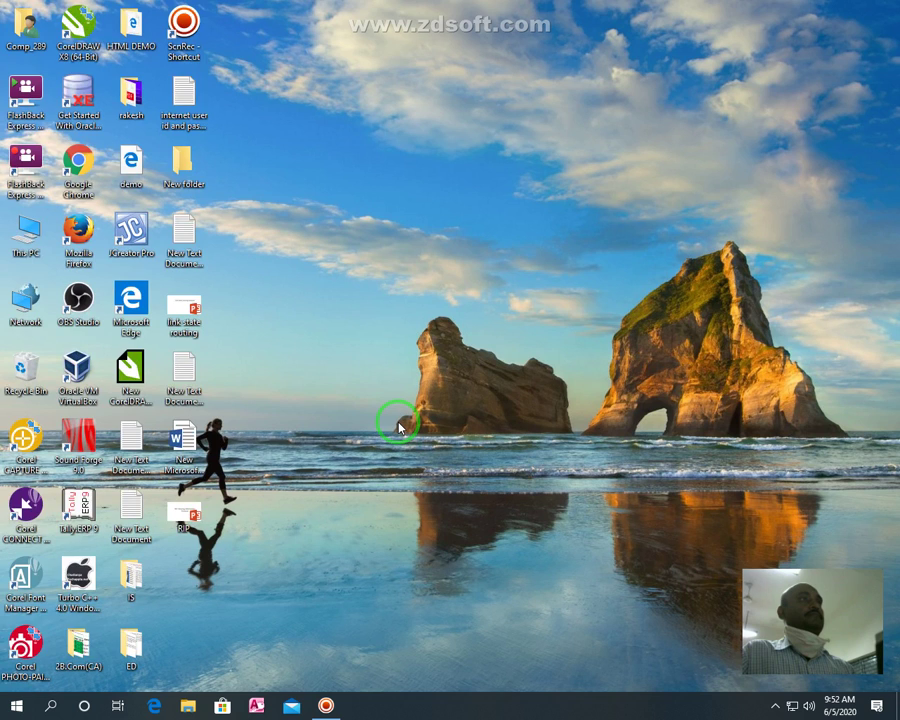
Reopen System Configuration from a Windows search, look over the startup options, and close the dialog
left_click(20, 705)
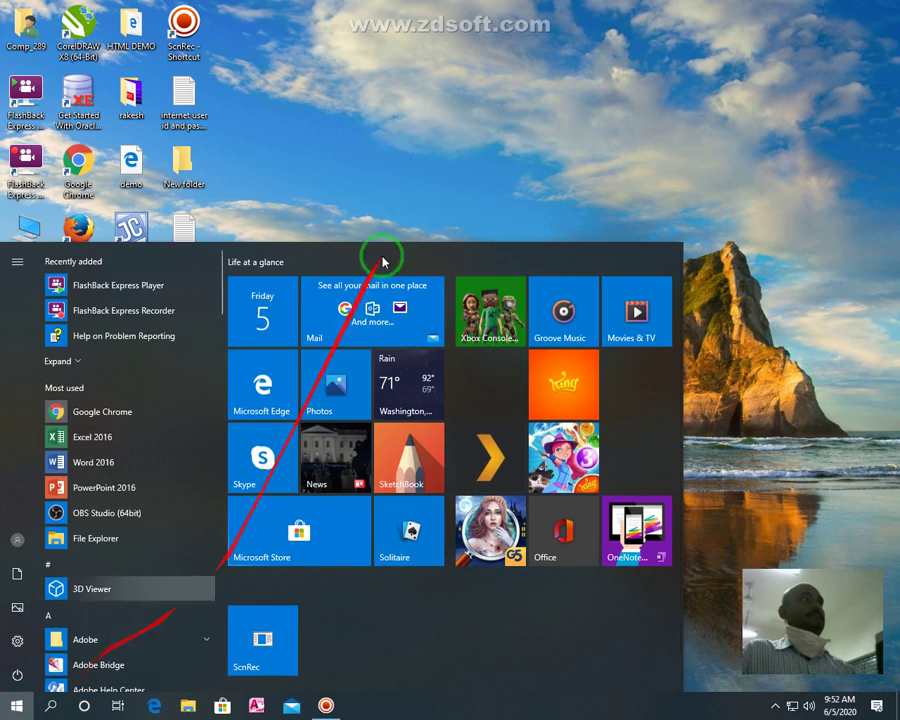
left_click(392, 115)
left_click(18, 707)
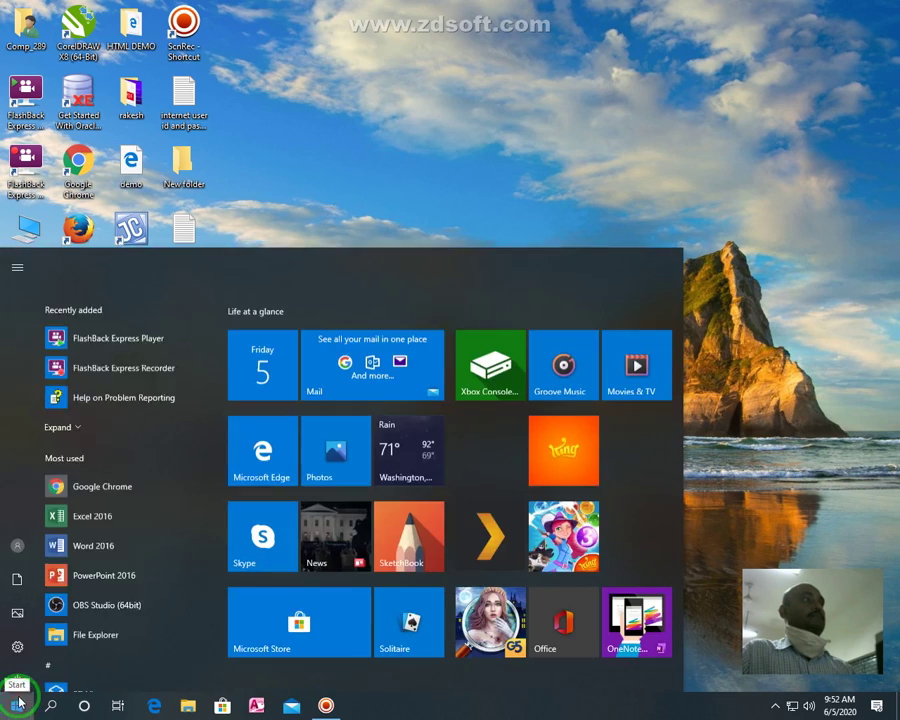
mouse_move(10, 680)
type("s")
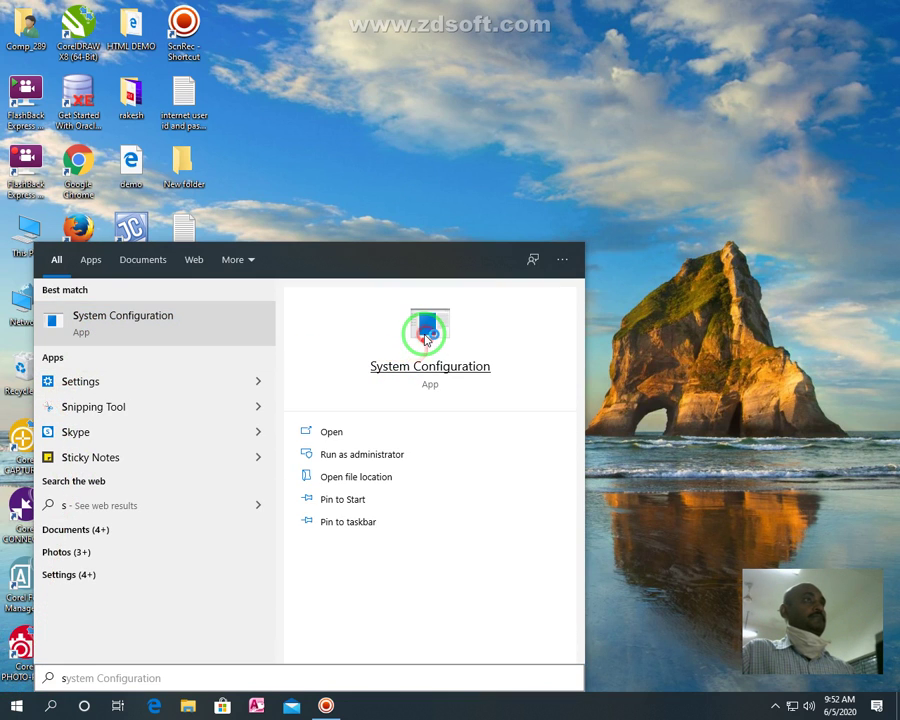
left_click(421, 328)
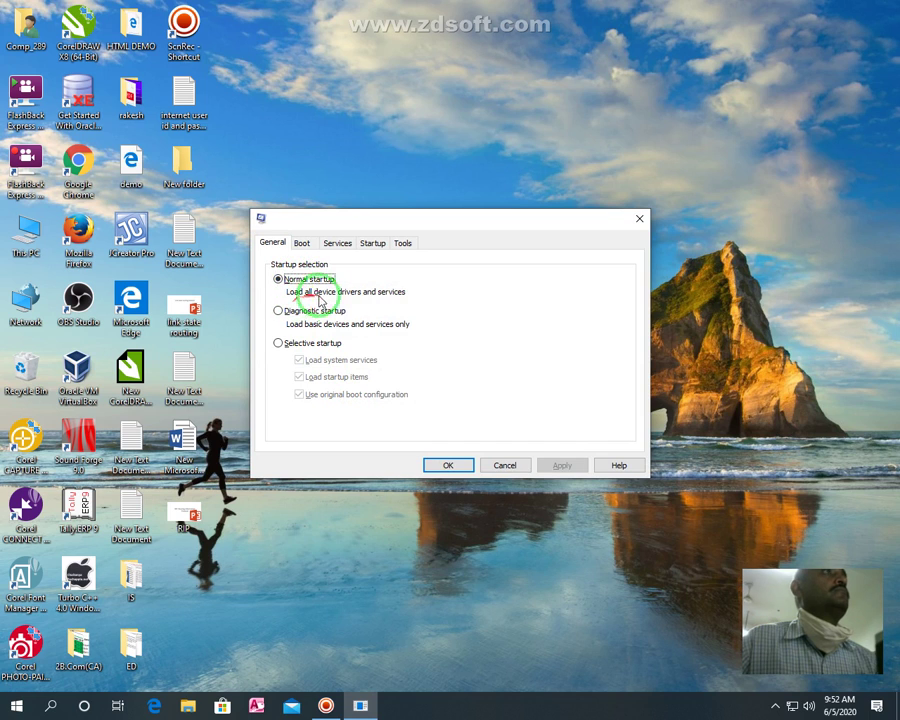
left_click(326, 706)
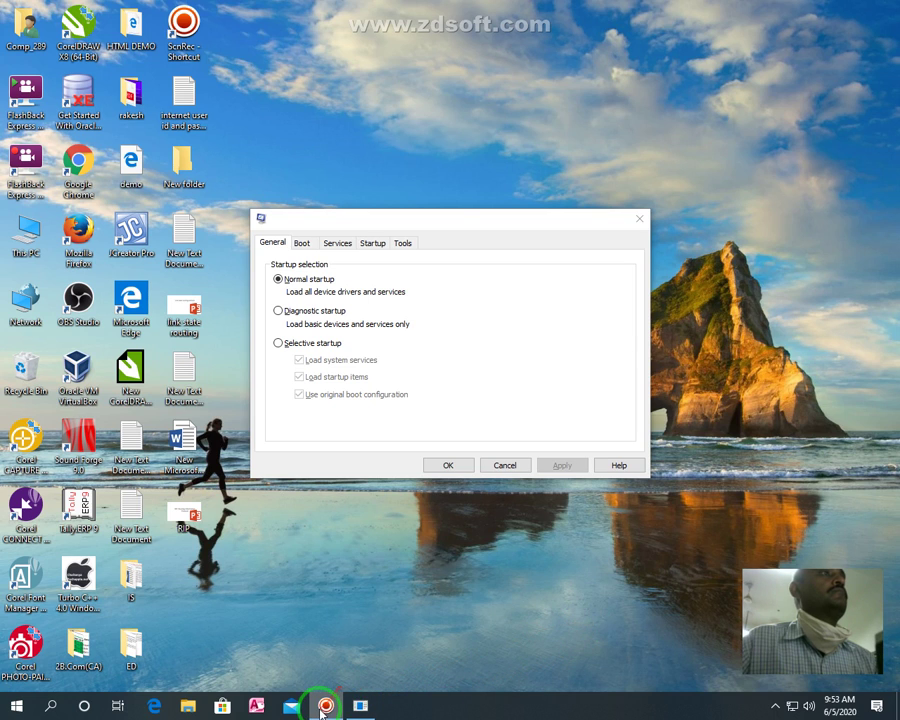
left_click(448, 466)
right_click(328, 707)
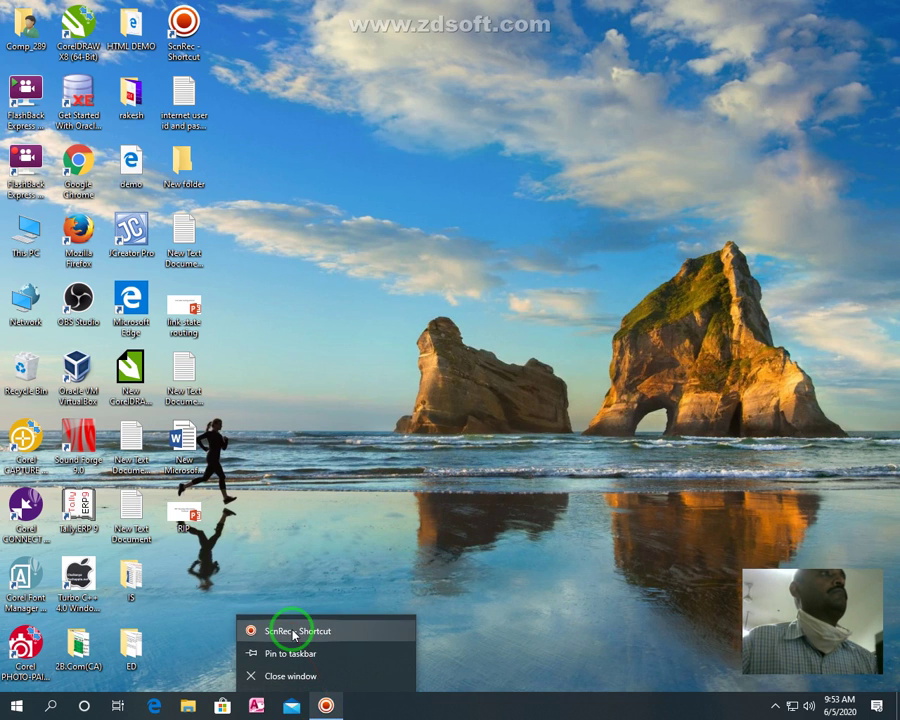
left_click(543, 628)
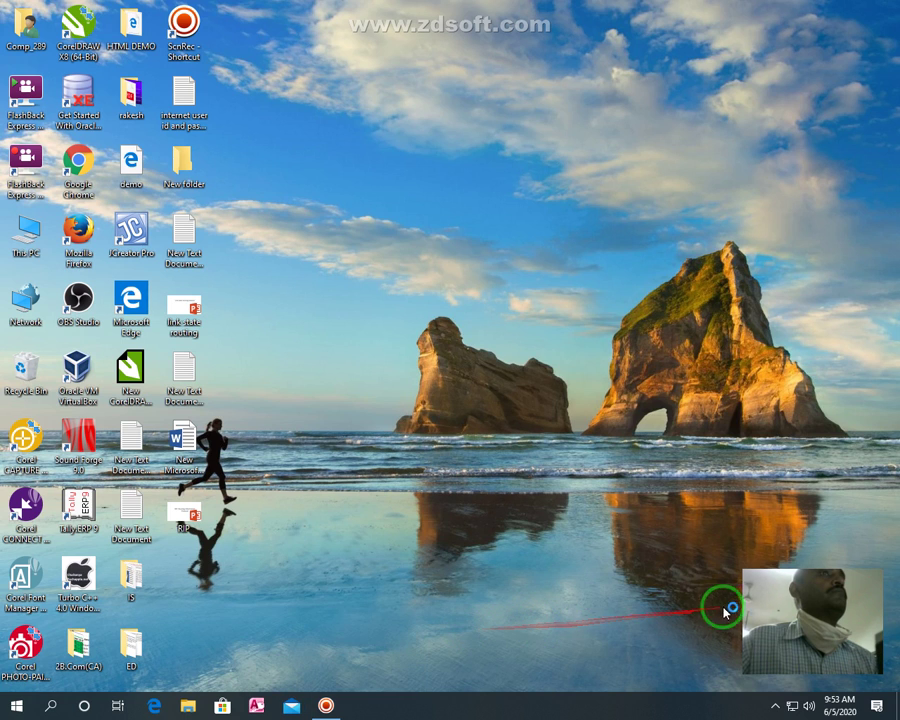
mouse_move(760, 600)
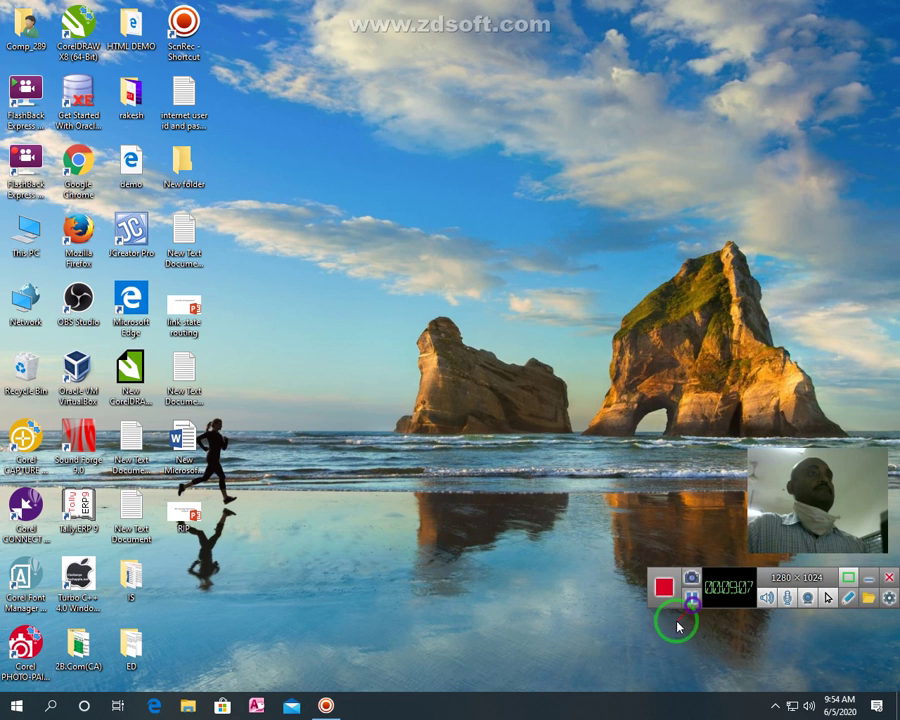
Search Windows for "sy", run System Configuration as administrator, and cancel the dialog
left_click(14, 704)
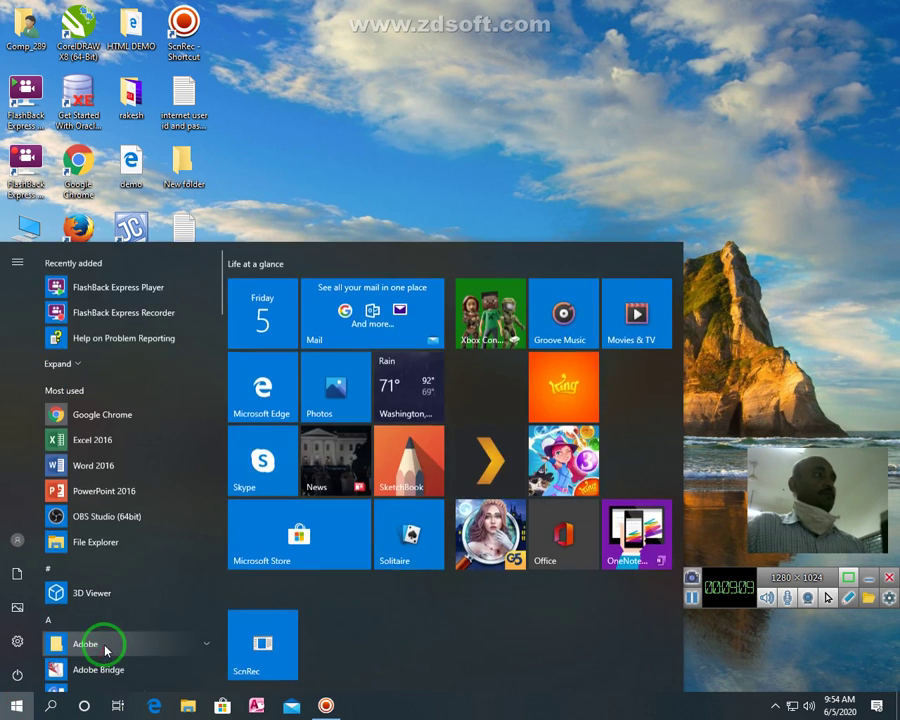
type("sy")
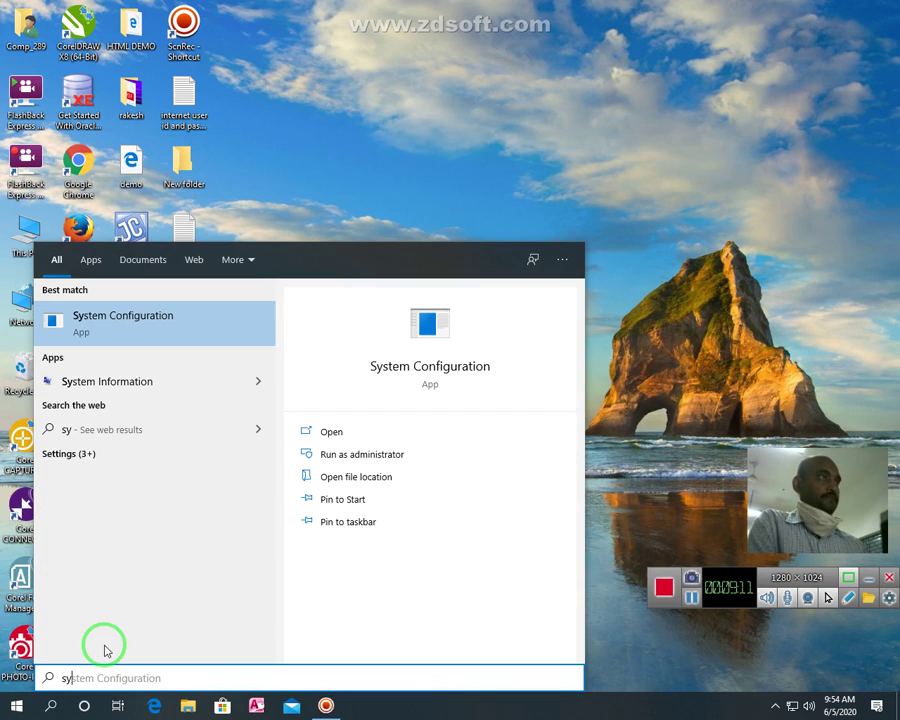
right_click(136, 312)
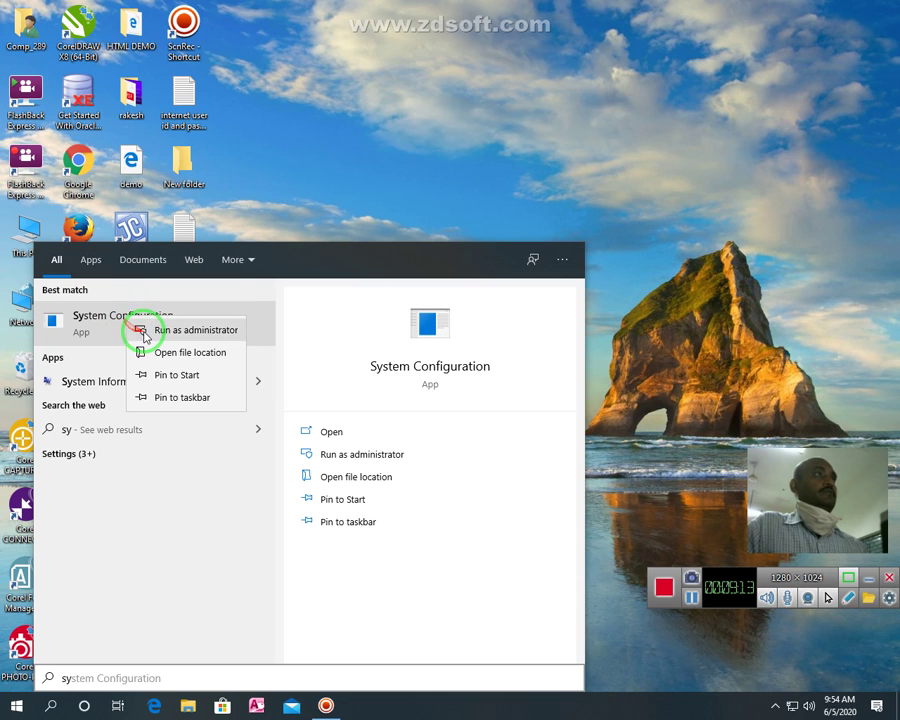
left_click(135, 328)
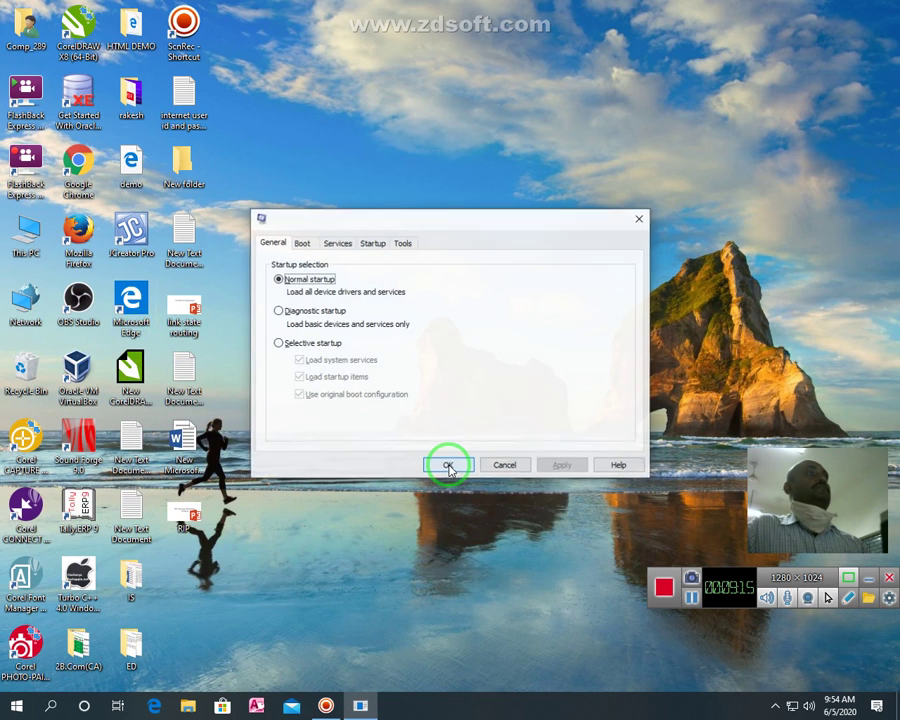
left_click(502, 466)
Examine the System Summary in System Information from the operating system entries down to the Hyper-V entries
left_click(690, 596)
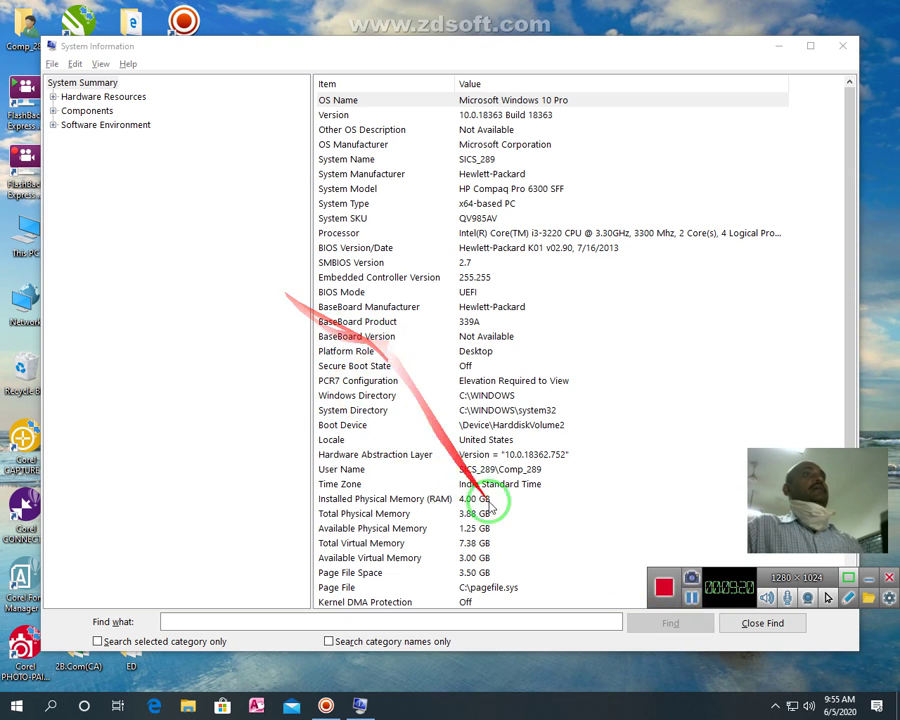
left_click(867, 579)
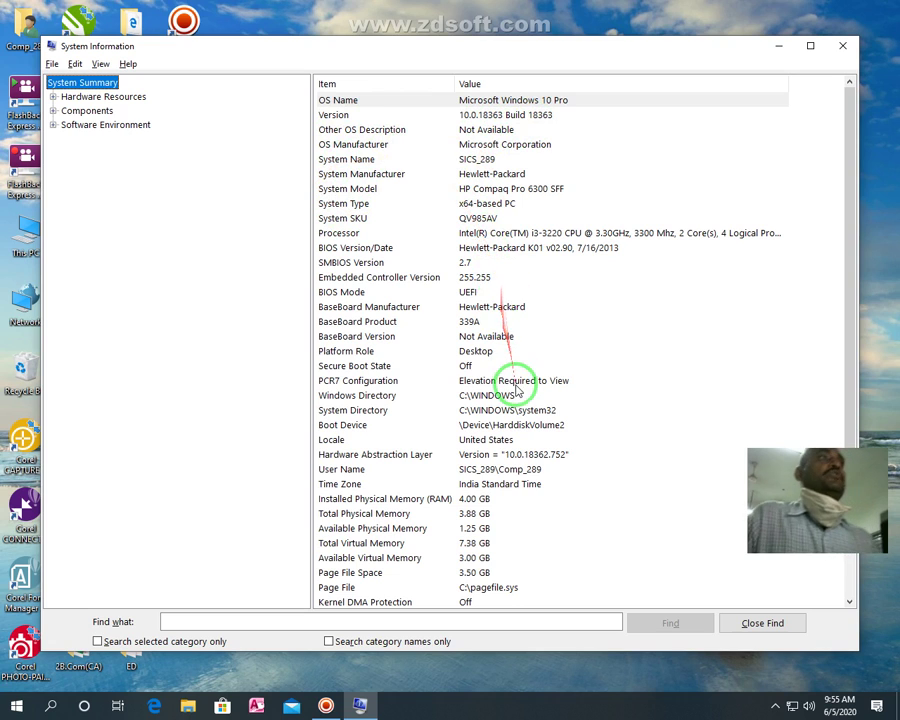
scroll(517, 390, "down", 3)
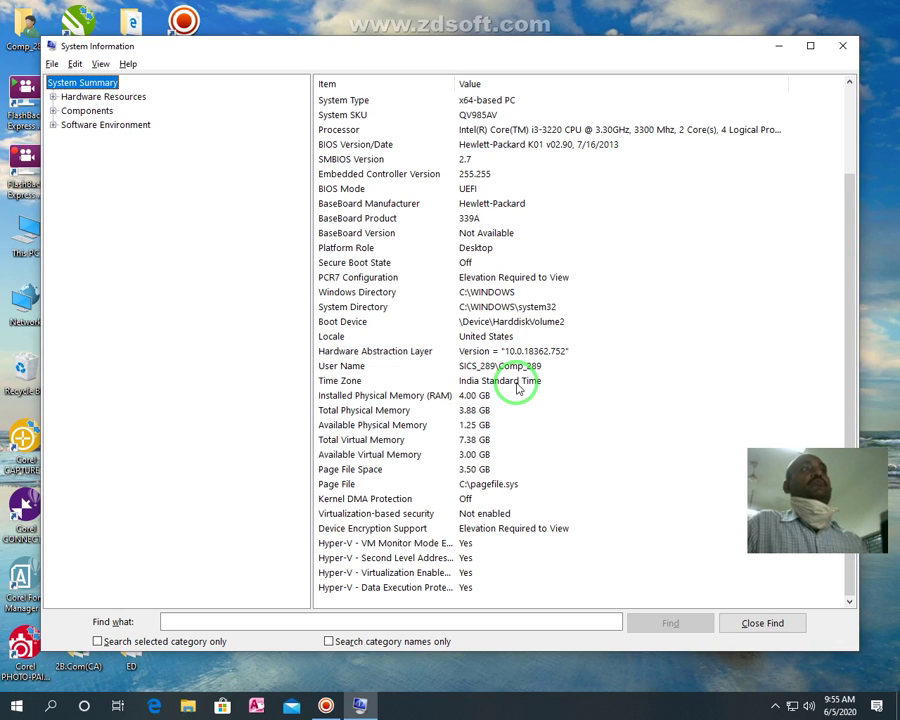
scroll(508, 386, "up", 3)
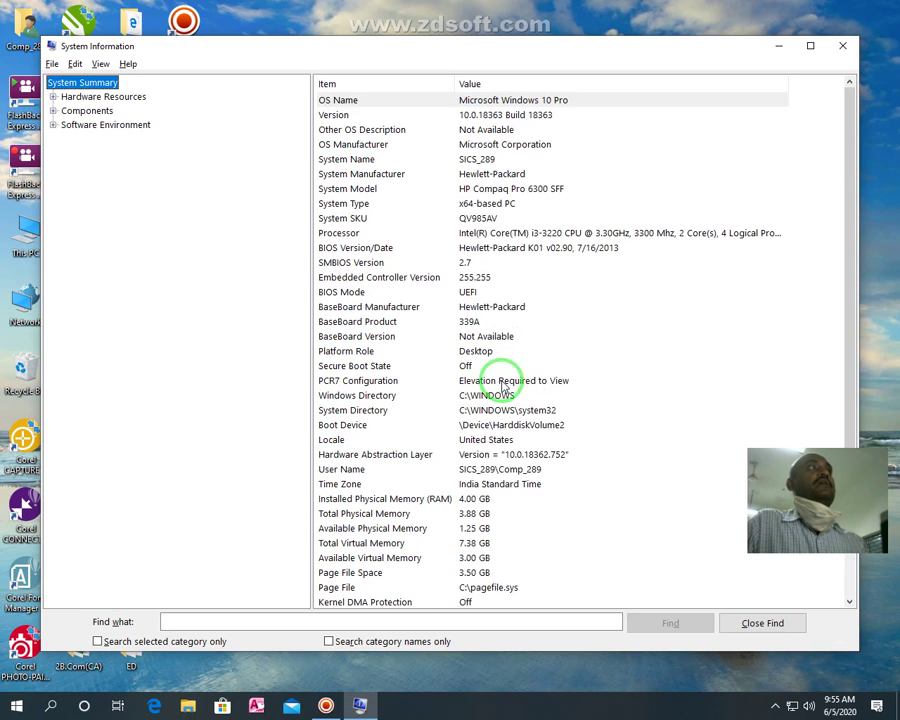
Expand Hardware Resources and view its Conflicts/Sharing, DMA, Forced Hardware, I/O, IRQs and Memory categories
left_click(52, 97)
left_click(84, 114)
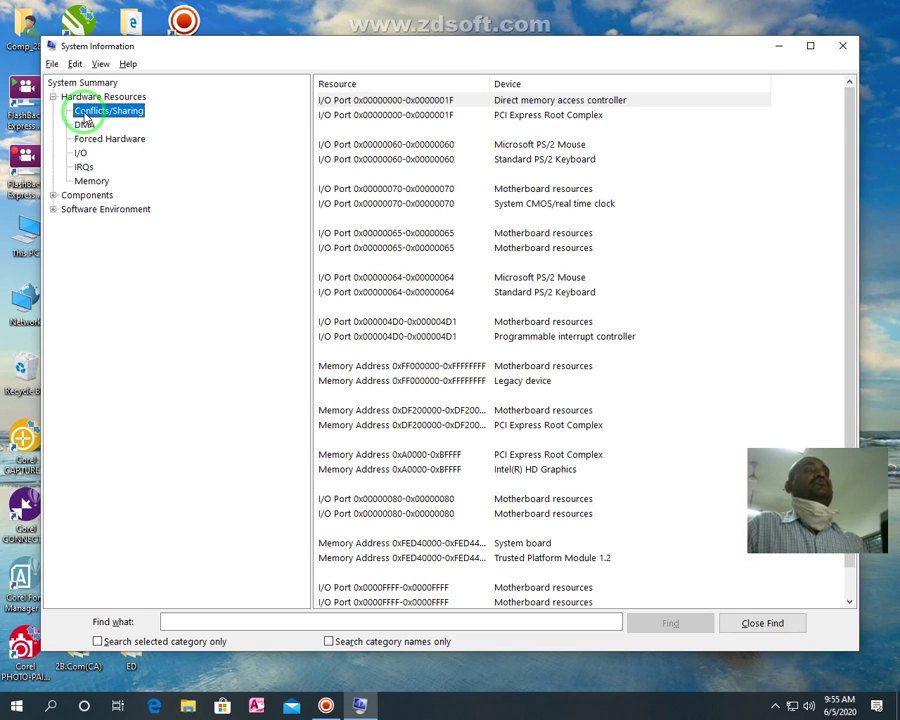
left_click(84, 124)
left_click(87, 140)
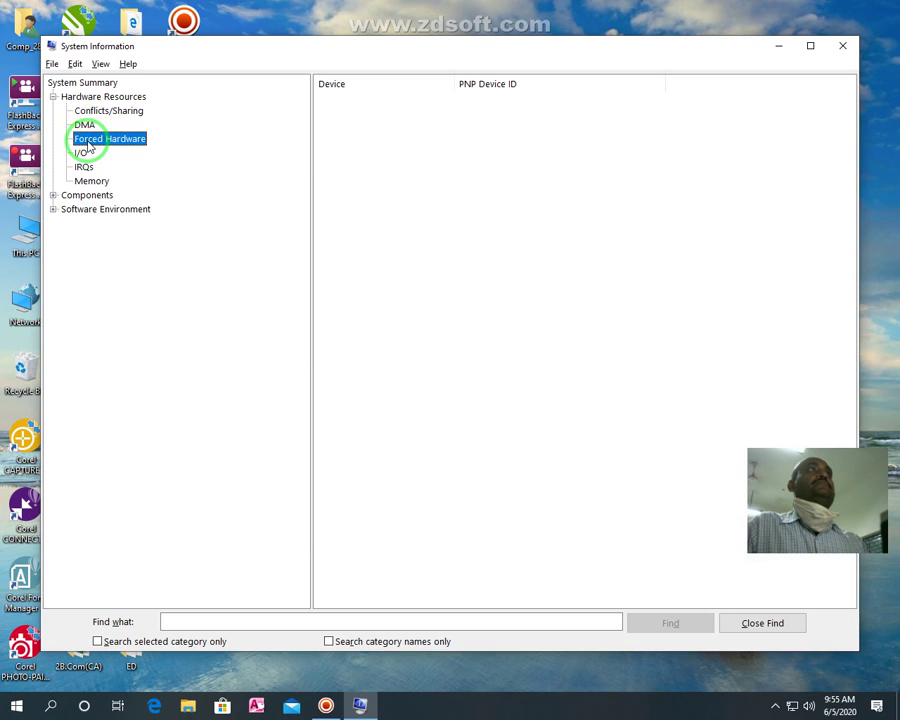
left_click(81, 153)
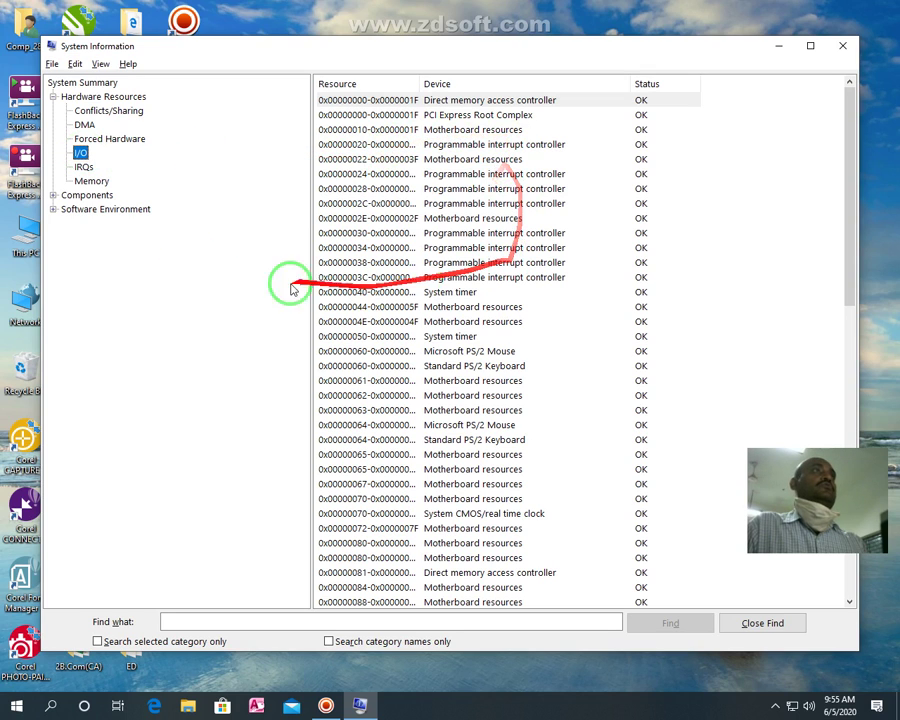
left_click(84, 166)
left_click(82, 178)
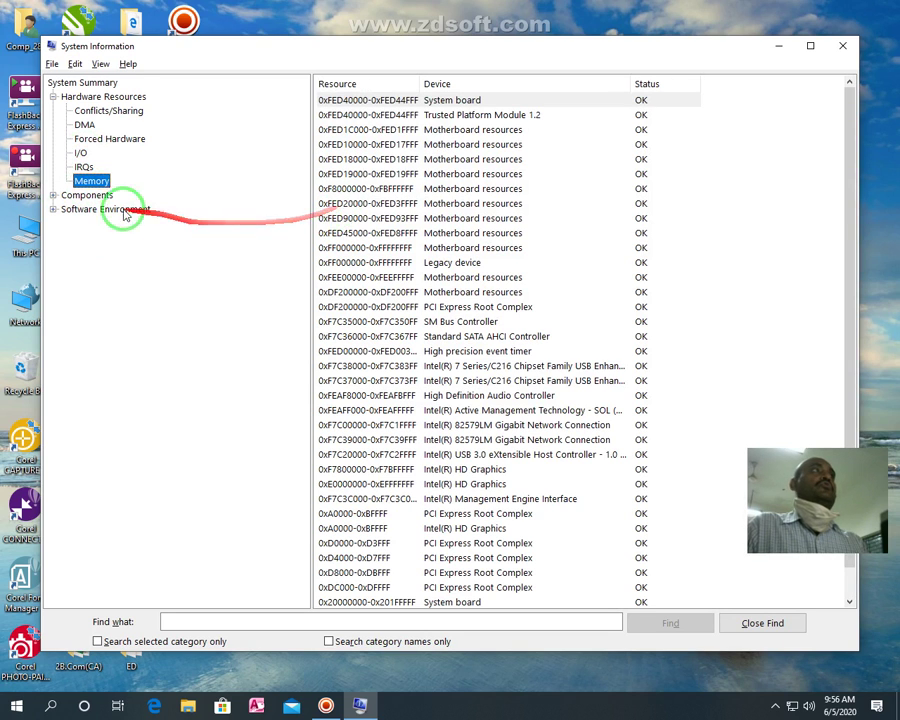
Expand Components and view the Multimedia, CD-ROM, Sound Device, Display and Infrared categories
left_click(53, 195)
left_click(95, 209)
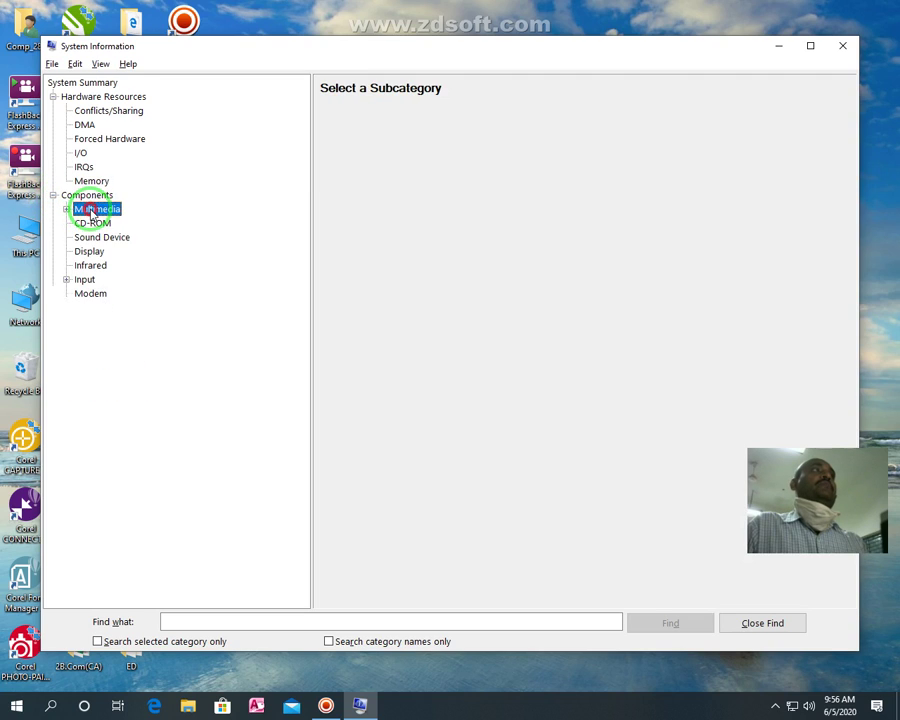
left_click(92, 223)
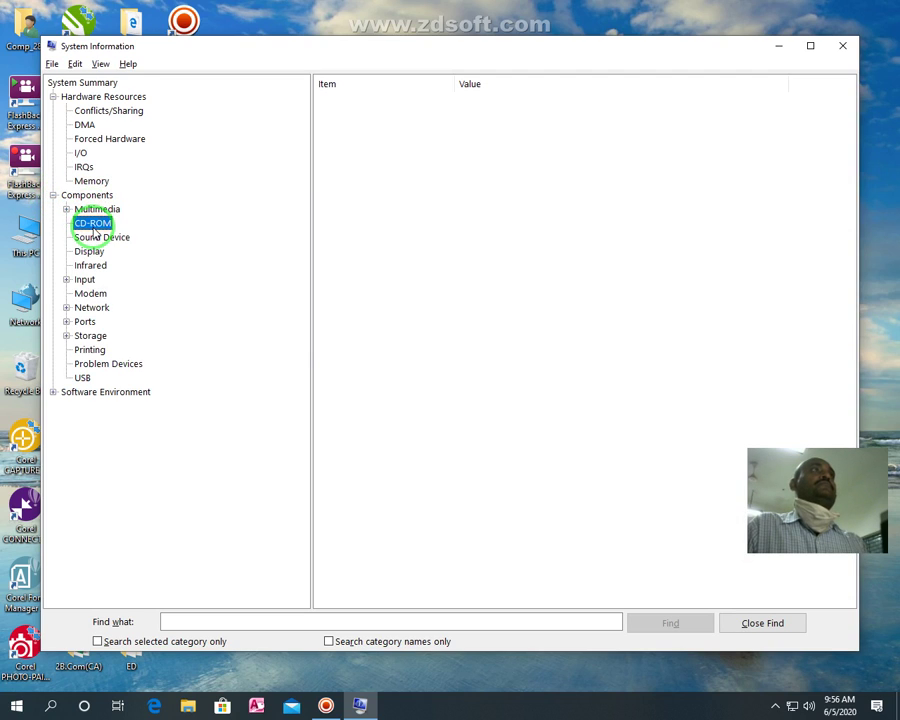
left_click(92, 238)
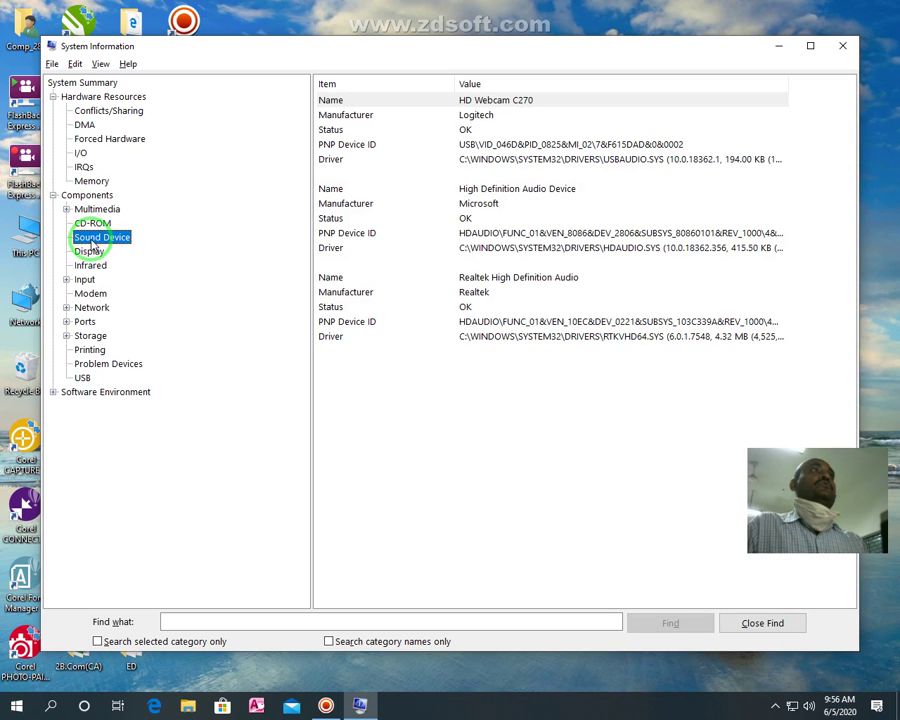
left_click(90, 252)
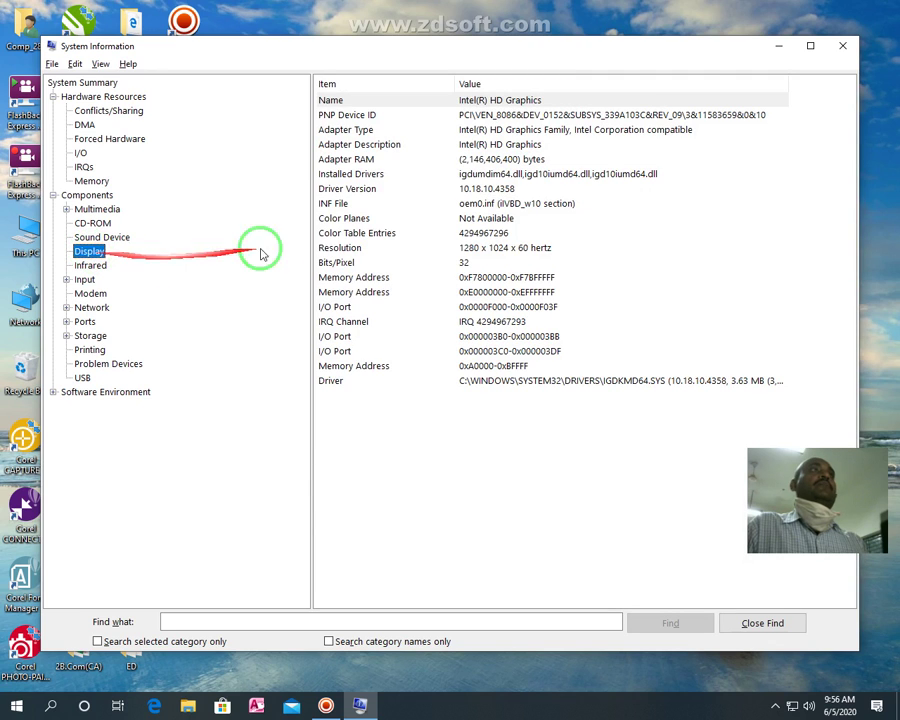
left_click(92, 266)
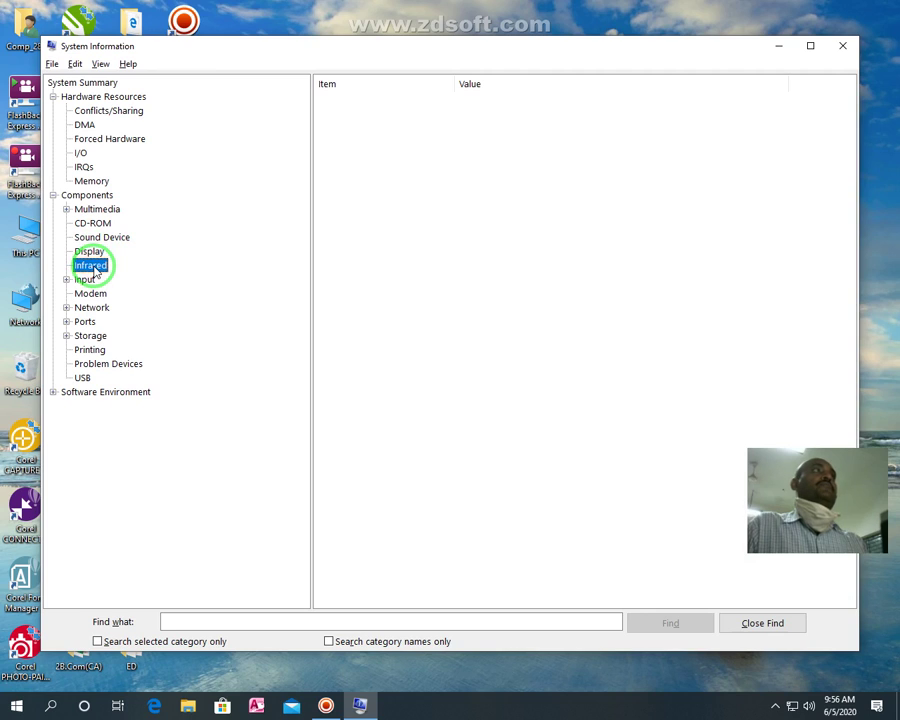
Expand Input under Components to view the Keyboard and Pointing Device details, and check the Modem category
left_click(66, 280)
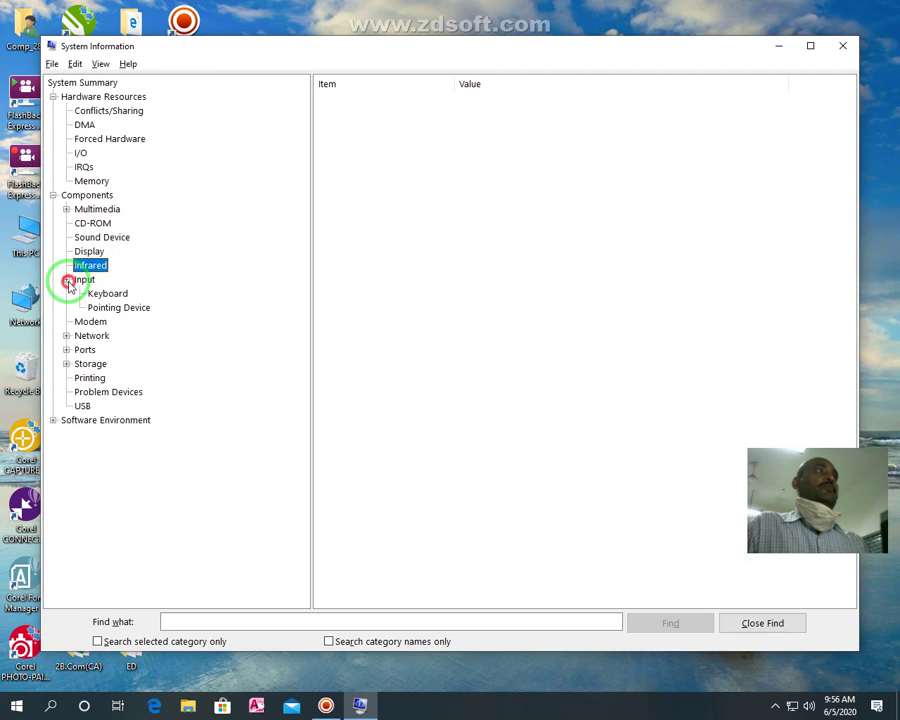
left_click(110, 294)
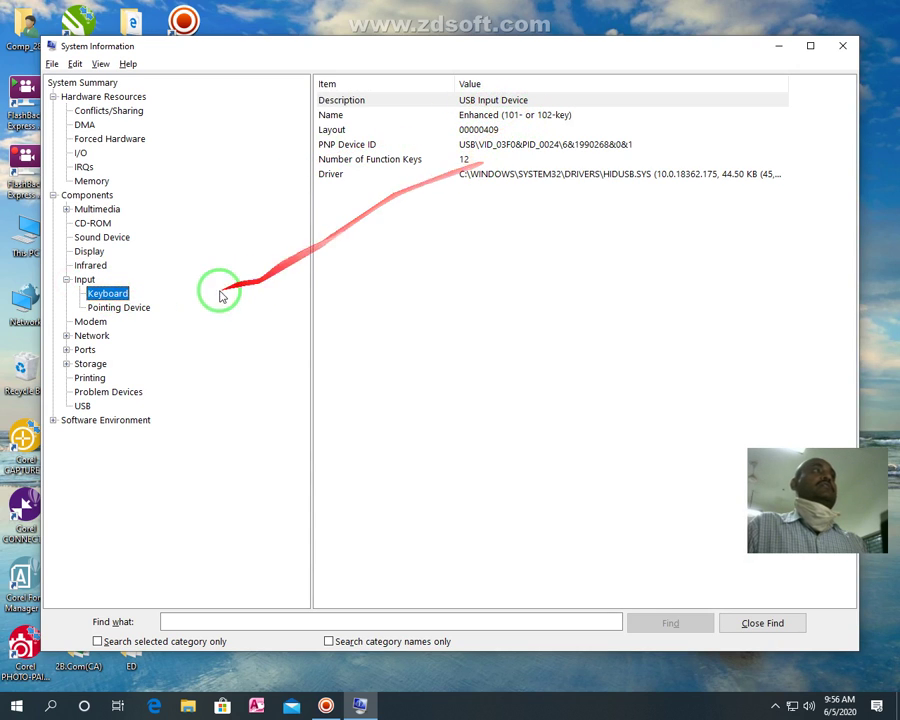
left_click(106, 308)
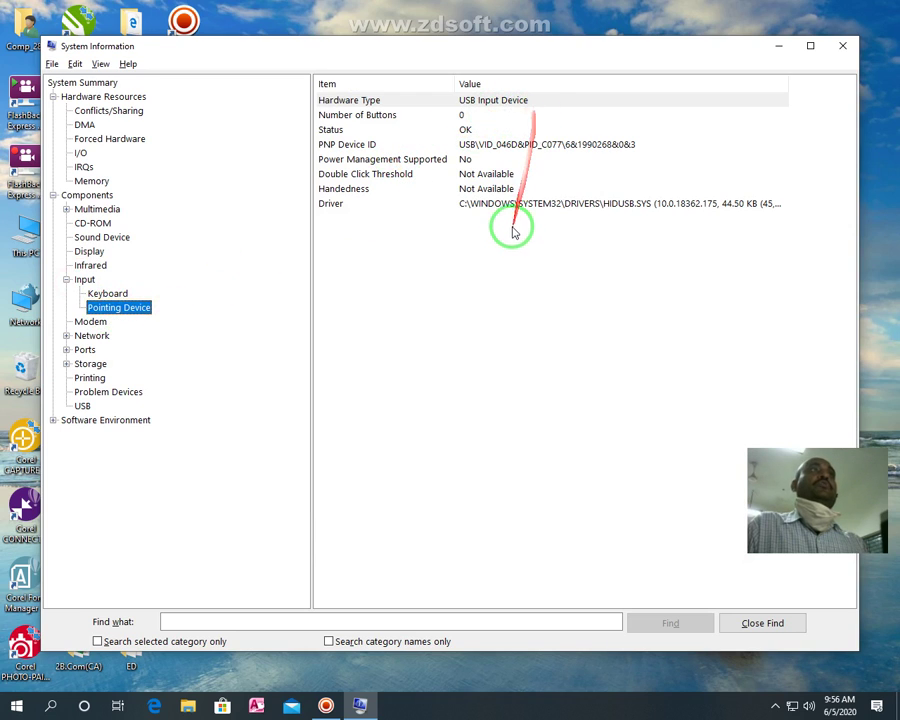
left_click(88, 321)
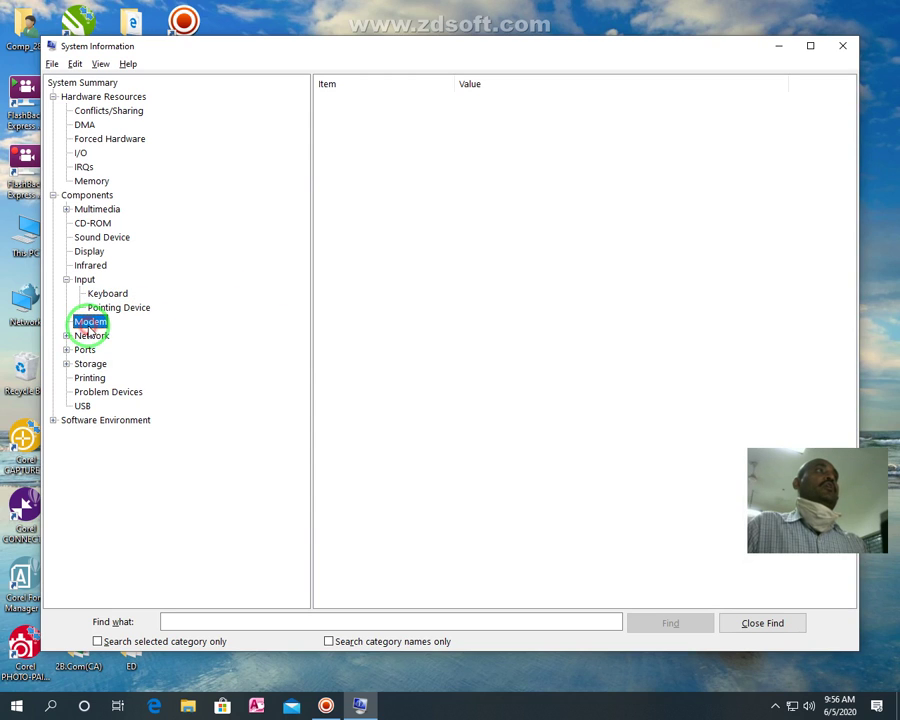
Expand Network under Components and view the Adapter, Protocol and WinSock categories
left_click(67, 335)
left_click(100, 349)
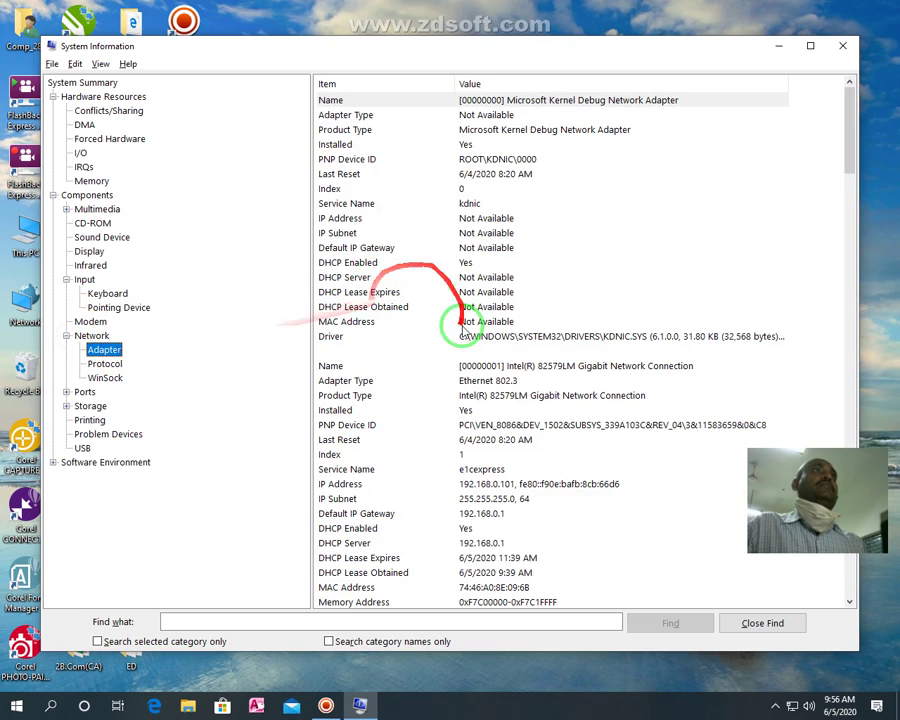
left_click(98, 364)
left_click(104, 377)
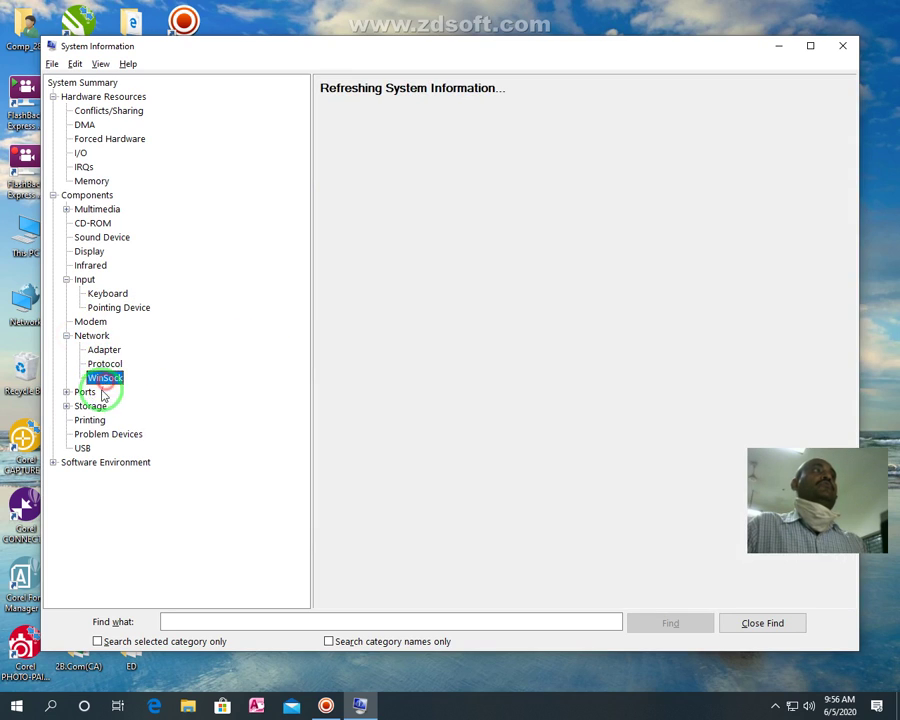
Expand Ports under Components and view the Serial and Parallel port details
left_click(67, 392)
left_click(99, 406)
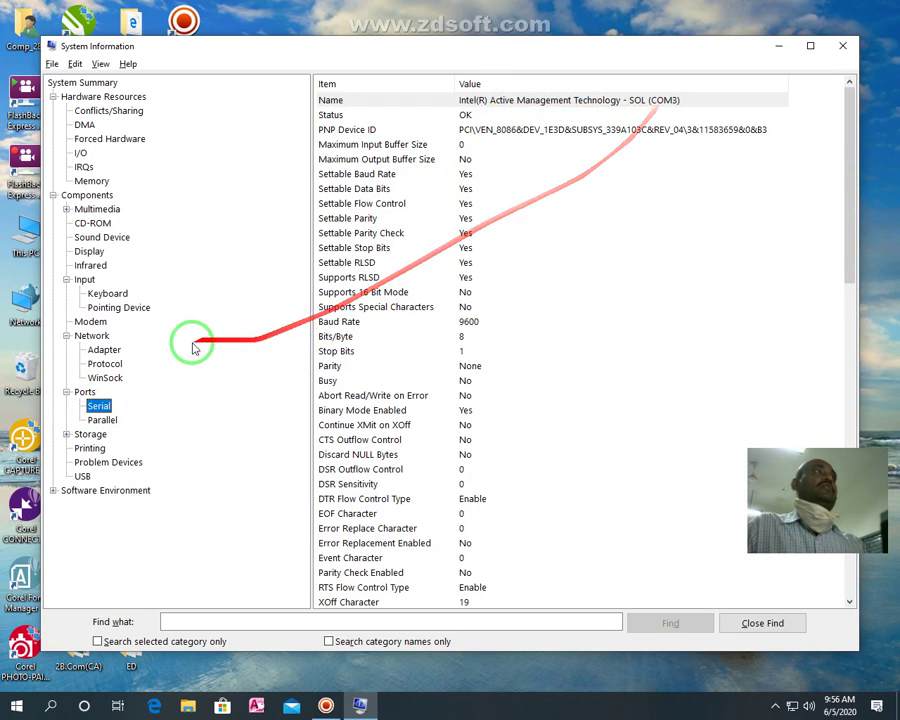
left_click(100, 420)
Expand Storage under Components and view the Drives, Disks, SCSI and IDE details
left_click(66, 434)
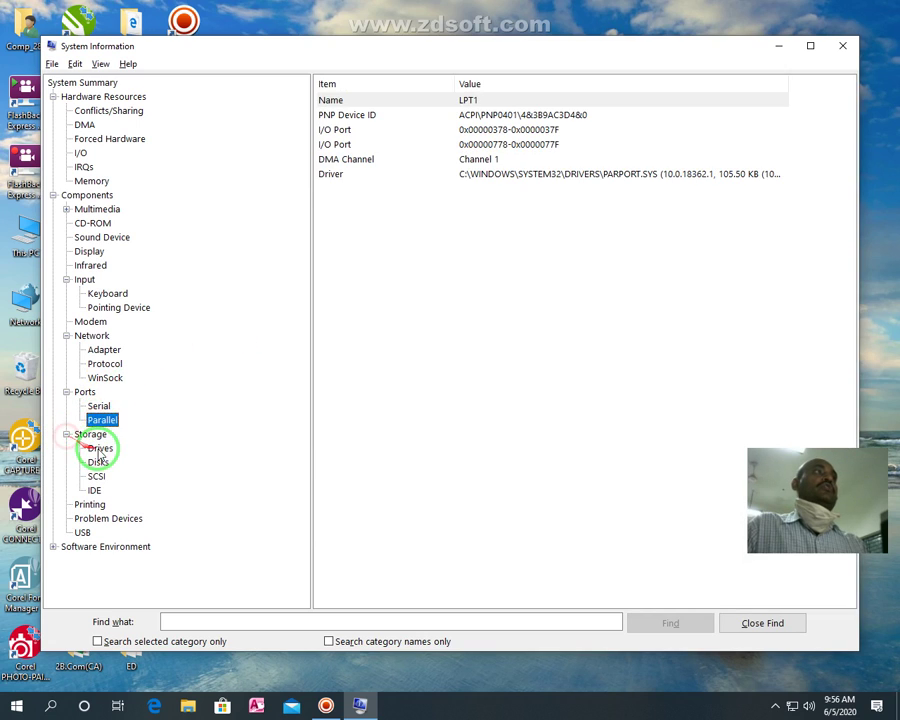
left_click(98, 448)
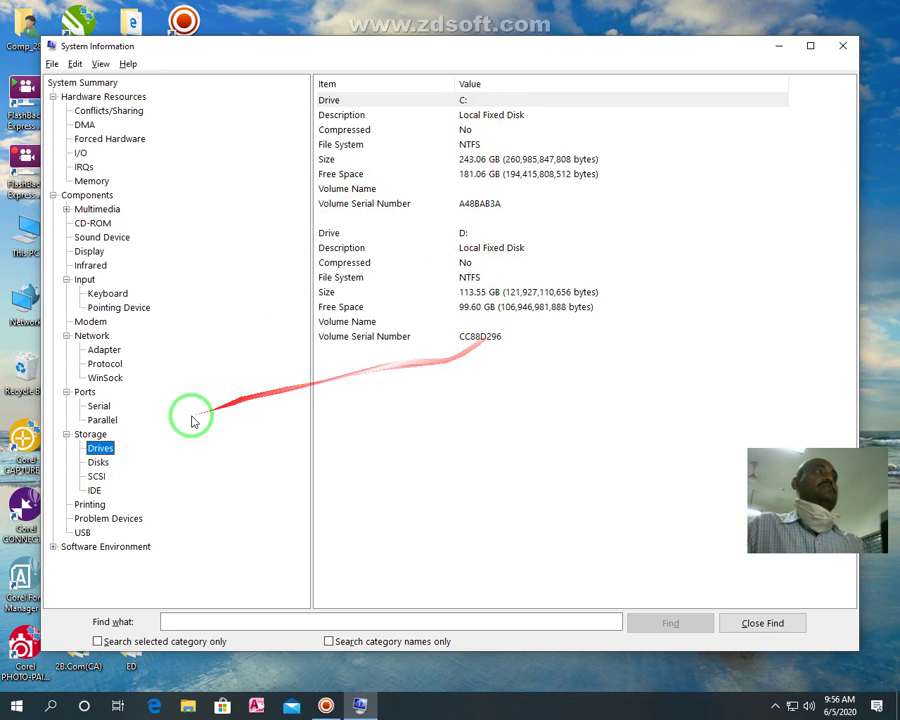
left_click(104, 463)
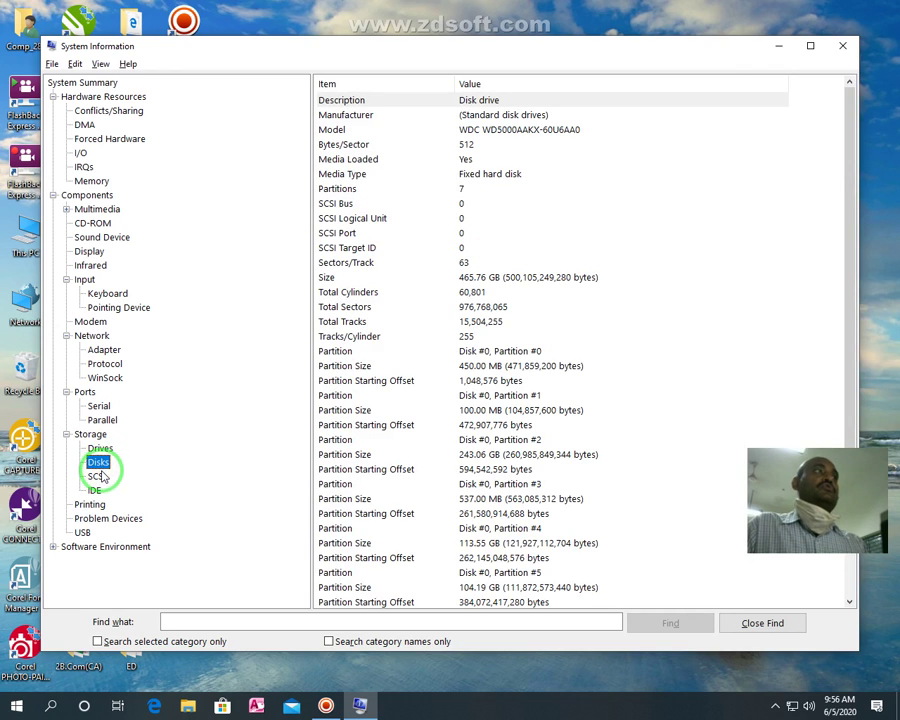
left_click(96, 478)
left_click(95, 490)
View the Printing, USB and Problem Devices categories under Components
left_click(89, 504)
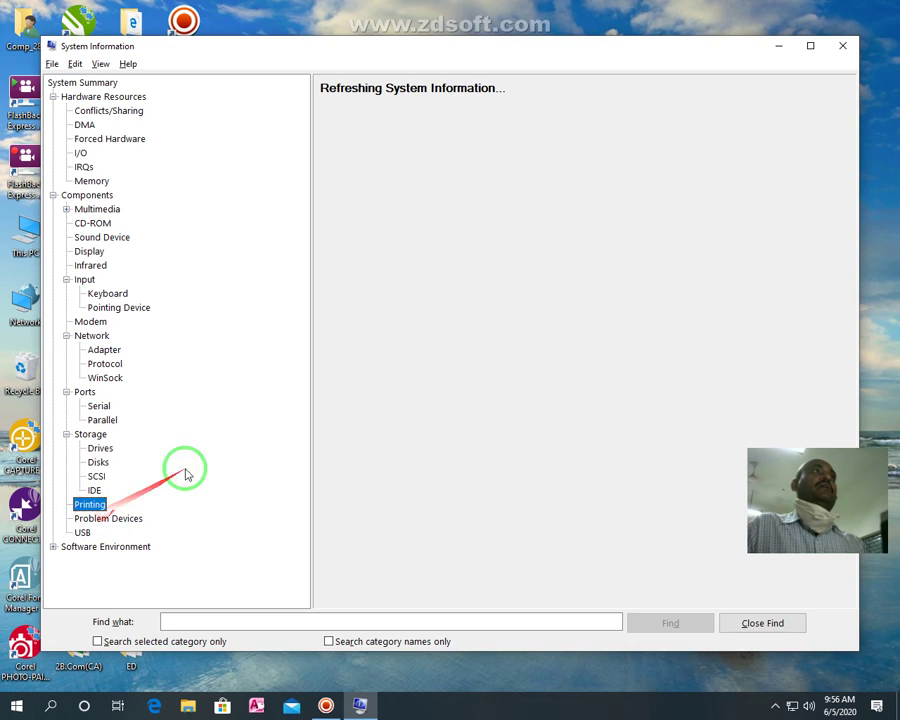
left_click(82, 535)
left_click(89, 520)
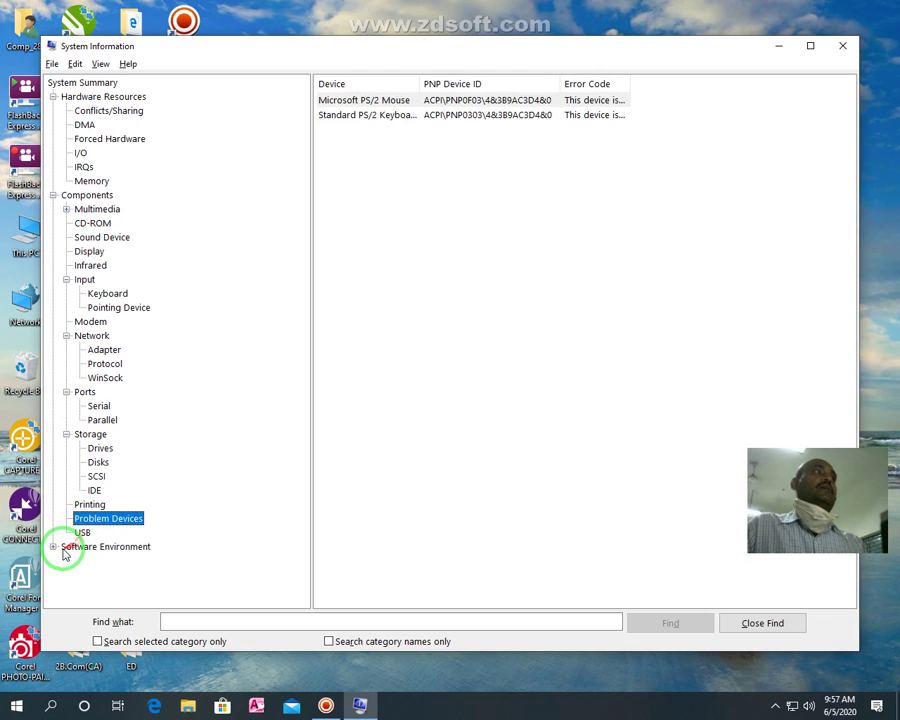
Expand Software Environment and view categories including System Drivers, Environment Variables, Print Jobs, Network Connections and Program Groups
left_click(55, 546)
left_click(96, 449)
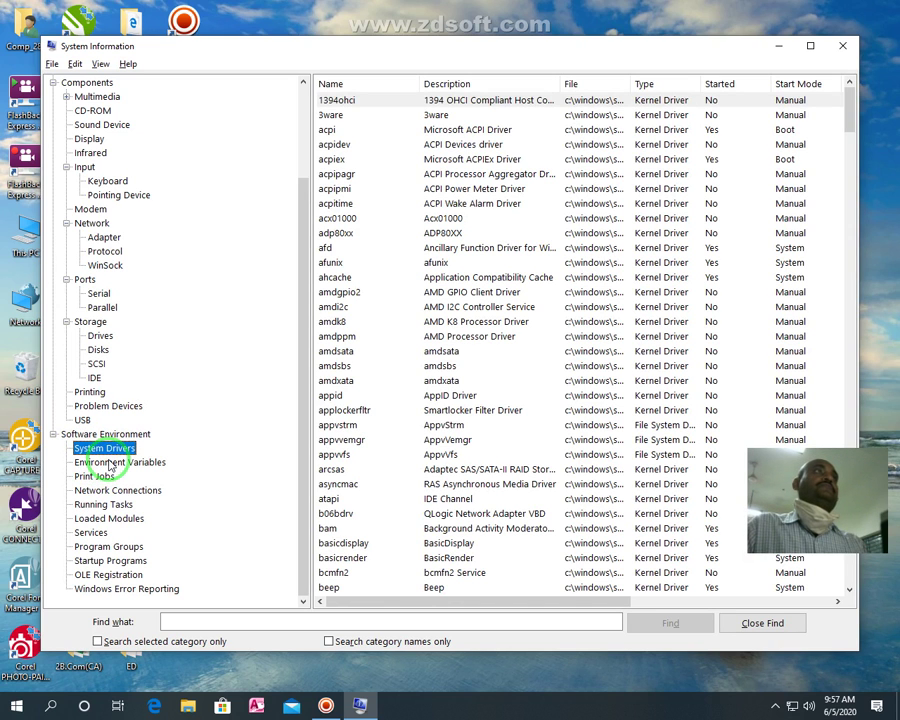
left_click(112, 463)
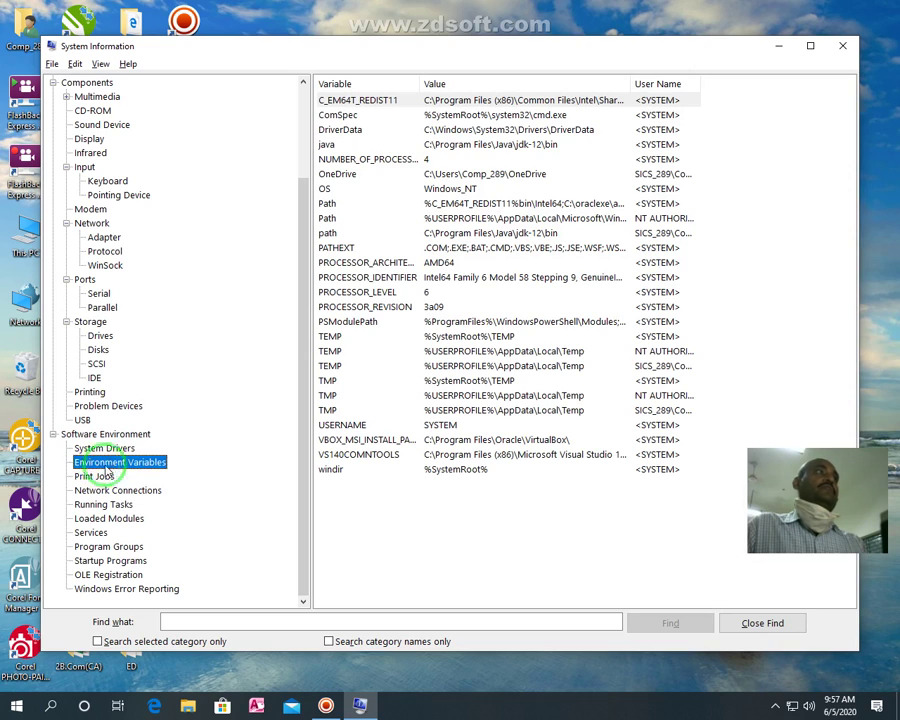
left_click(112, 477)
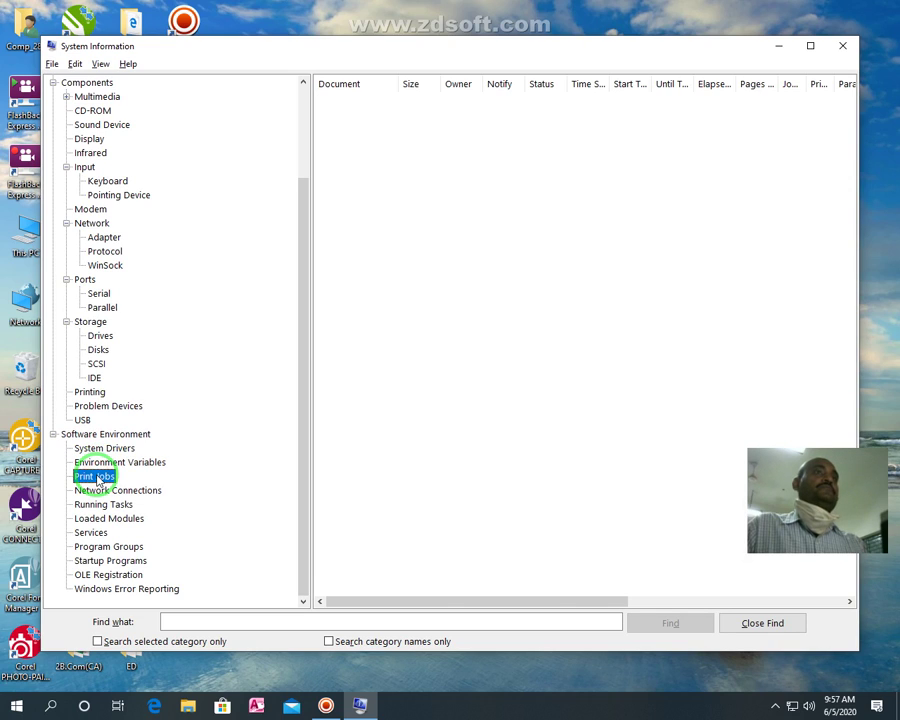
left_click(95, 490)
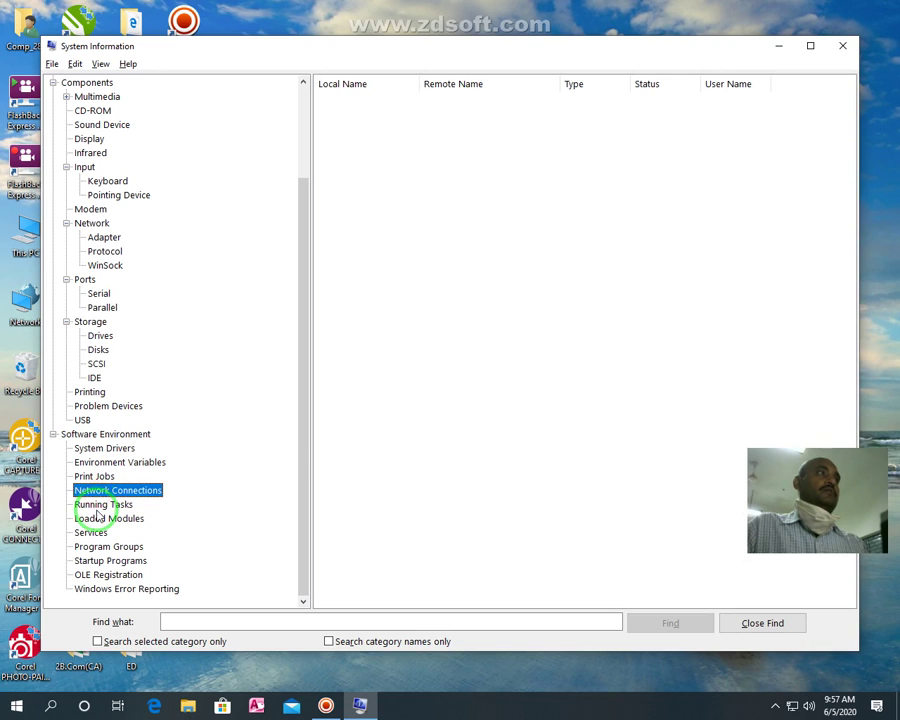
left_click(95, 547)
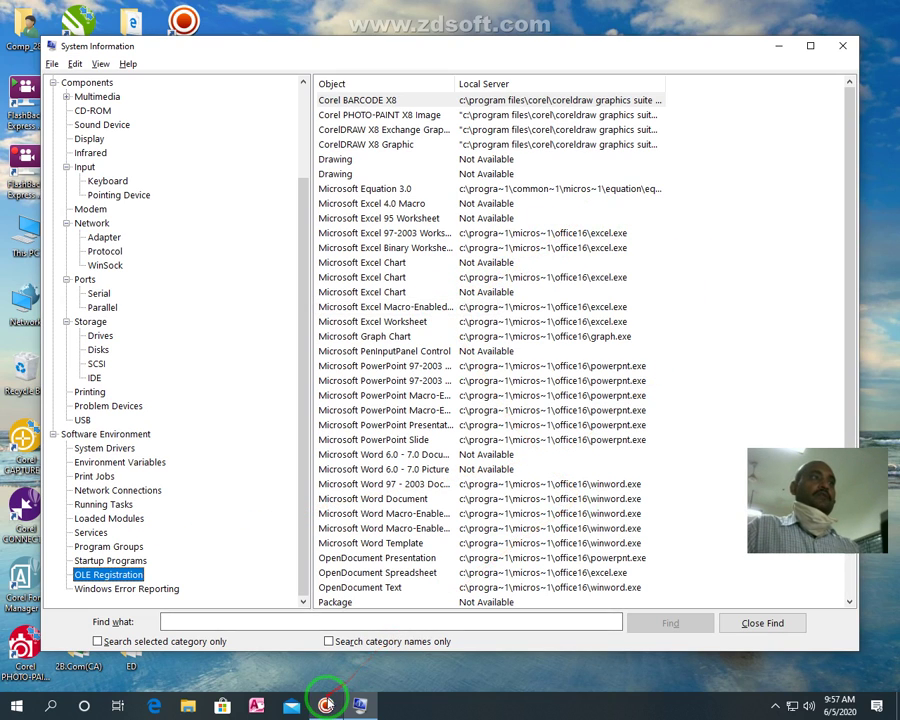
left_click(326, 705)
right_click(326, 705)
left_click(265, 632)
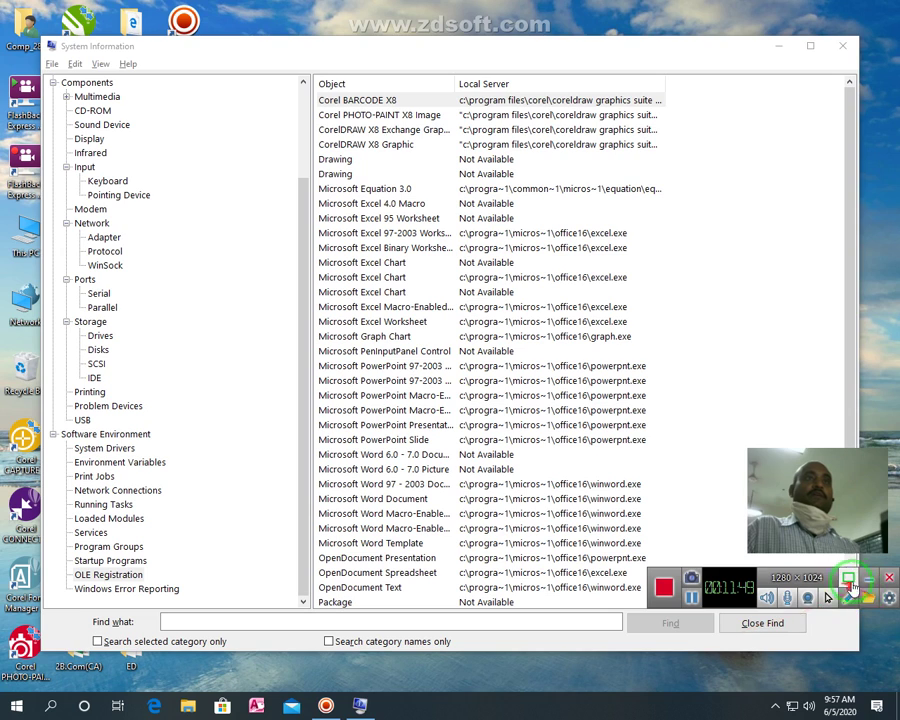
left_click(868, 585)
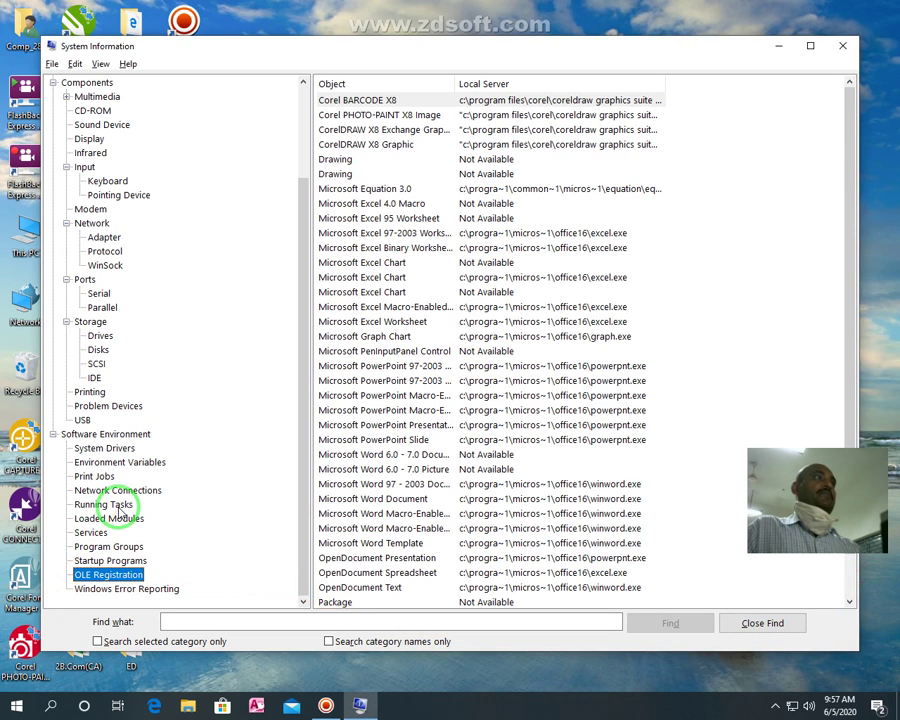
Close System Information and refresh the desktop
left_click(846, 49)
right_click(358, 306)
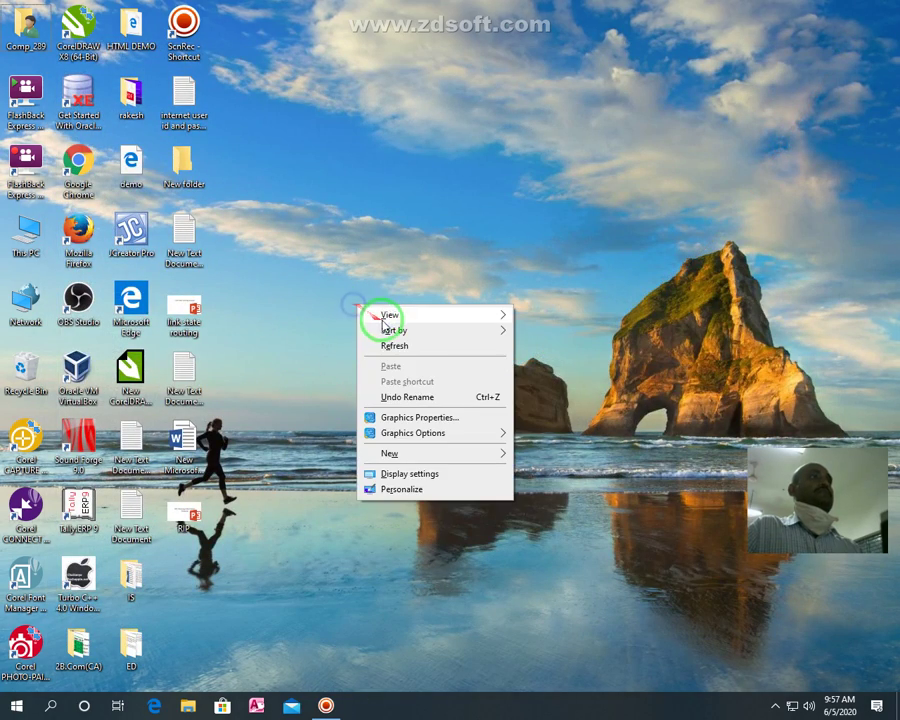
left_click(392, 347)
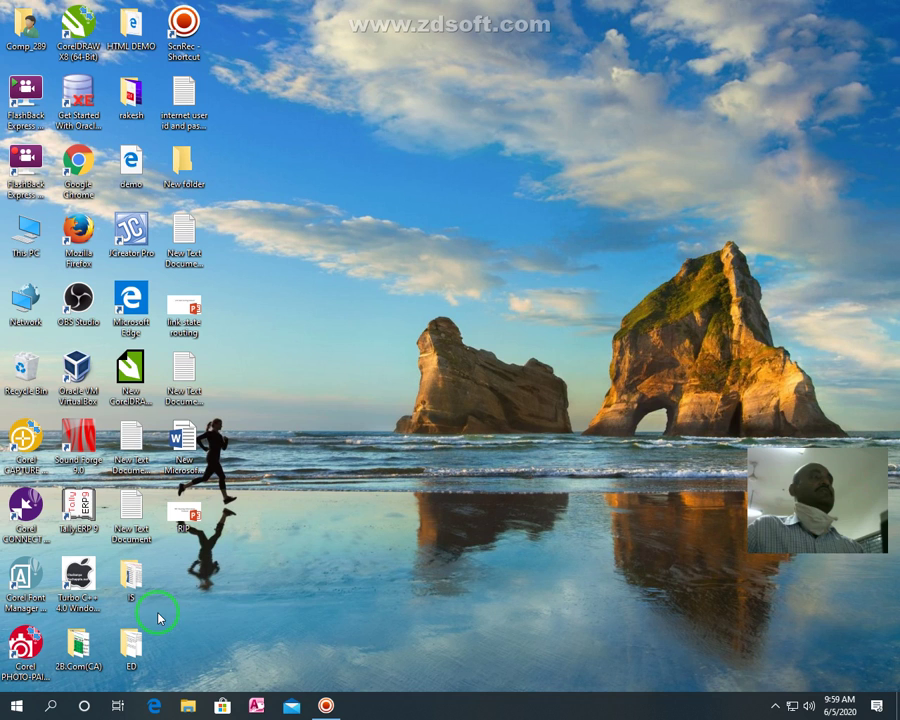
Open the properties of Local Disk (C:) from This PC and start an error-checking scan of the drive
double_click(25, 240)
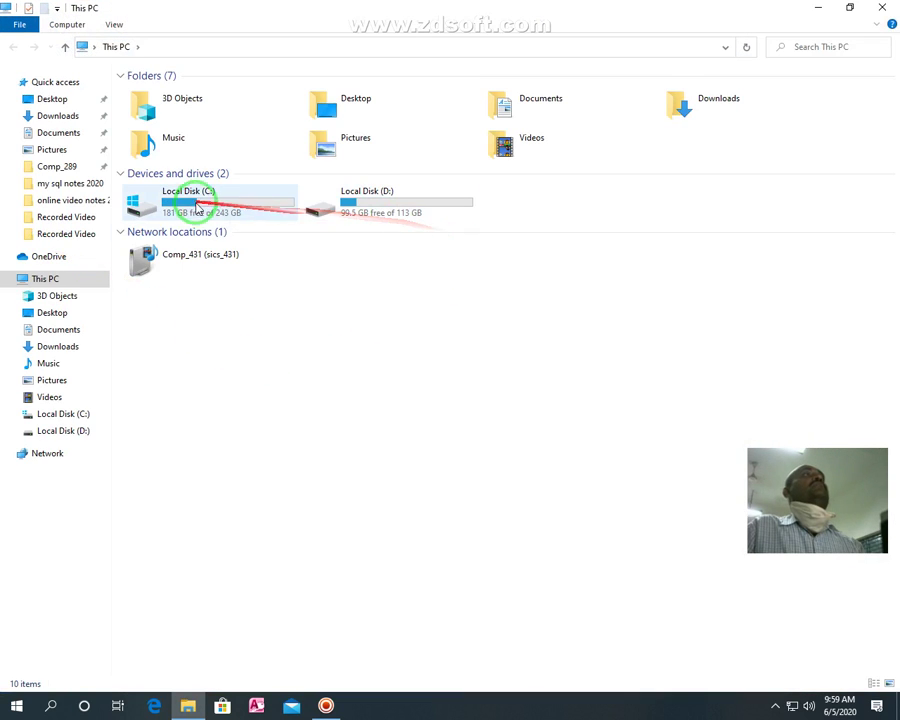
right_click(198, 207)
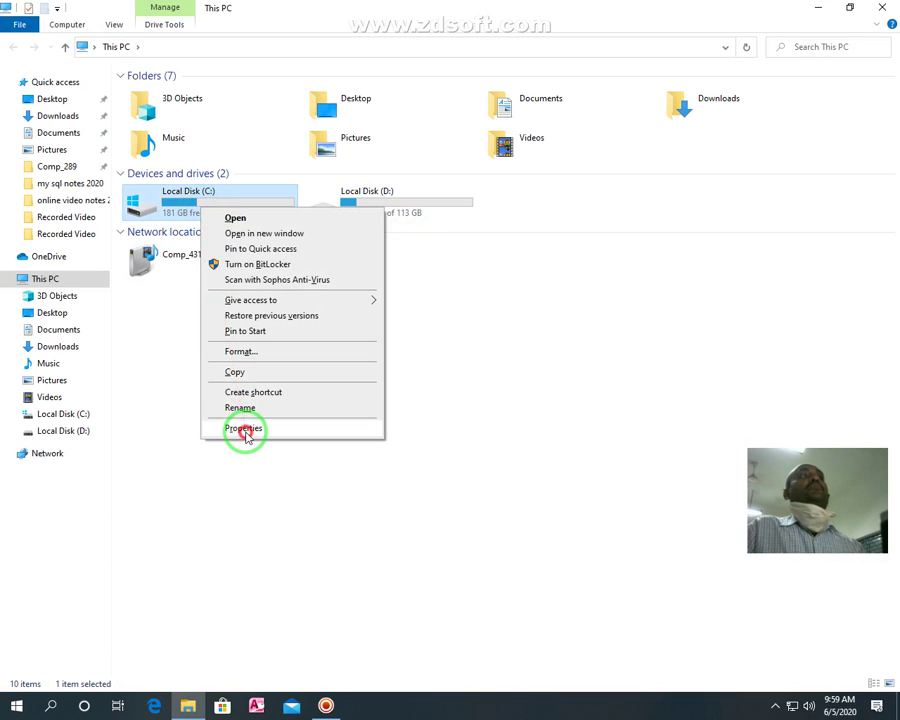
left_click(243, 428)
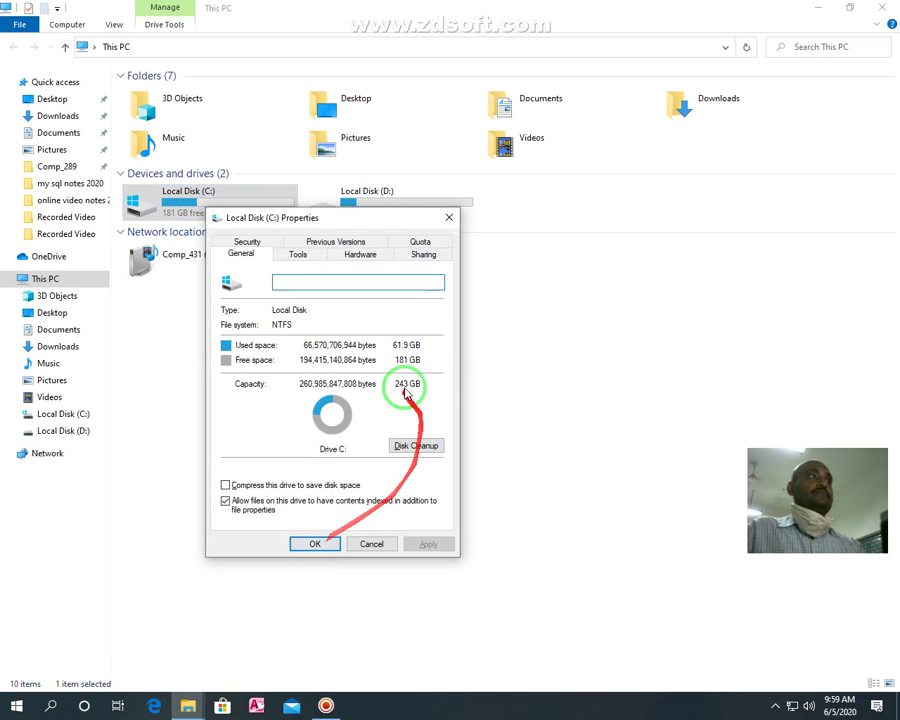
left_click(297, 256)
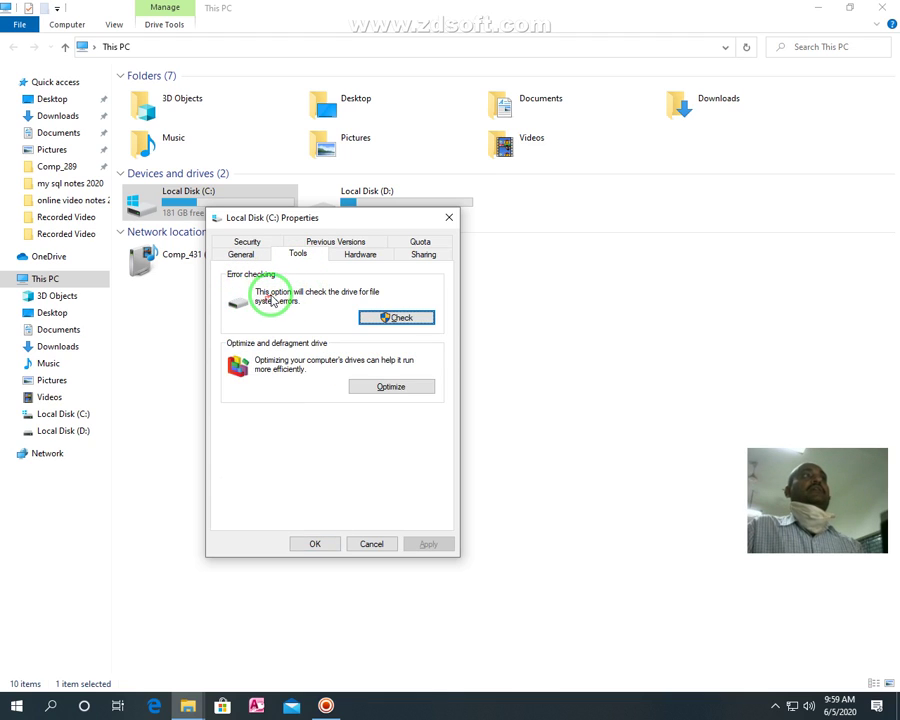
left_click(414, 322)
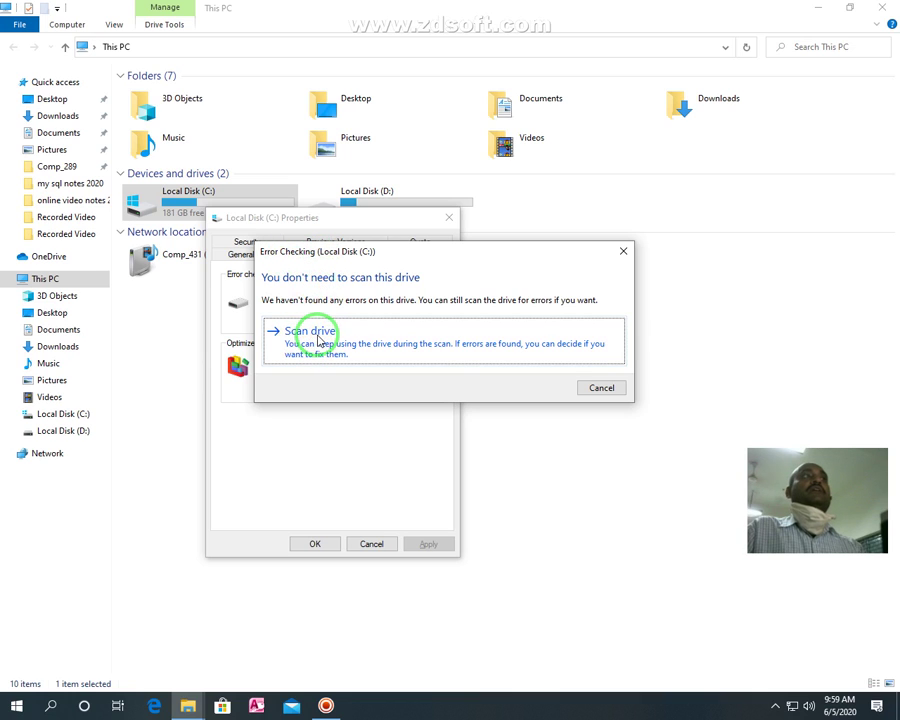
left_click(317, 340)
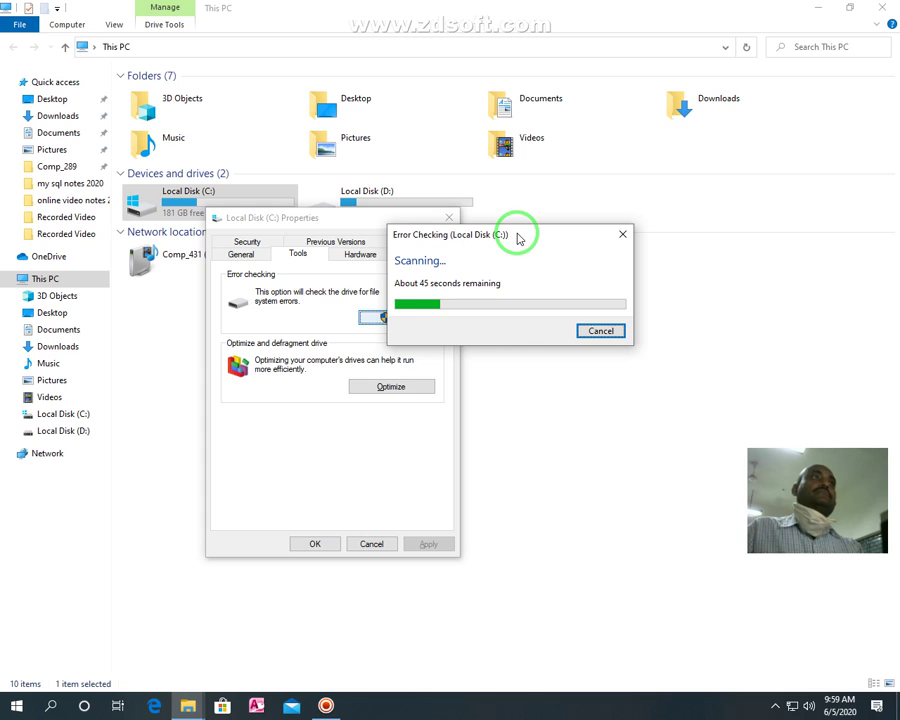
left_click_drag(518, 238, 574, 247)
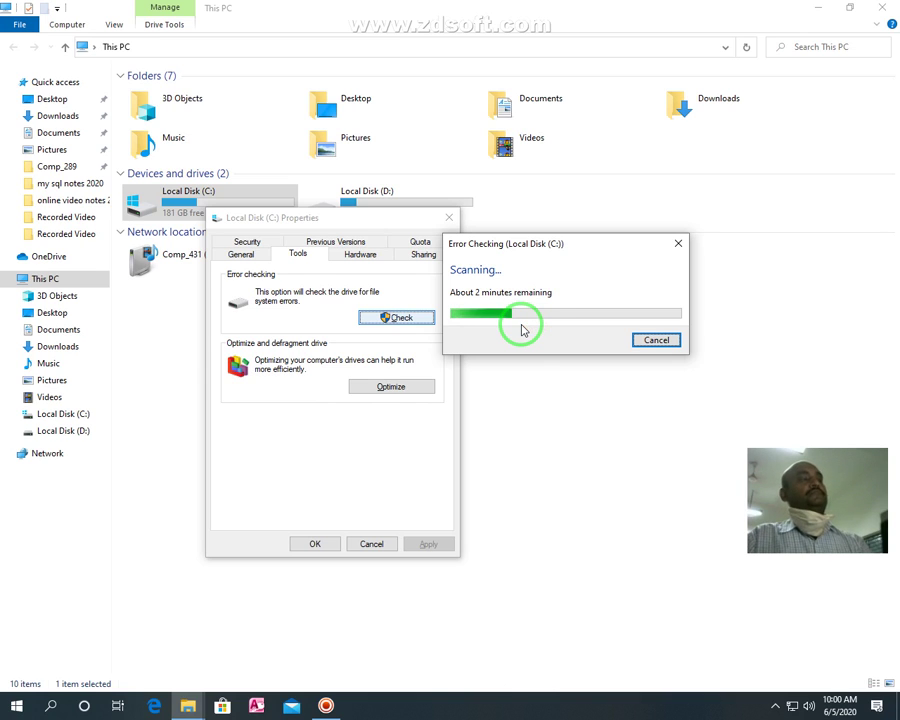
left_click(334, 708)
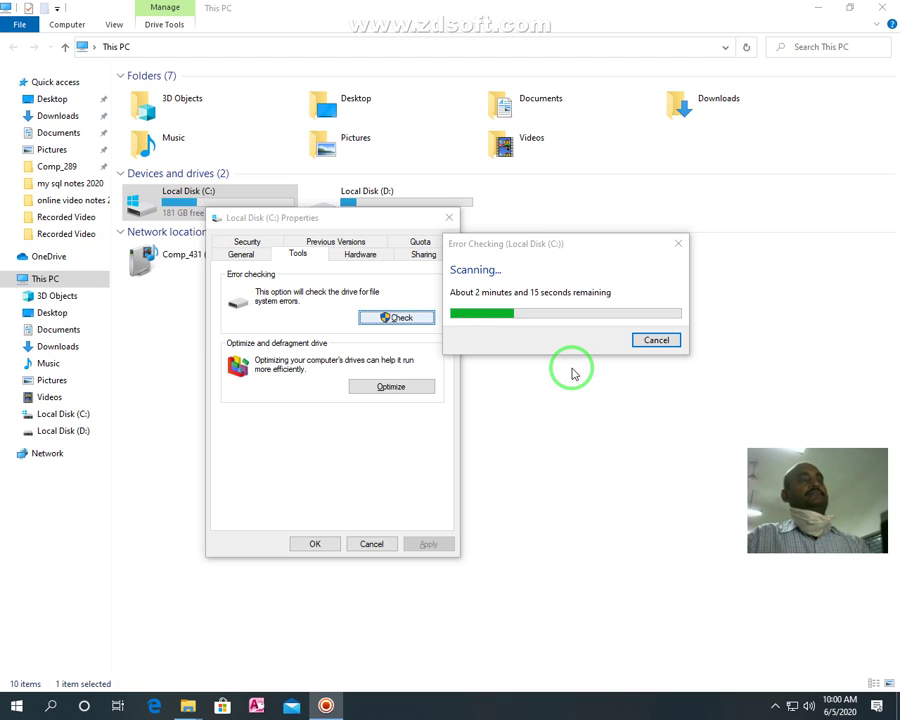
left_click_drag(760, 472, 759, 513)
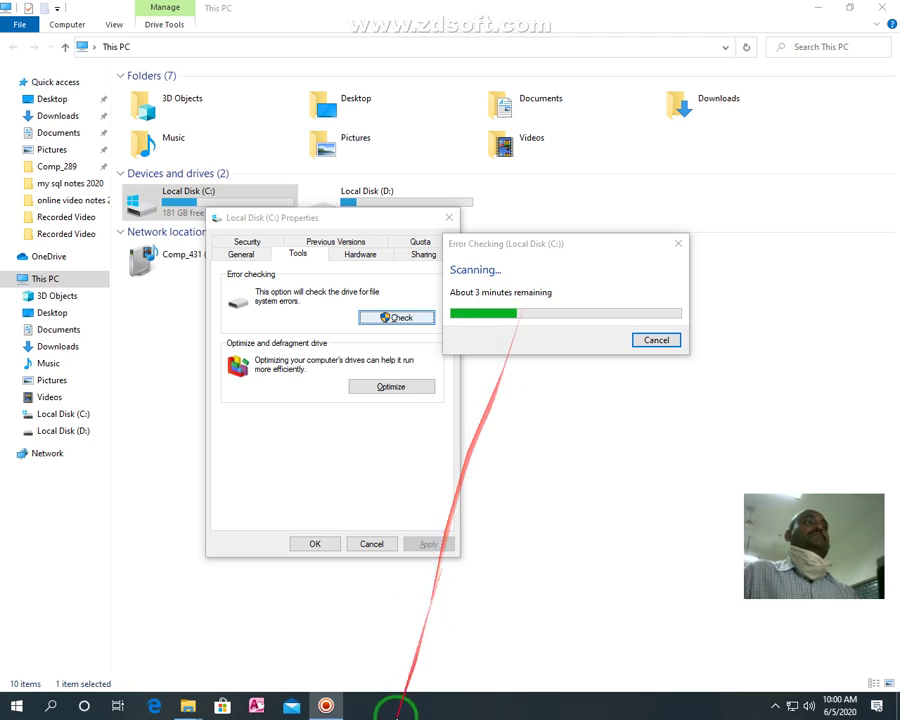
right_click(333, 704)
left_click(299, 630)
mouse_move(705, 649)
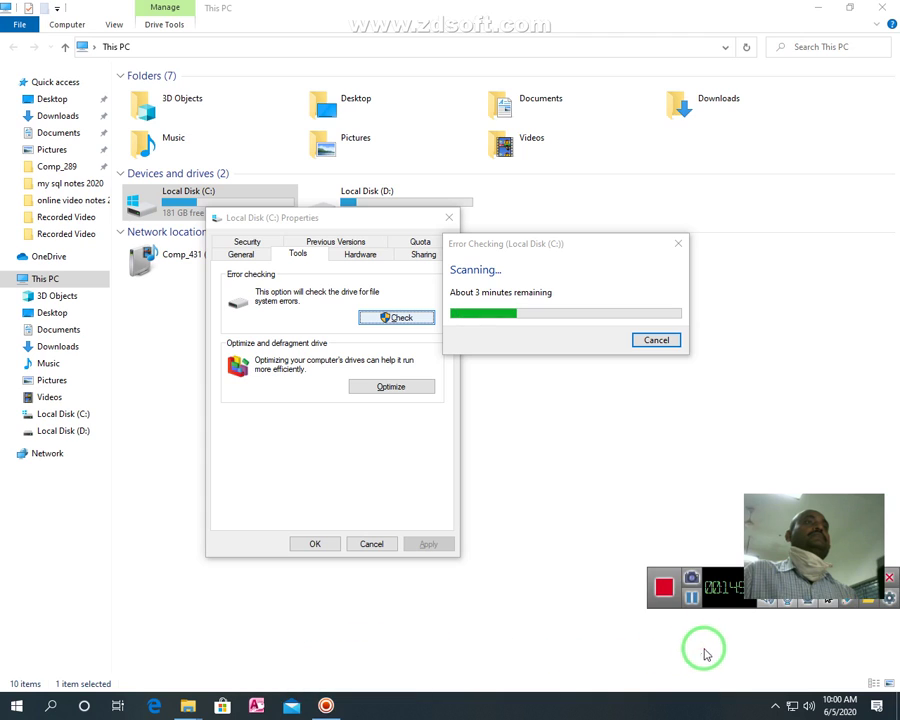
left_click(691, 598)
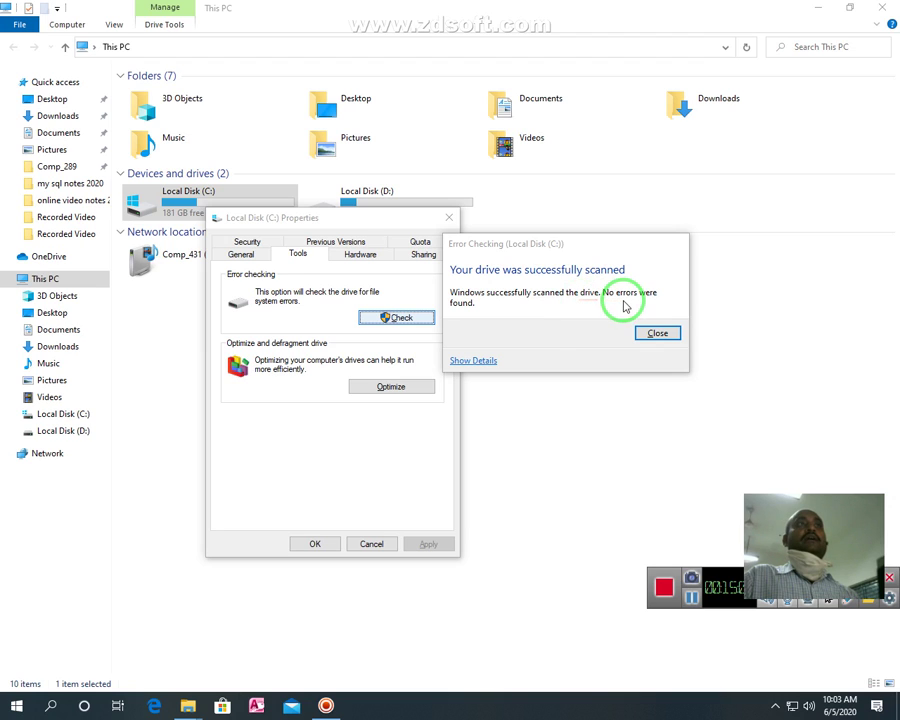
Close the error-checking result and the Local Disk (C:) properties
left_click(657, 336)
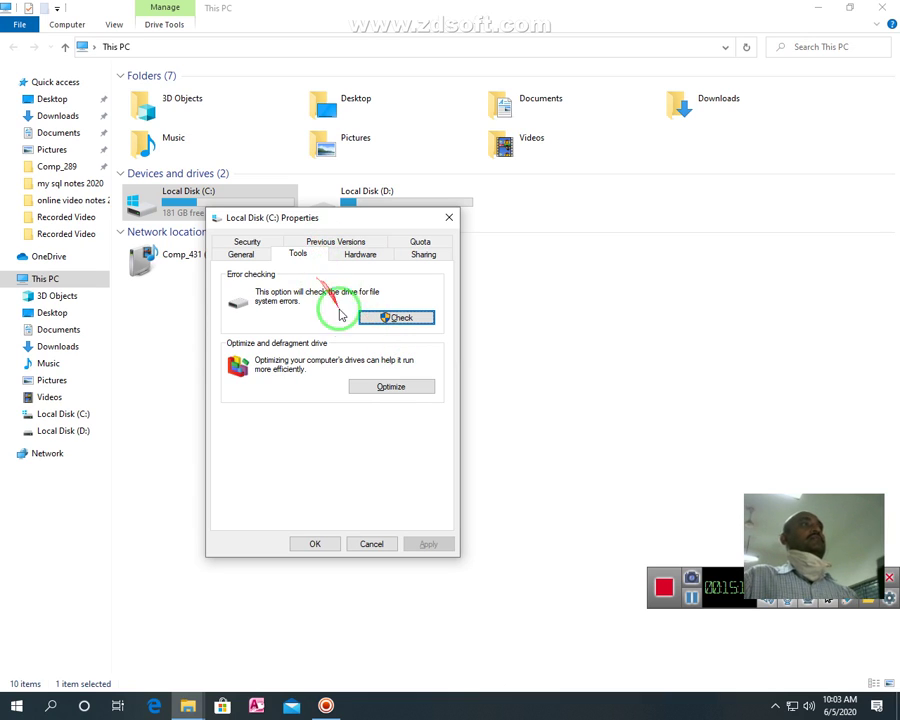
left_click(449, 217)
View the error-checking option in the Local Disk (D:) properties, and close both dialogs without scanning
right_click(356, 208)
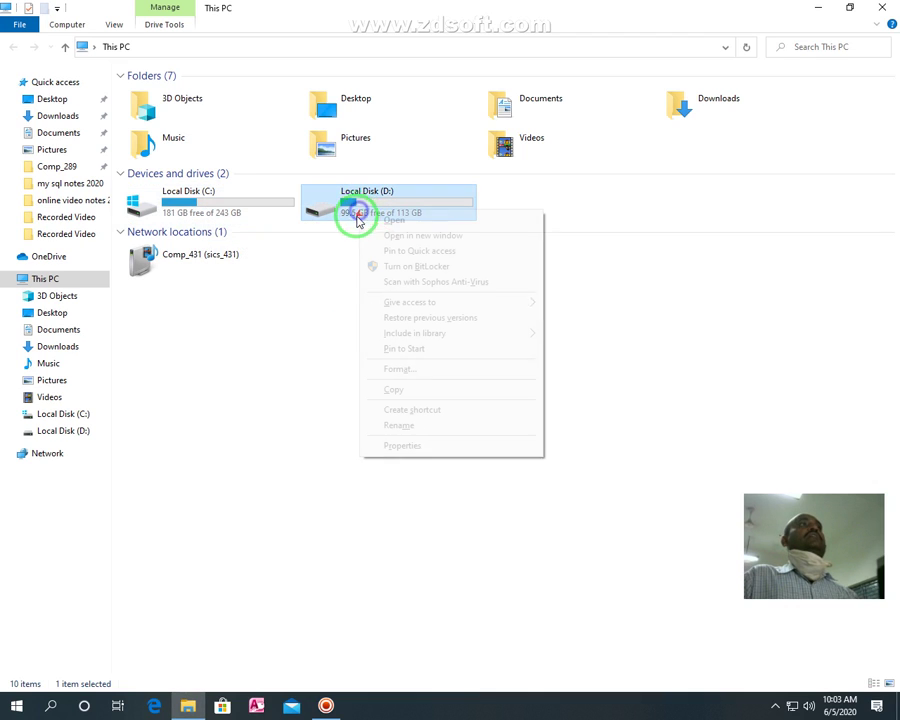
left_click(394, 447)
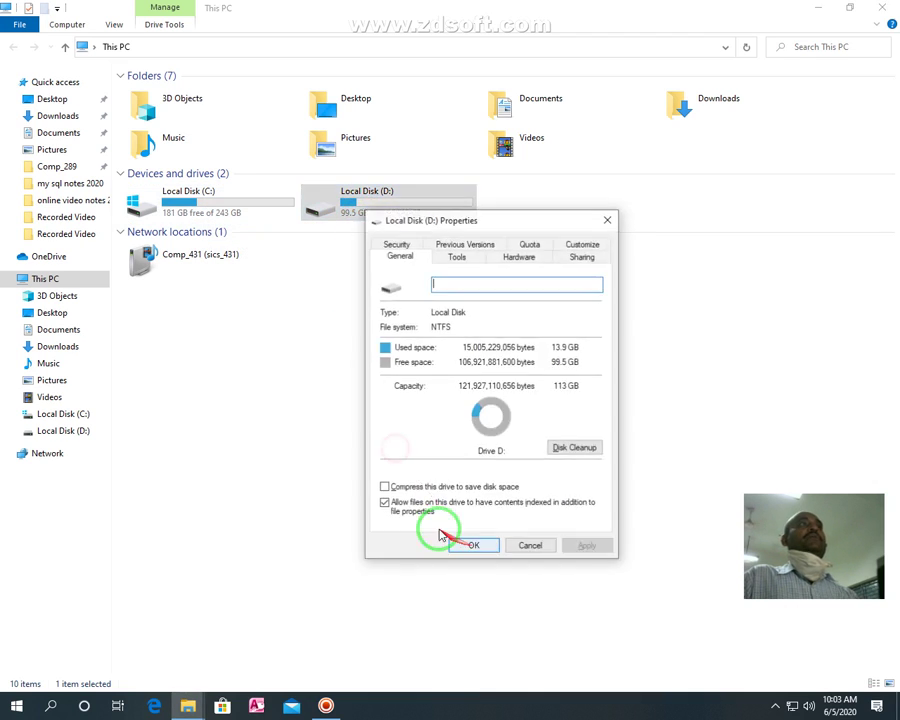
left_click(456, 258)
left_click(556, 322)
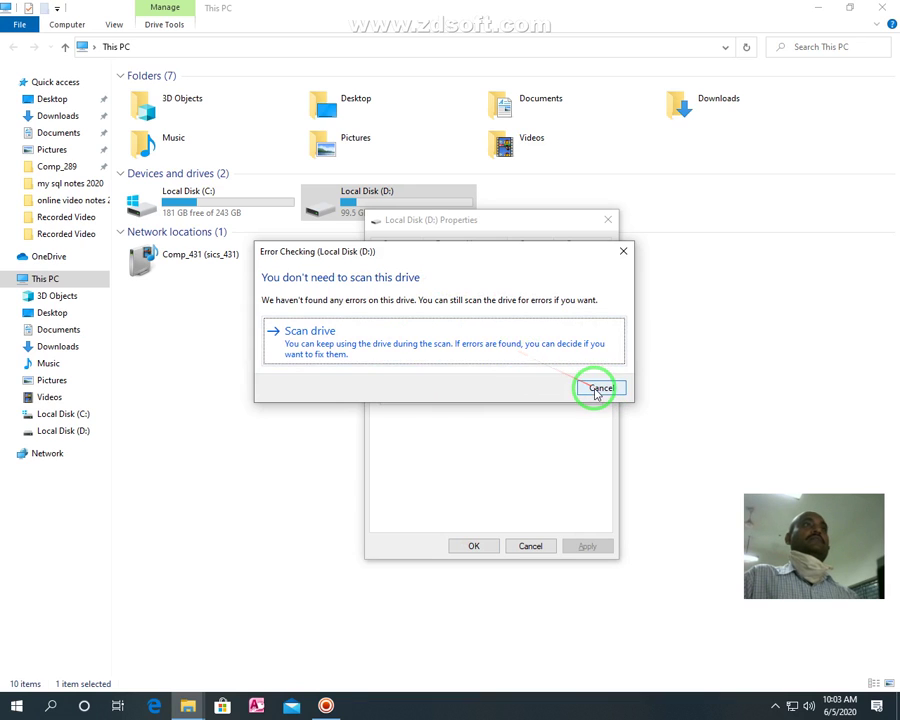
left_click(600, 388)
left_click(506, 546)
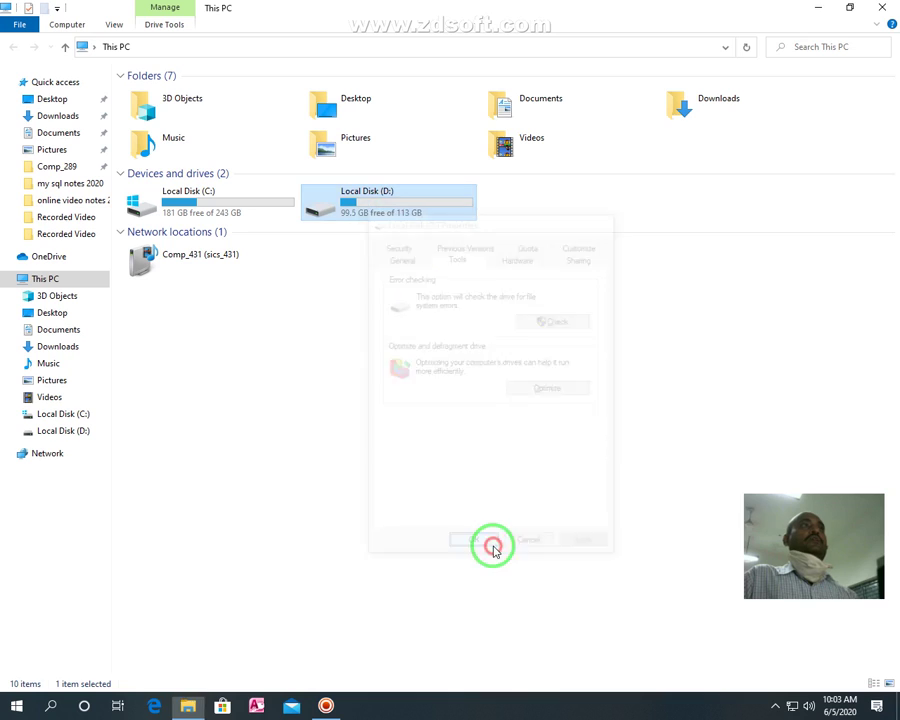